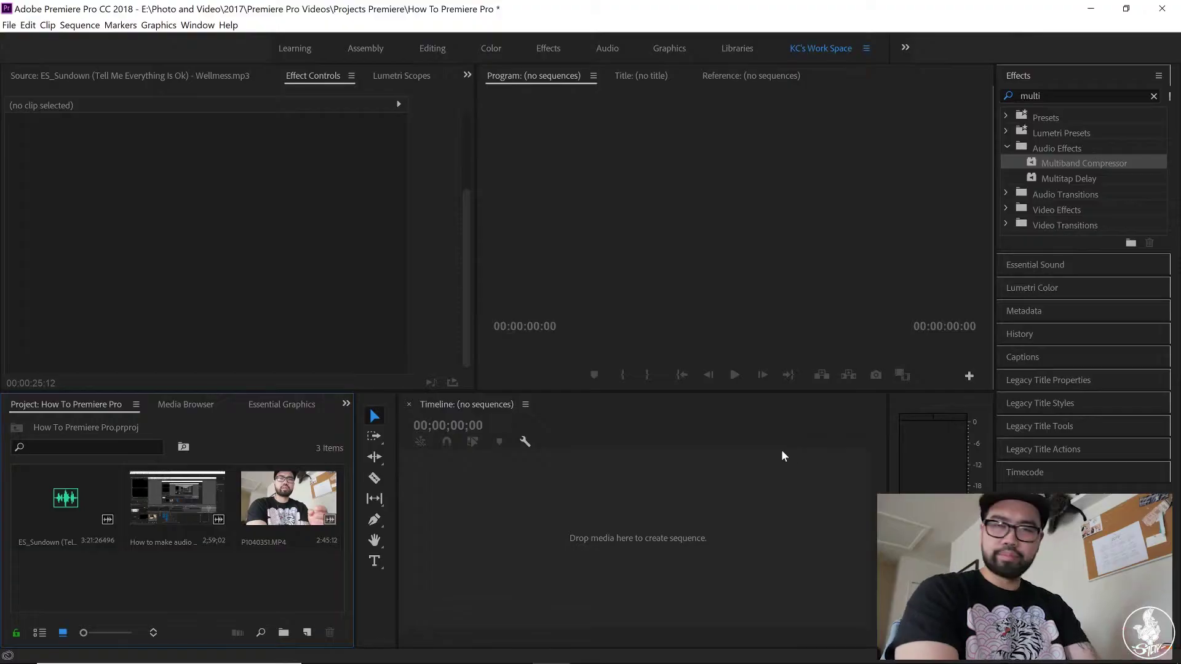
Clear the 'multi' Effects search, activate the Project panel, and open File Explorer
{"action": "left_click", "coordinate": [1155, 97]}
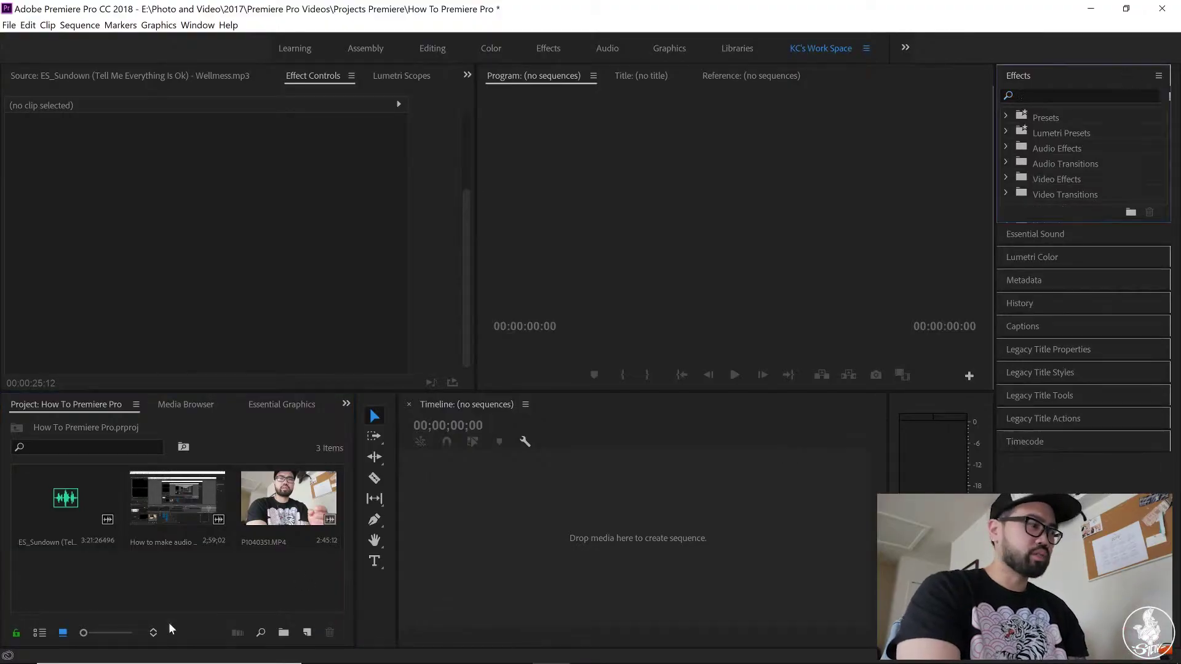
{"action": "left_click", "coordinate": [196, 601]}
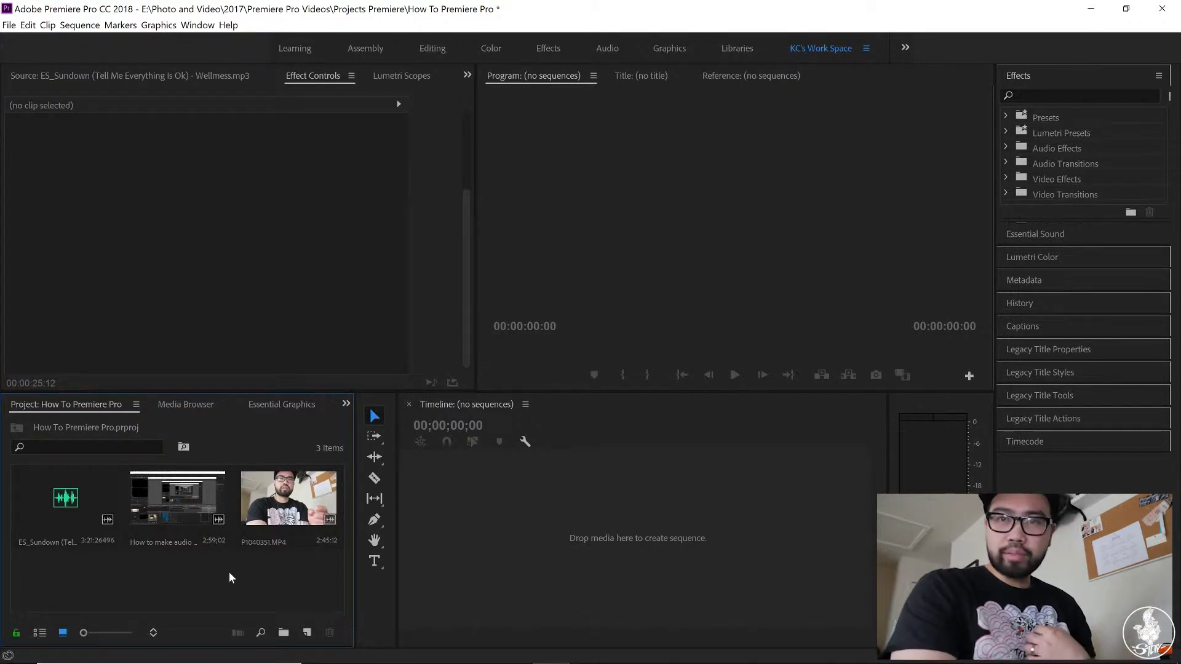
{"action": "left_click", "coordinate": [360, 649]}
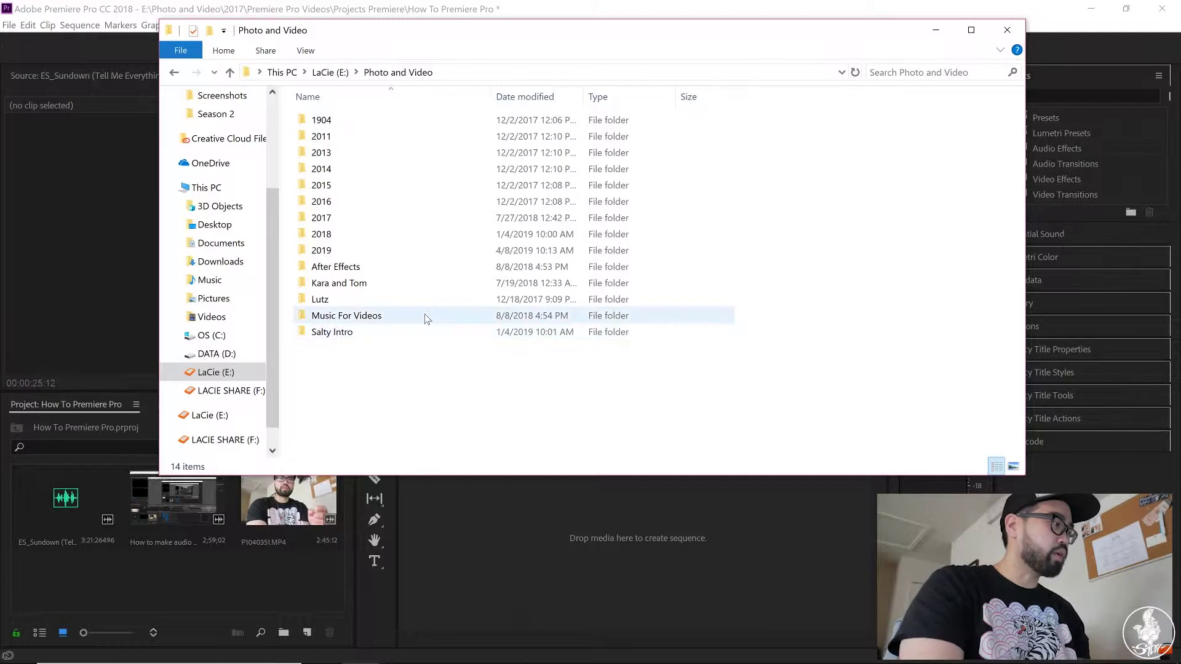
Import Salty Intro with tag, SaltyLogoBGPD and SaltyLogoBlackBG from the Salty Intro folder, then close Explorer
{"action": "left_click", "coordinate": [401, 340]}
{"action": "double_click", "coordinate": [400, 340]}
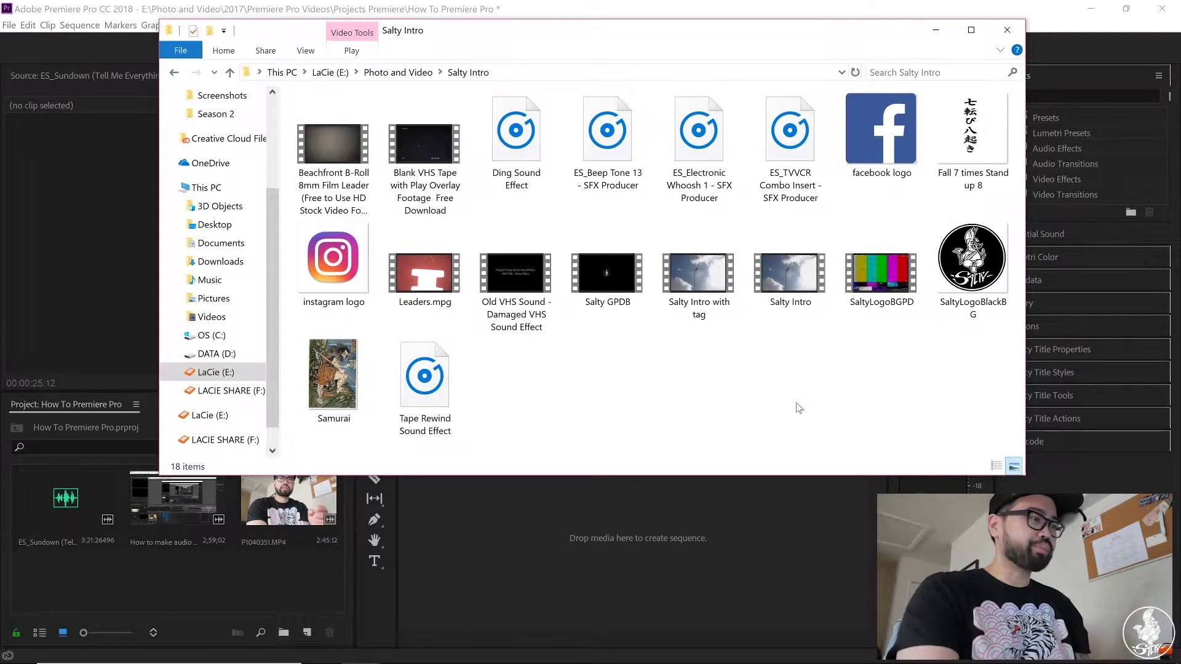
{"action": "left_click", "coordinate": [806, 281]}
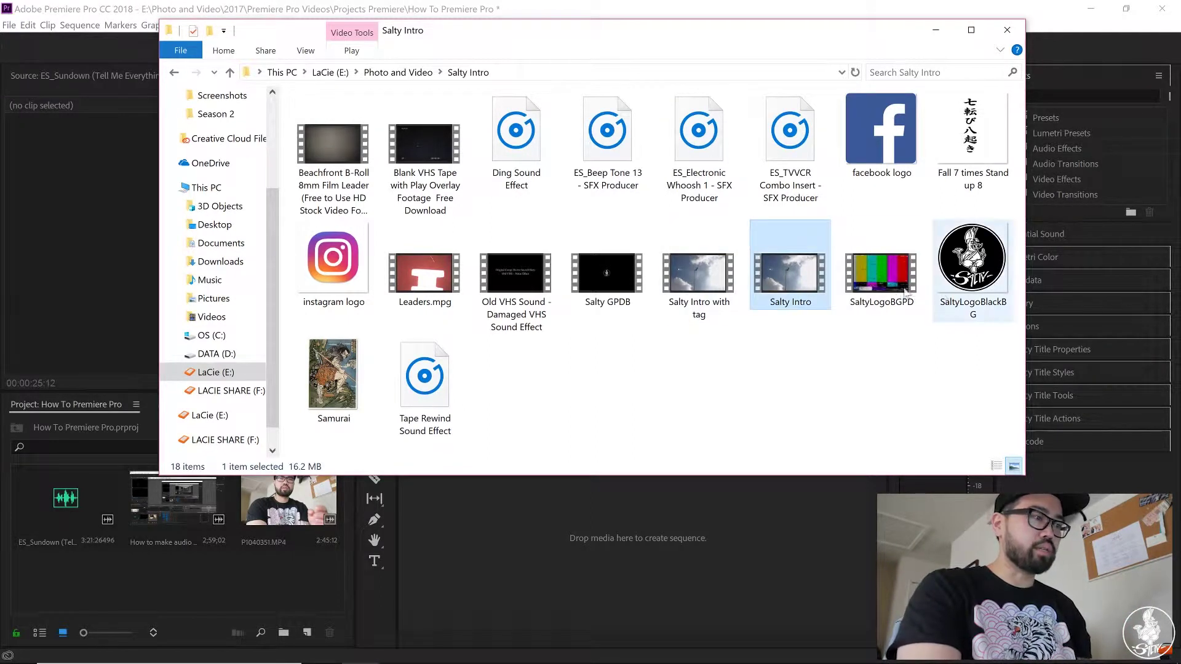
{"action": "left_click", "coordinate": [701, 294]}
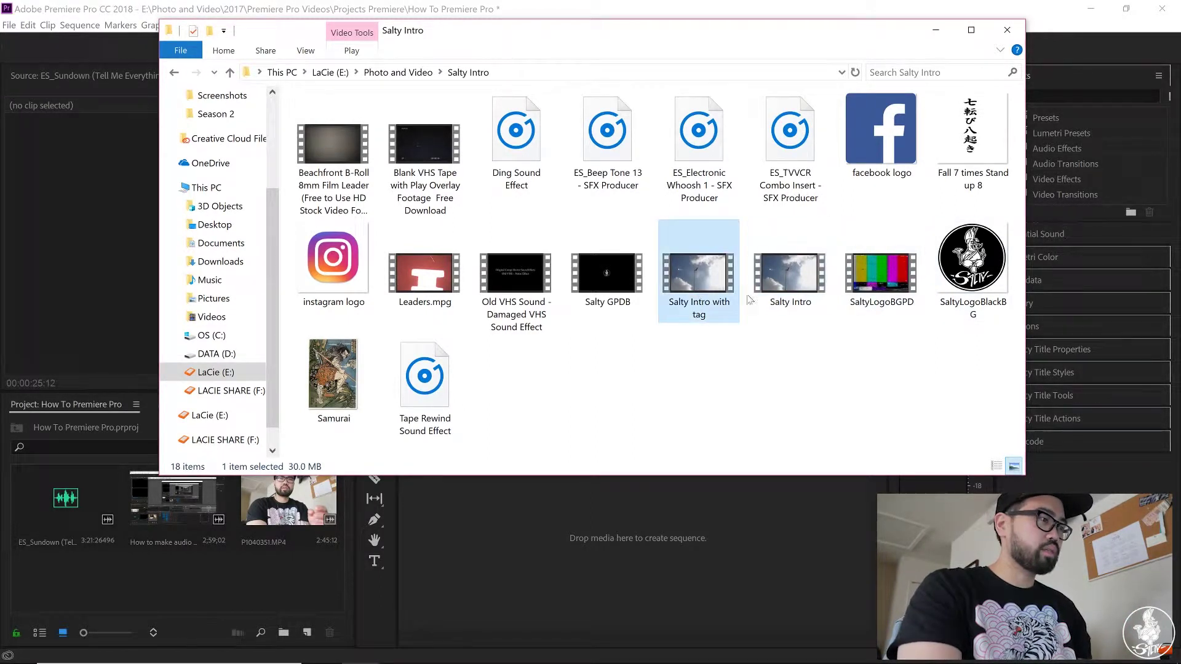
{"action": "left_click", "coordinate": [867, 298], "text": "ctrl"}
{"action": "left_click", "coordinate": [971, 271], "text": "ctrl"}
{"action": "left_click_drag", "start_coordinate": [972, 271], "coordinate": [248, 599]}
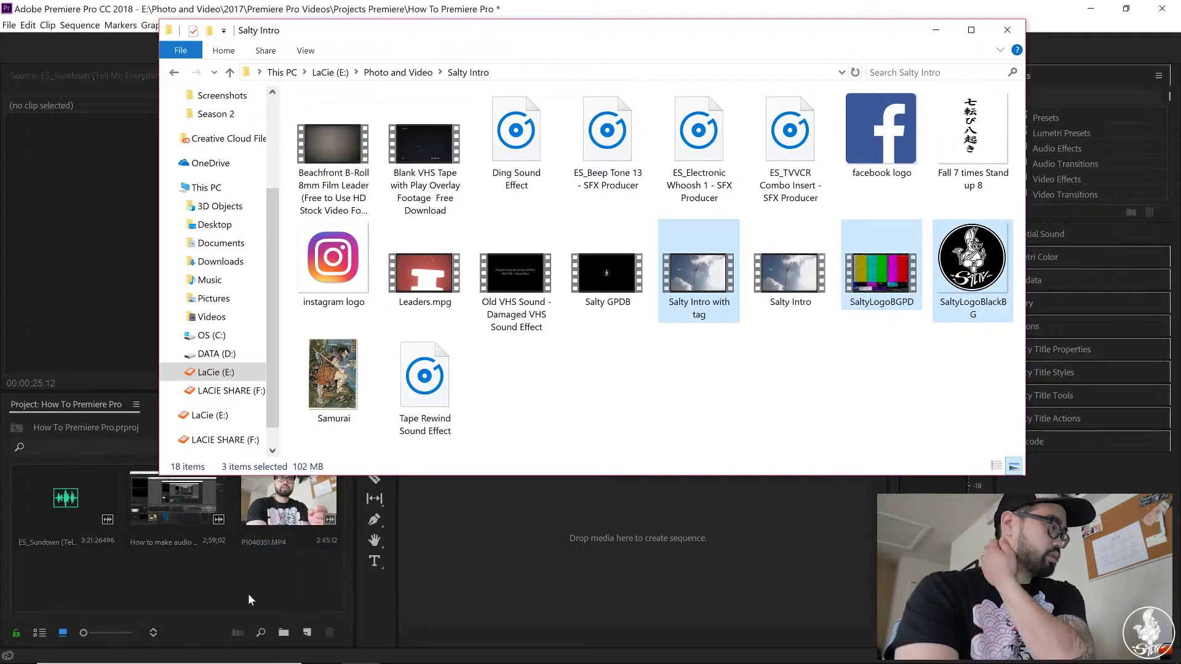
{"action": "left_click", "coordinate": [696, 418]}
{"action": "left_click", "coordinate": [1006, 30]}
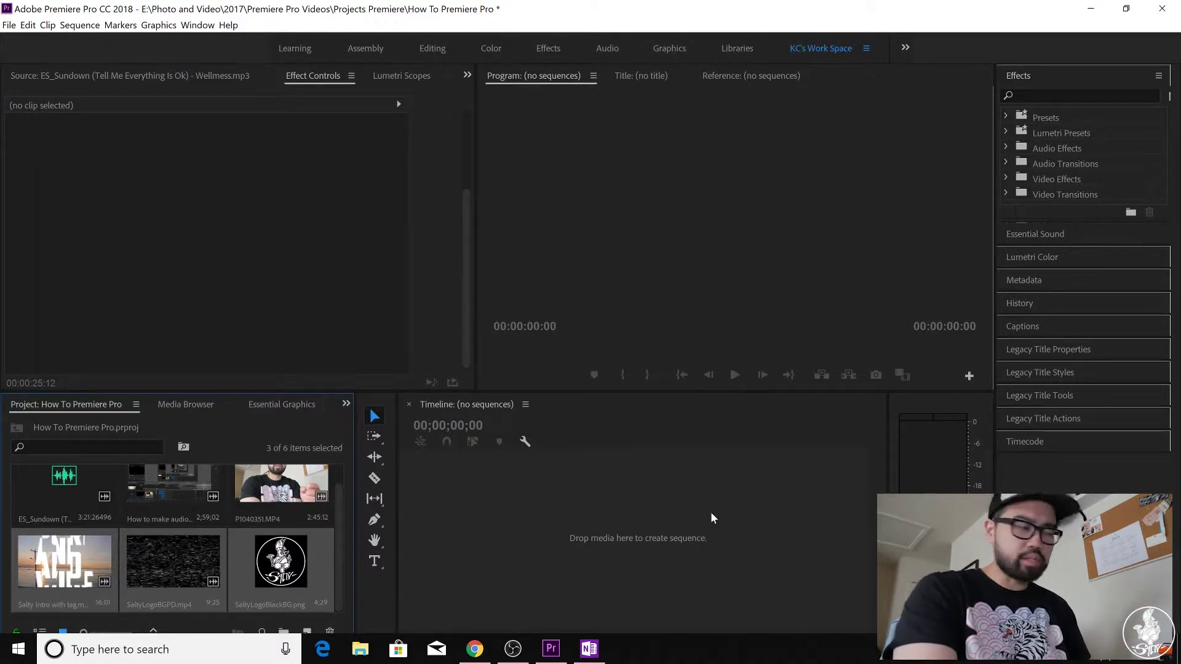
Create a P1040351 sequence by dropping P1040351.MP4 onto the empty timeline
{"action": "left_click", "coordinate": [287, 494]}
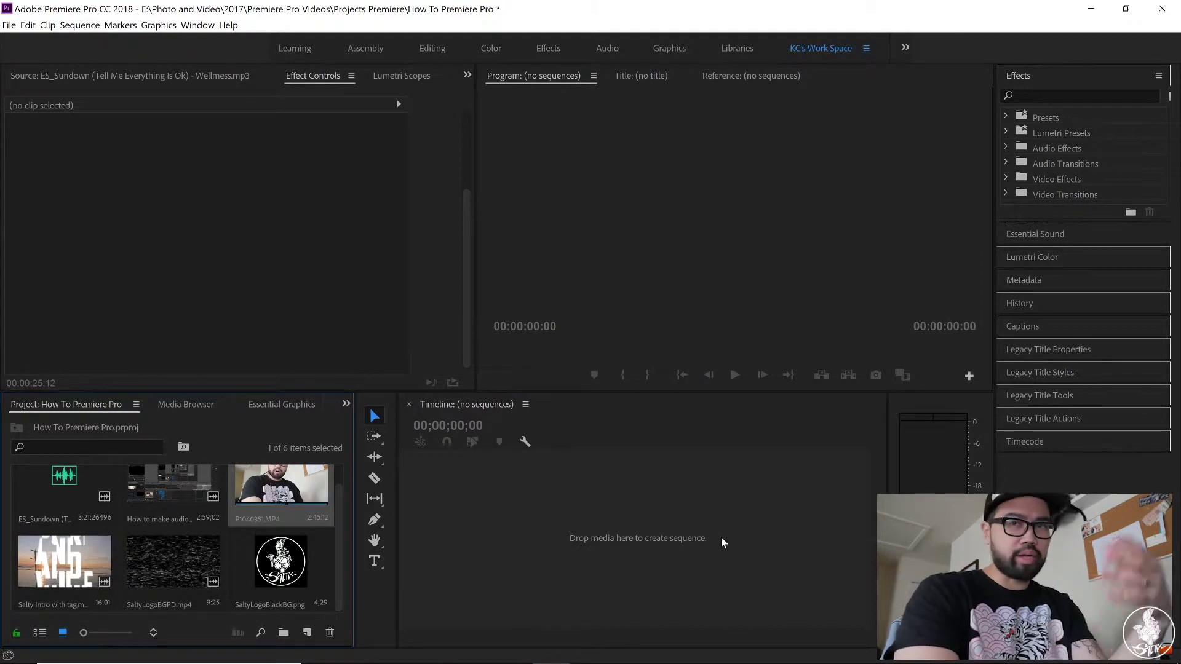
{"action": "left_click_drag", "start_coordinate": [293, 489], "coordinate": [541, 488]}
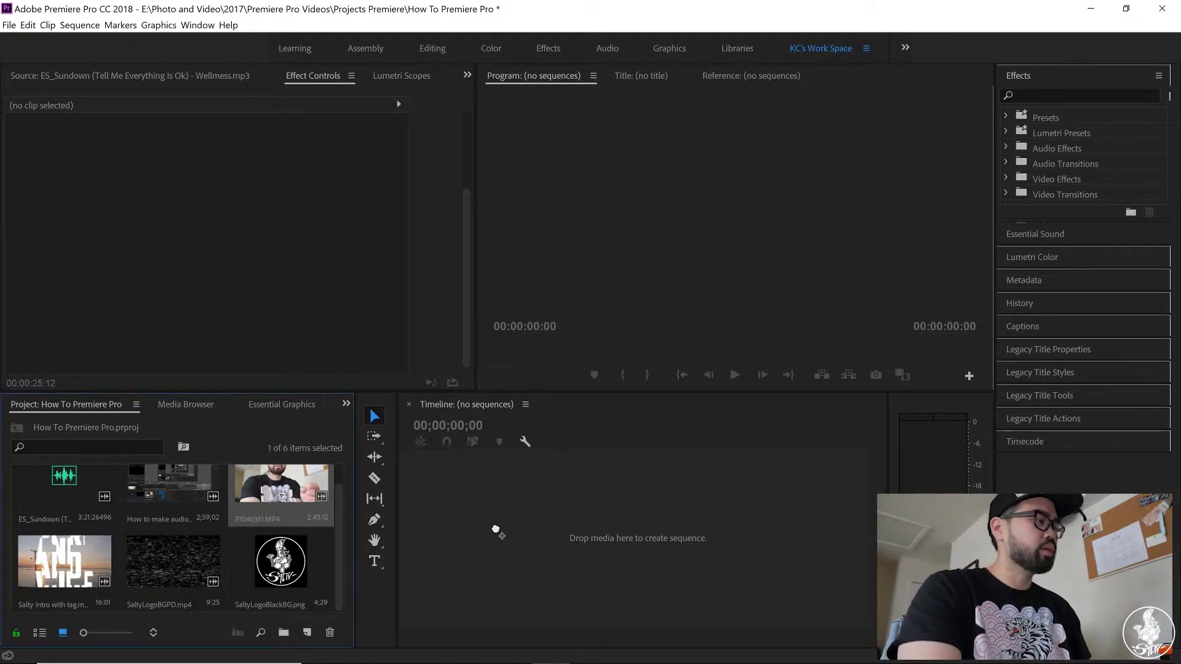
{"action": "left_click_drag", "start_coordinate": [496, 529], "coordinate": [495, 525]}
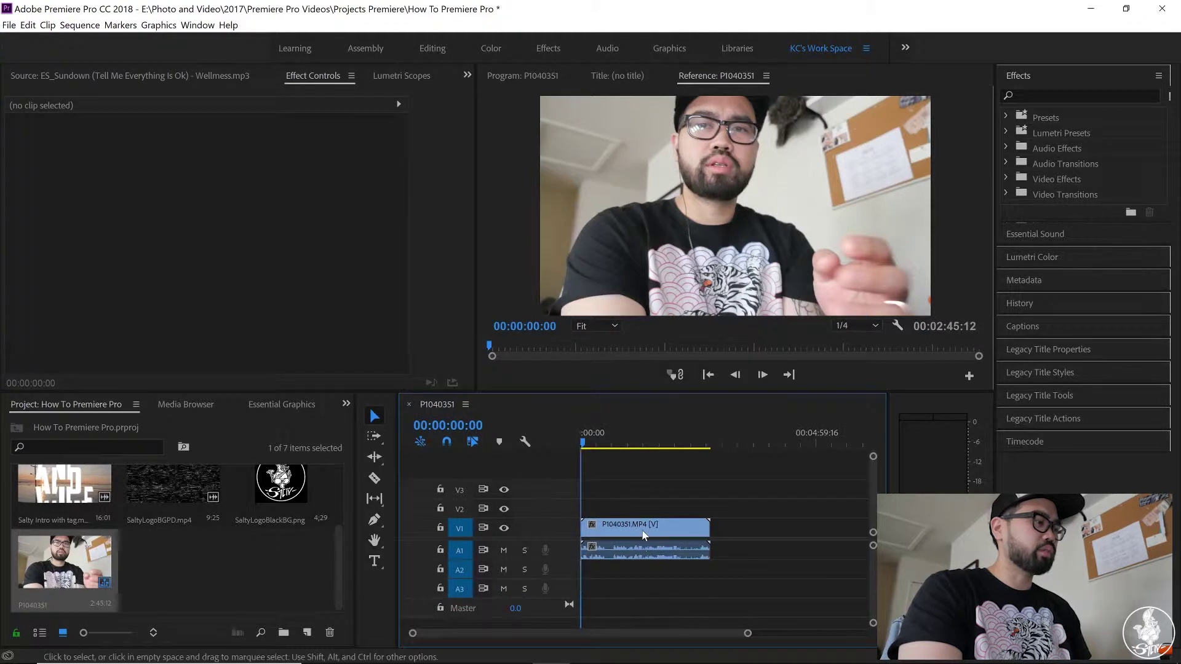
{"action": "left_click", "coordinate": [644, 535]}
Change the sequence frame size to 1920 × 1080 in Sequence Settings
{"action": "left_click", "coordinate": [80, 25]}
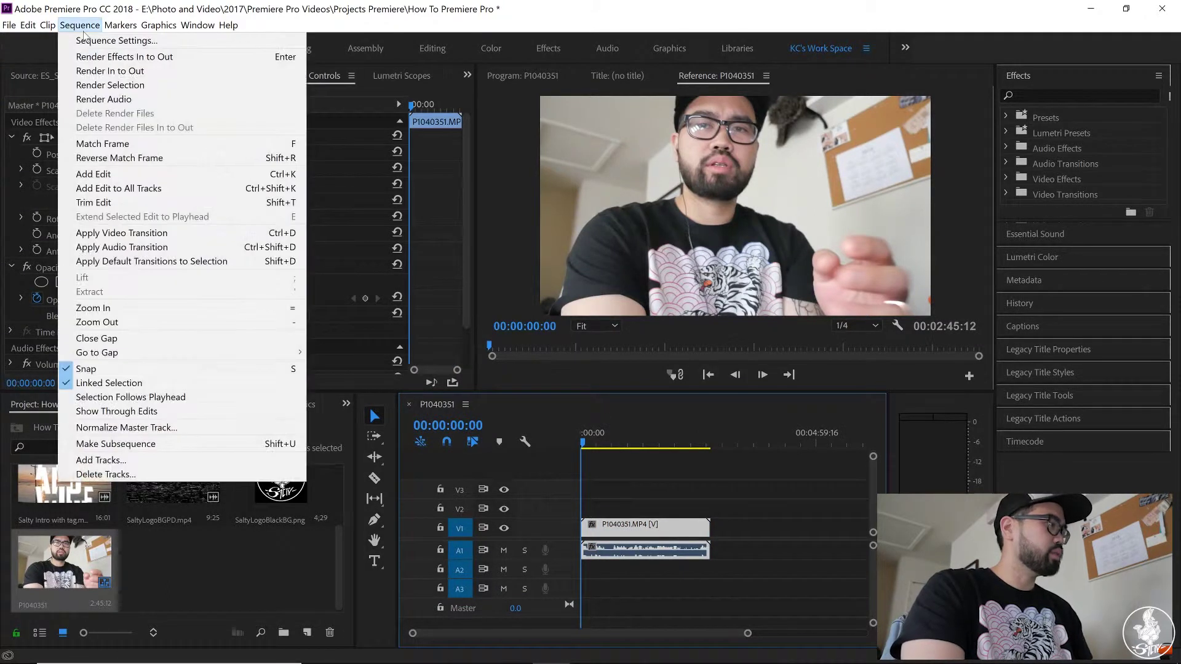
{"action": "left_click", "coordinate": [84, 39]}
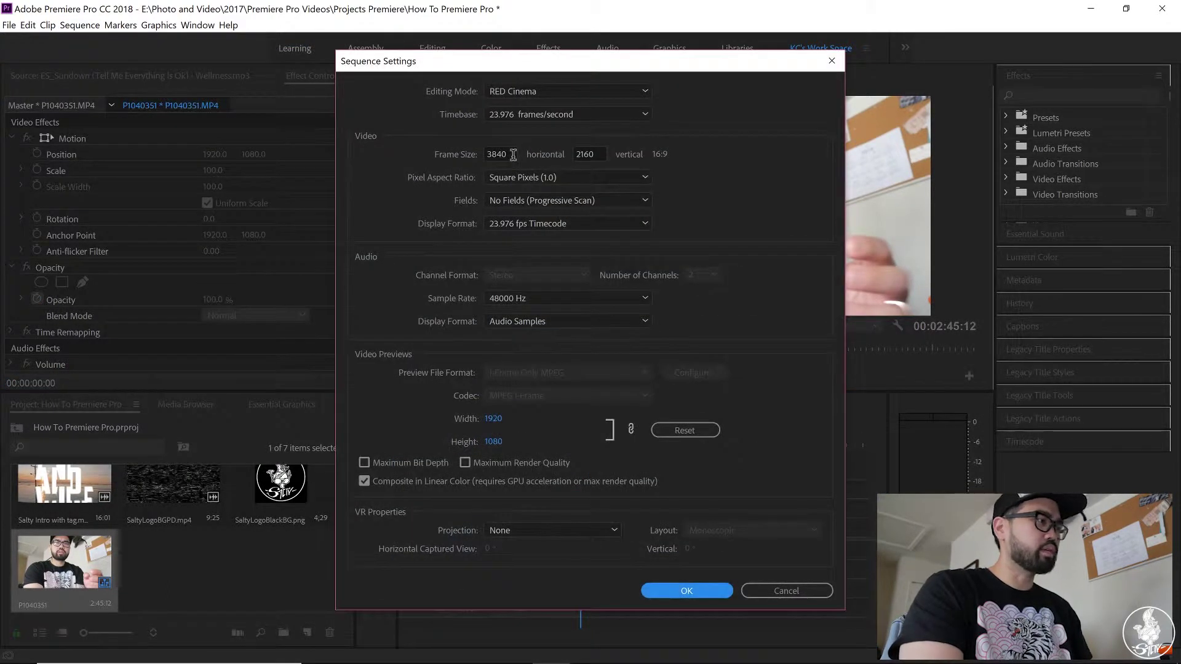
{"action": "double_click", "coordinate": [511, 154]}
{"action": "type", "text": "192"}
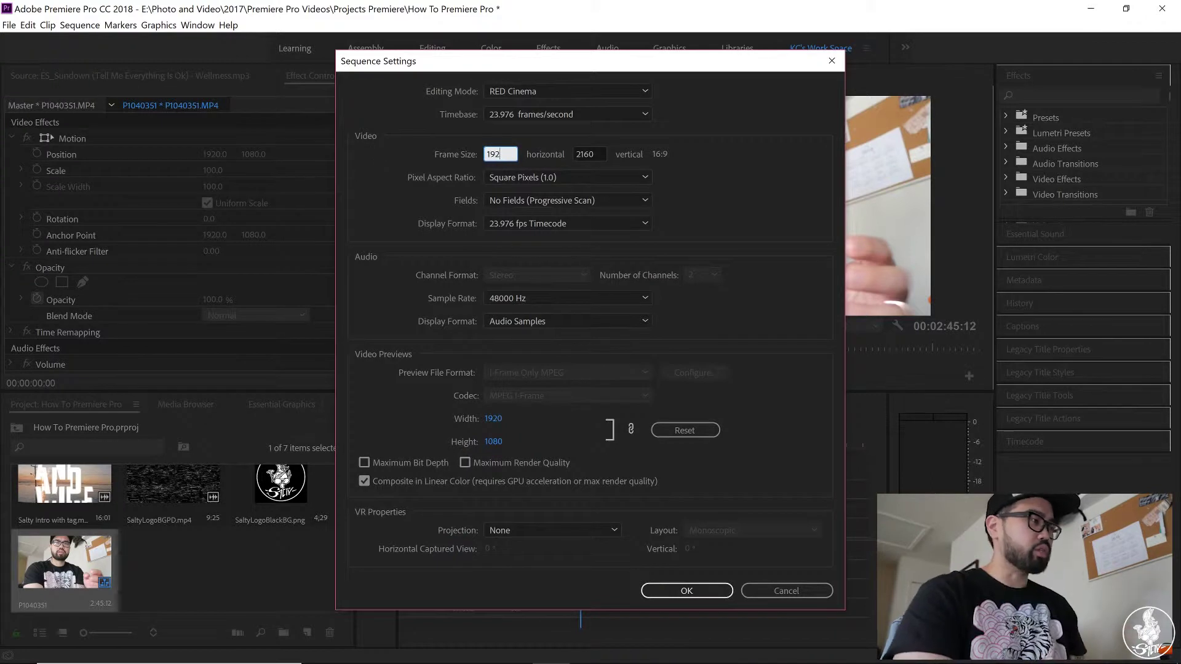
{"action": "type", "text": "0"}
{"action": "key", "text": "Tab"}
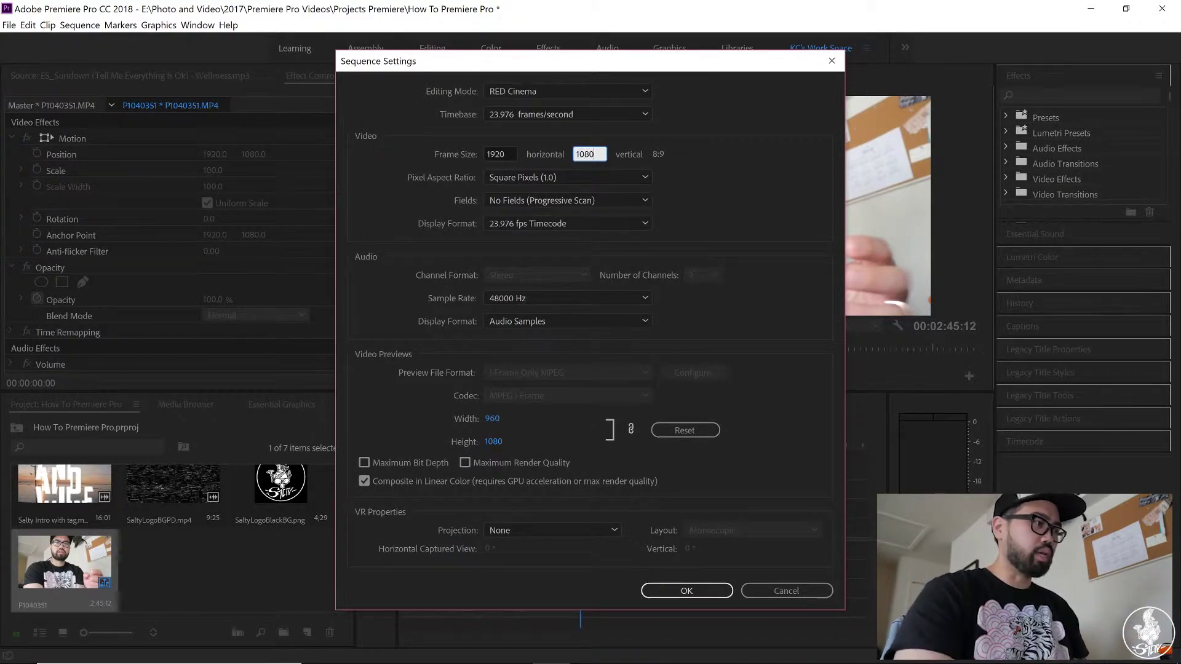
{"action": "type", "text": "1080"}
{"action": "key", "text": "Return"}
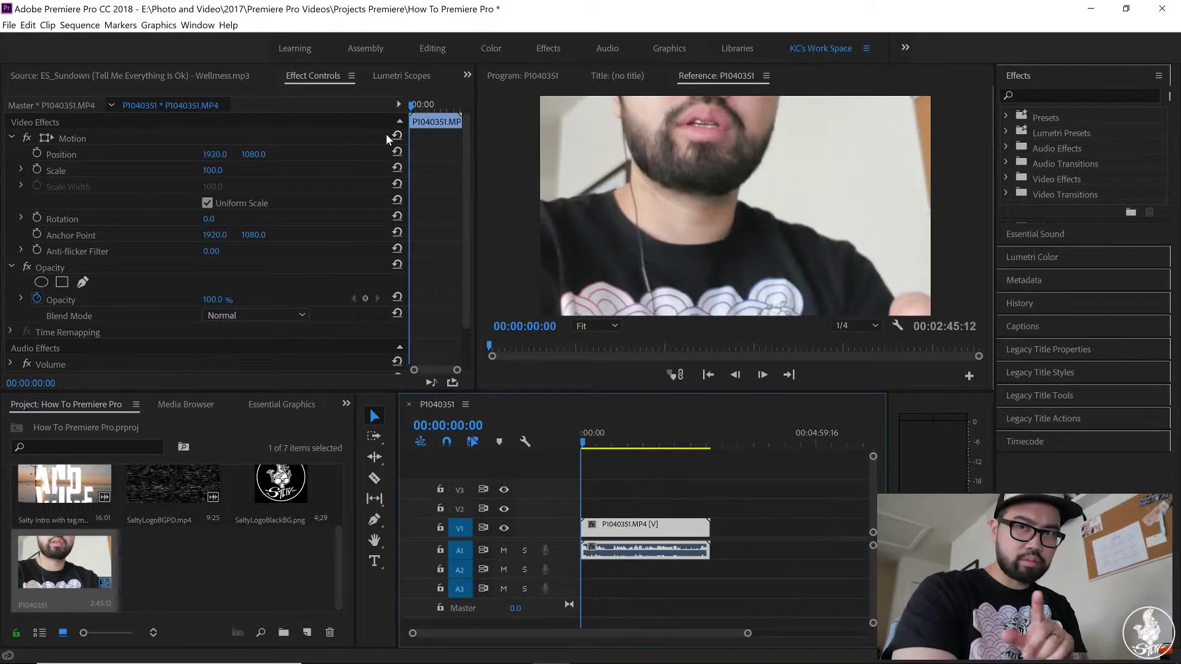
Scale the P1040351 clip to frame size and save the project
{"action": "right_click", "coordinate": [668, 525]}
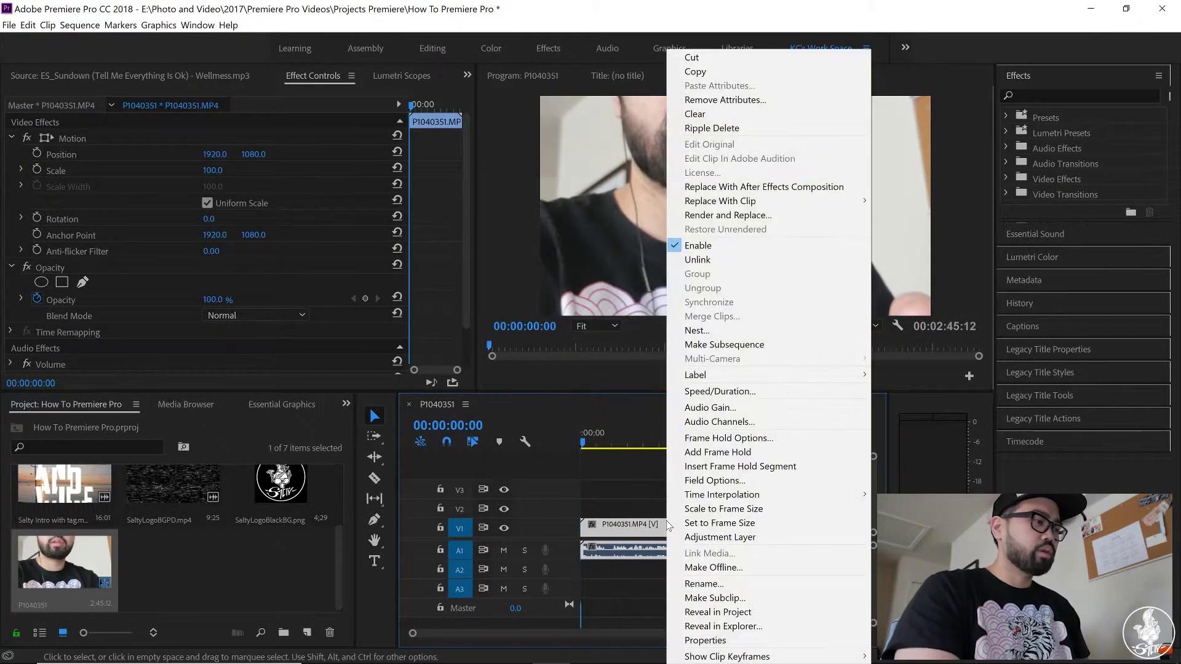
{"action": "left_click", "coordinate": [773, 508]}
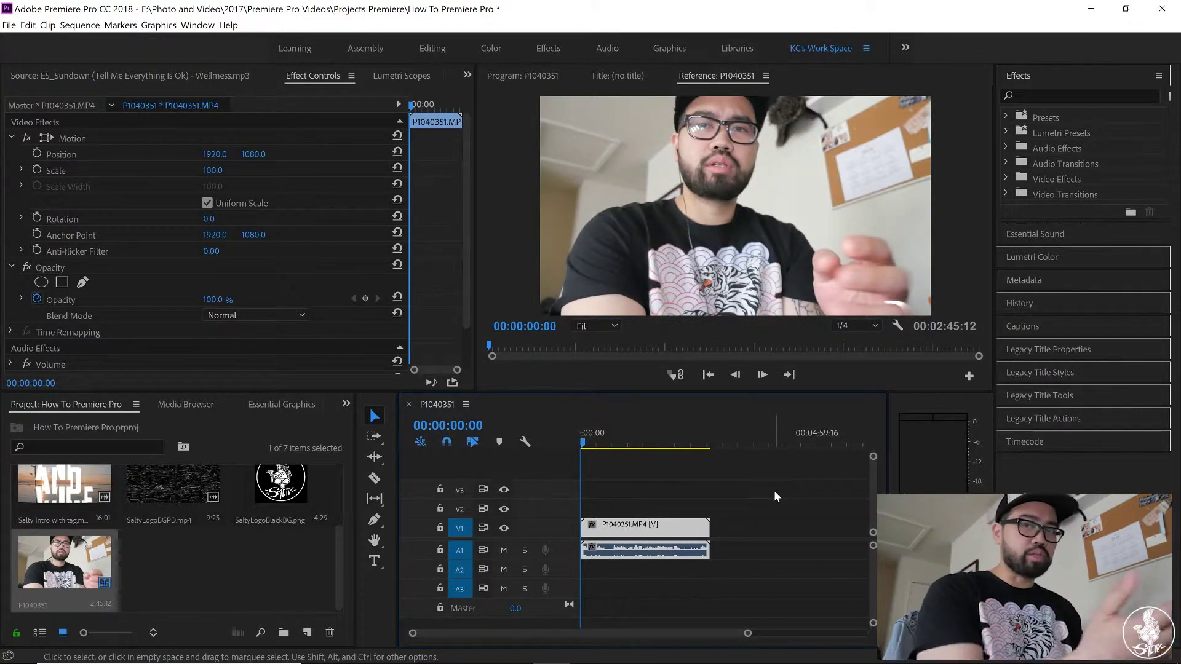
{"action": "key", "text": "ctrl+s"}
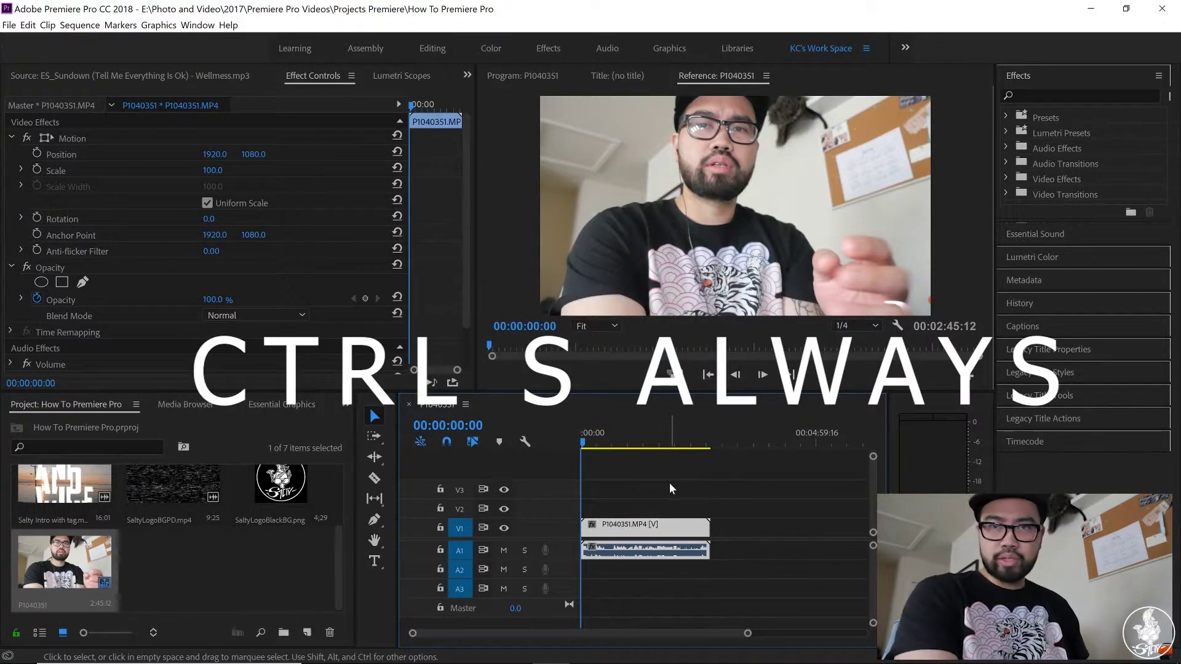
Preview the sequence, stopping at 00:00:12:17, and reselect the P1040351 clip
{"action": "left_click", "coordinate": [624, 460]}
{"action": "key", "text": "space"}
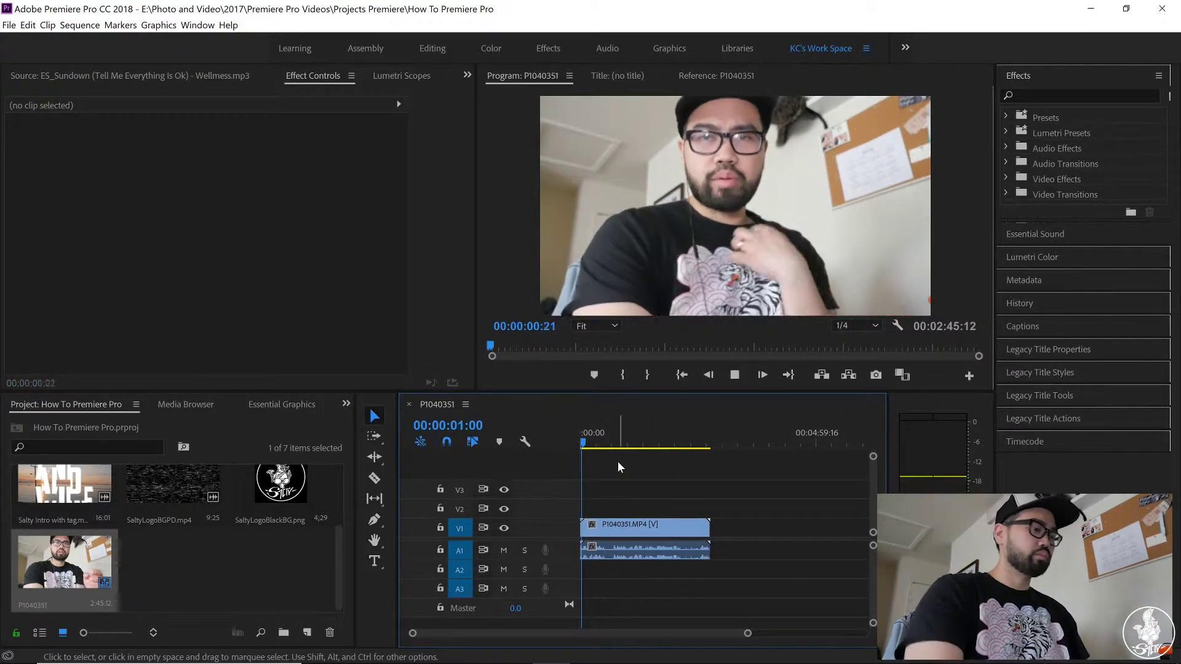
{"action": "key", "text": "space"}
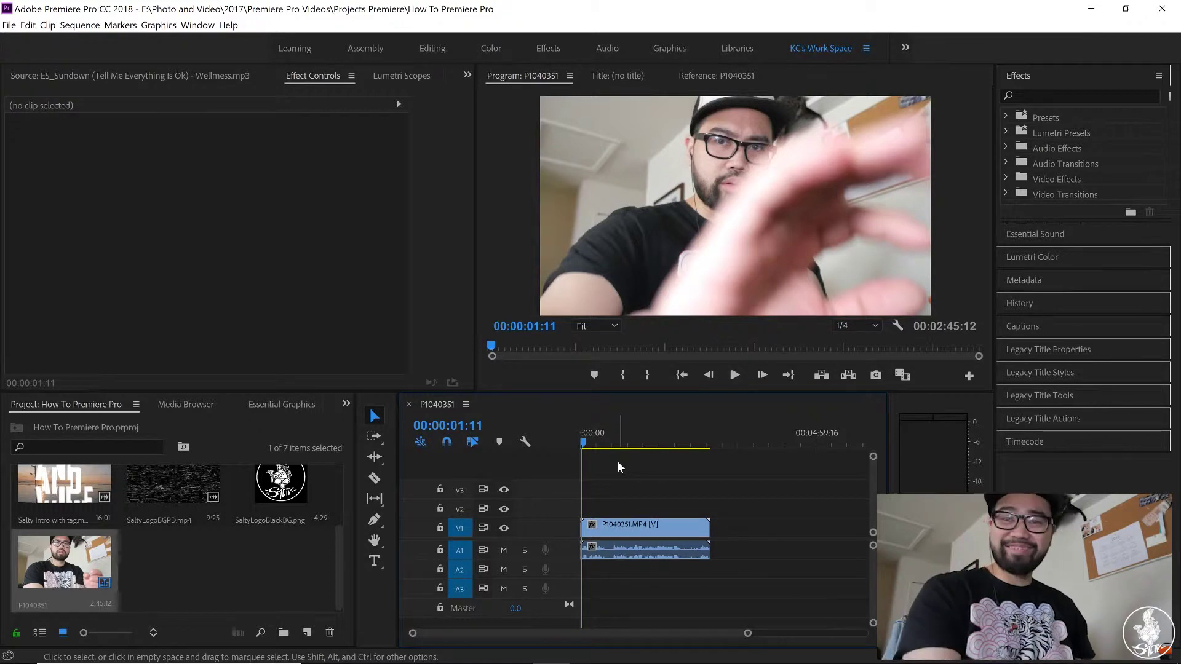
{"action": "key", "text": "space"}
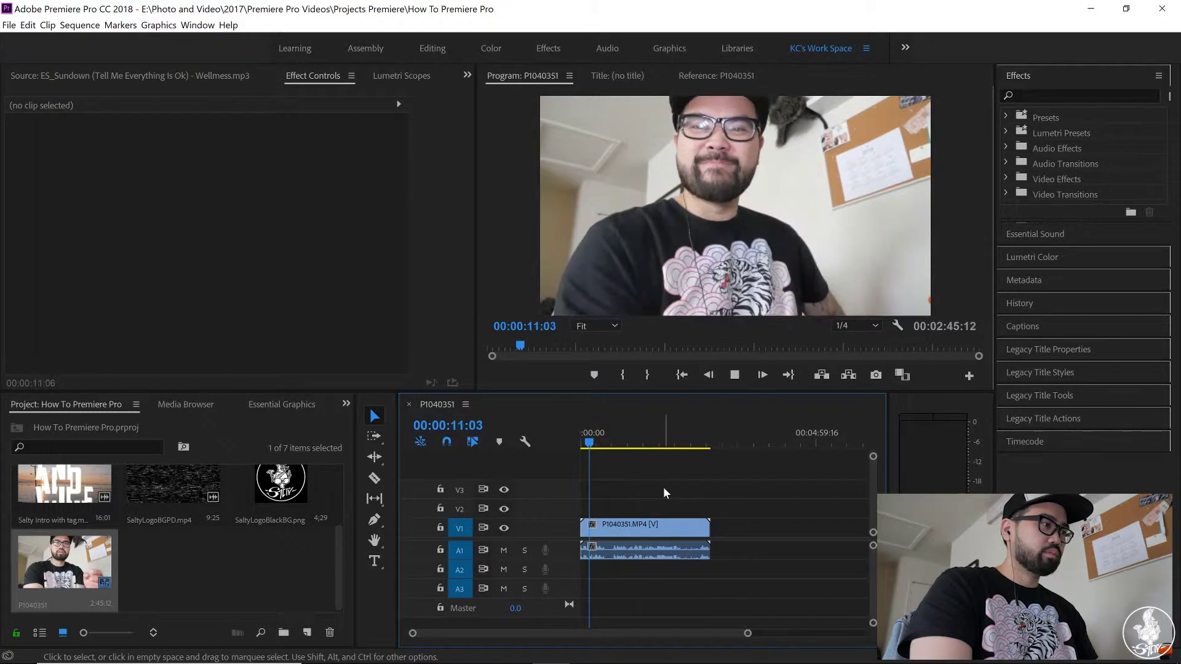
{"action": "key", "text": "space"}
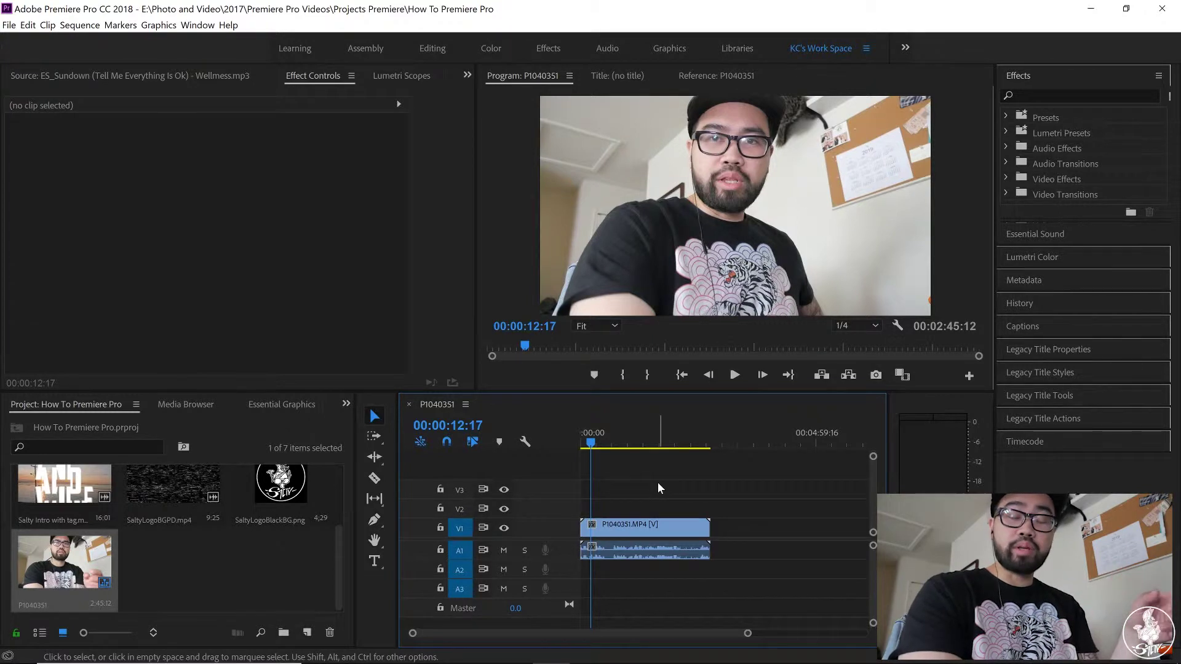
{"action": "left_click", "coordinate": [672, 549]}
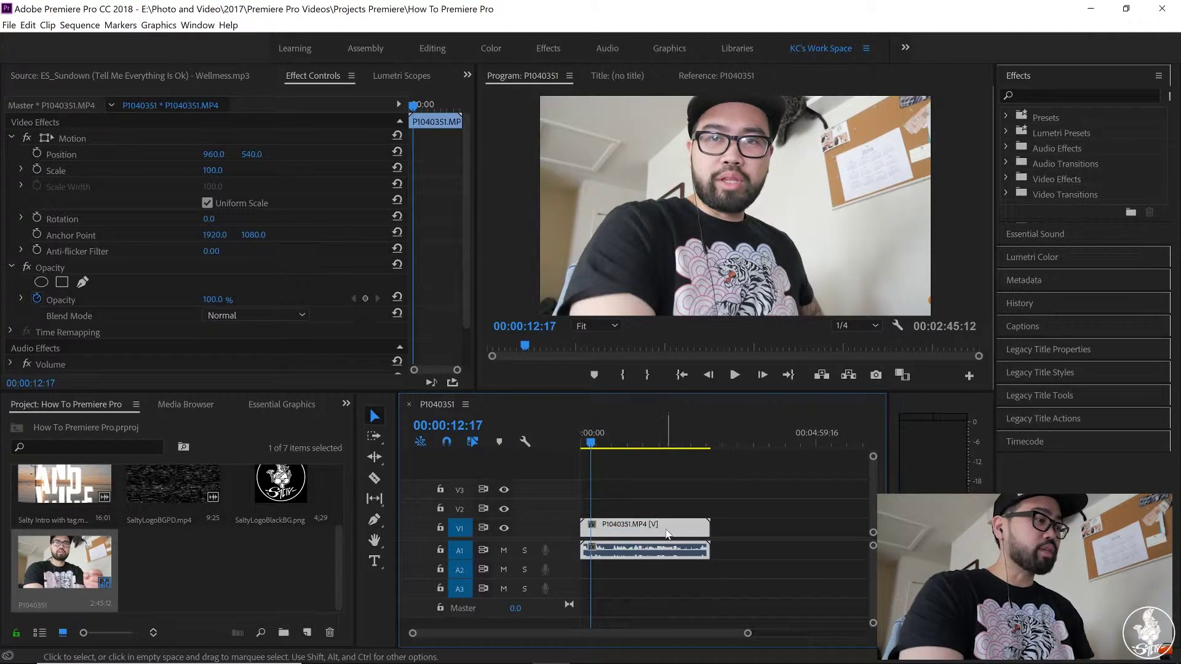
Place Salty Intro with tag at the sequence start and ripple-delete the gap before P1040351
{"action": "left_click_drag", "start_coordinate": [668, 532], "coordinate": [703, 532]}
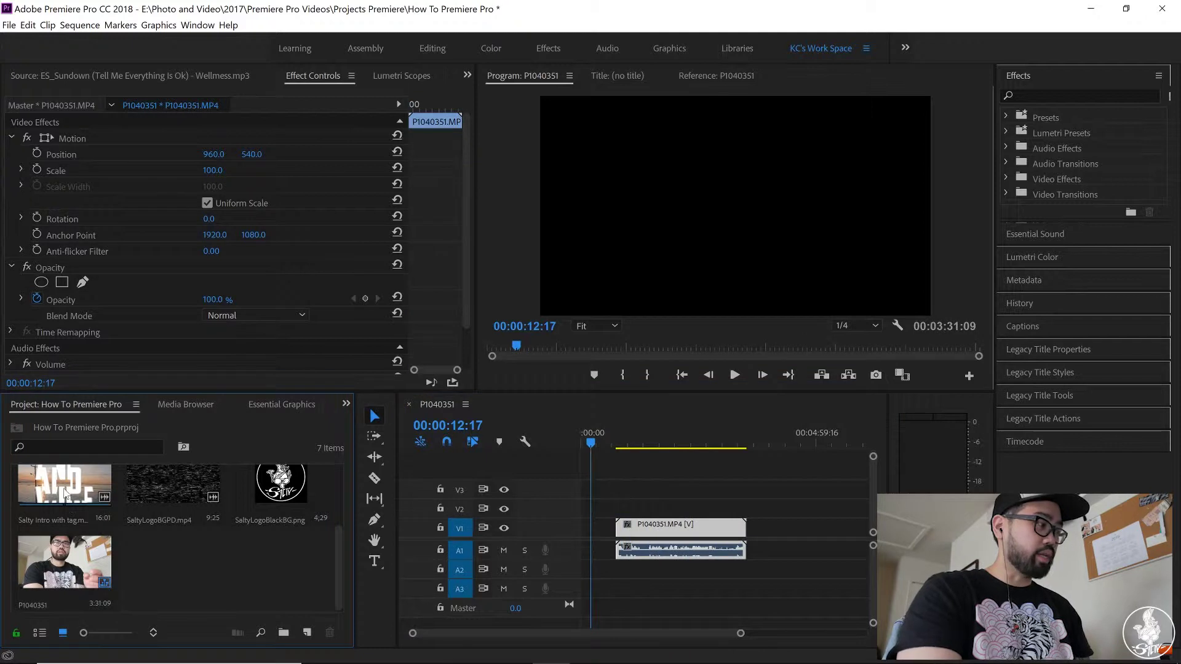
{"action": "left_click", "coordinate": [65, 494]}
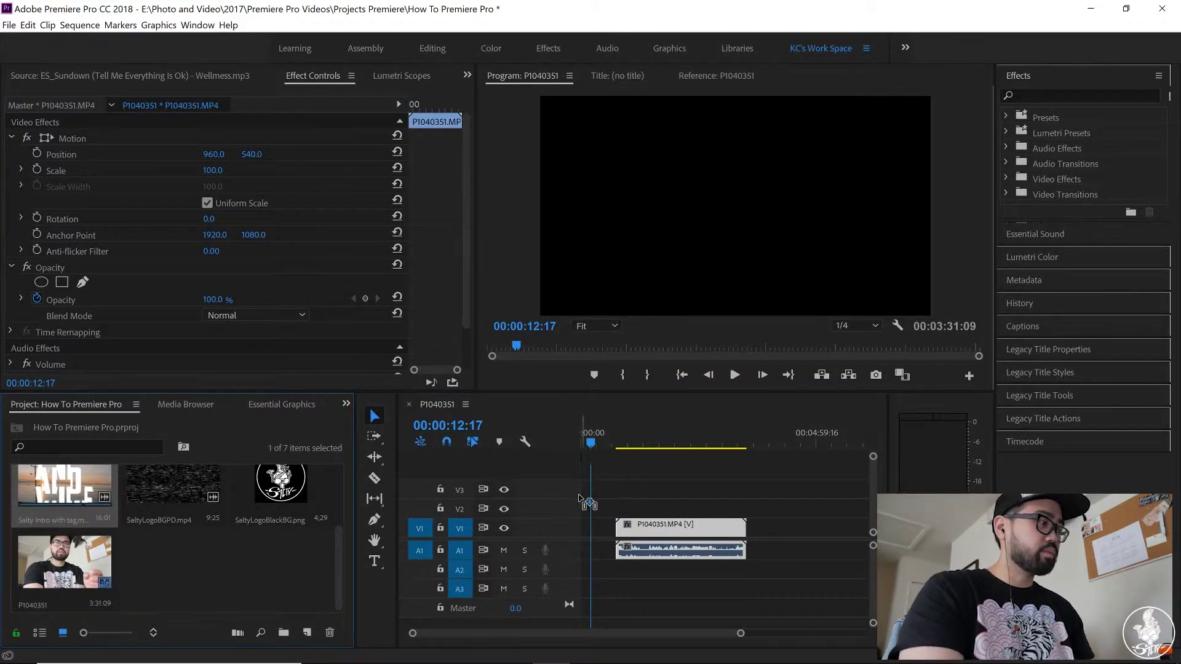
{"action": "left_click_drag", "start_coordinate": [588, 501], "coordinate": [606, 526]}
{"action": "right_click", "coordinate": [607, 526]}
{"action": "left_click", "coordinate": [640, 530]}
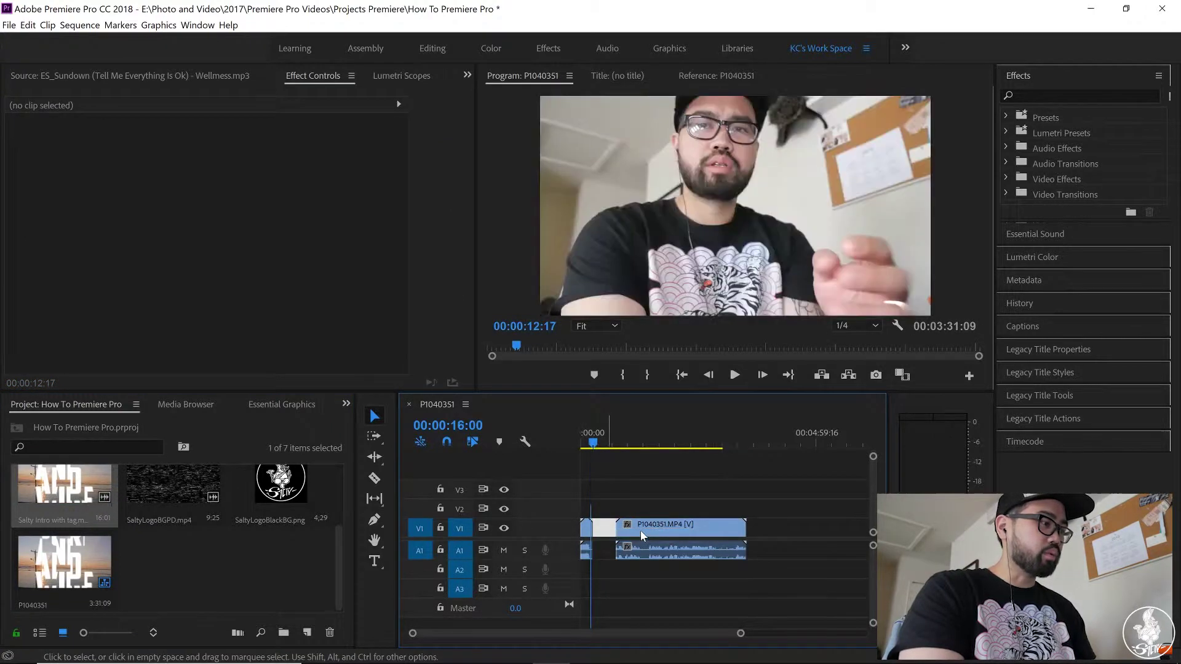
Zoom in on the timeline and split the Salty Intro with tag clip in two
{"action": "left_click_drag", "start_coordinate": [740, 633], "coordinate": [633, 640]}
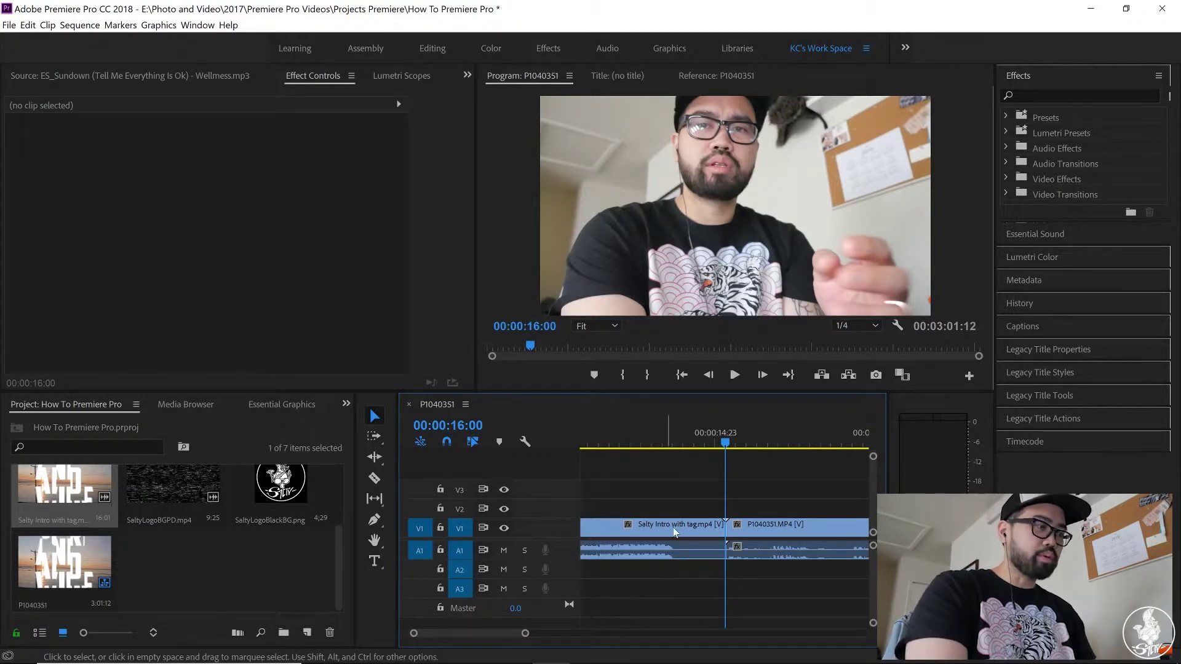
{"action": "left_click", "coordinate": [689, 532]}
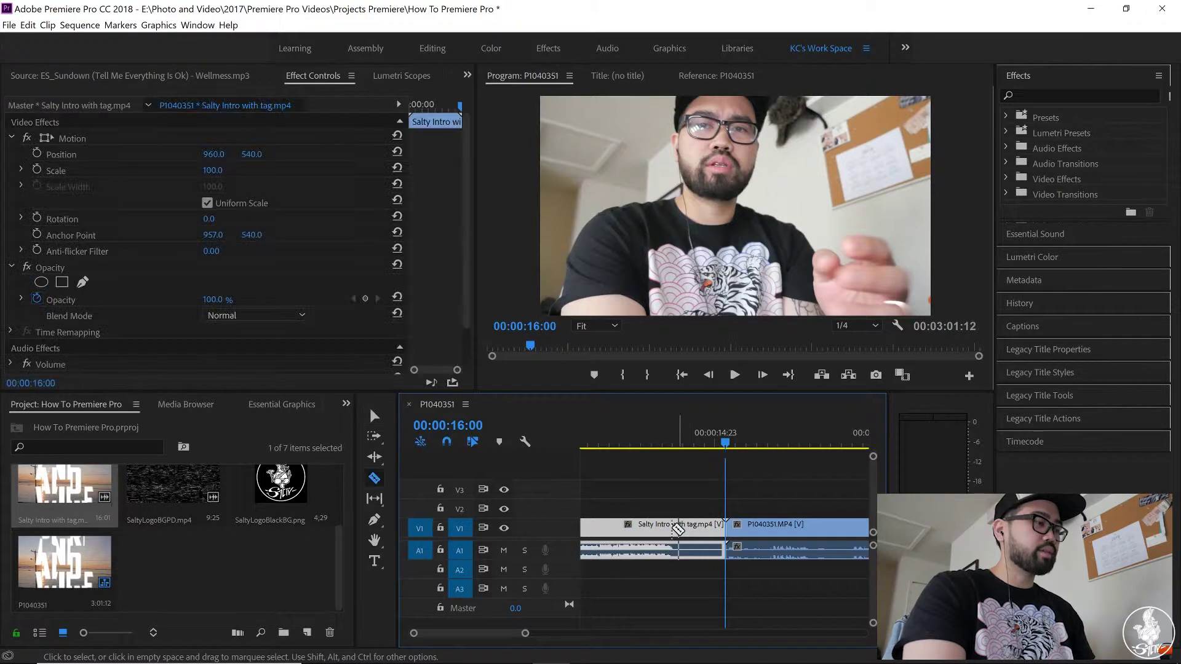
{"action": "key", "text": "c"}
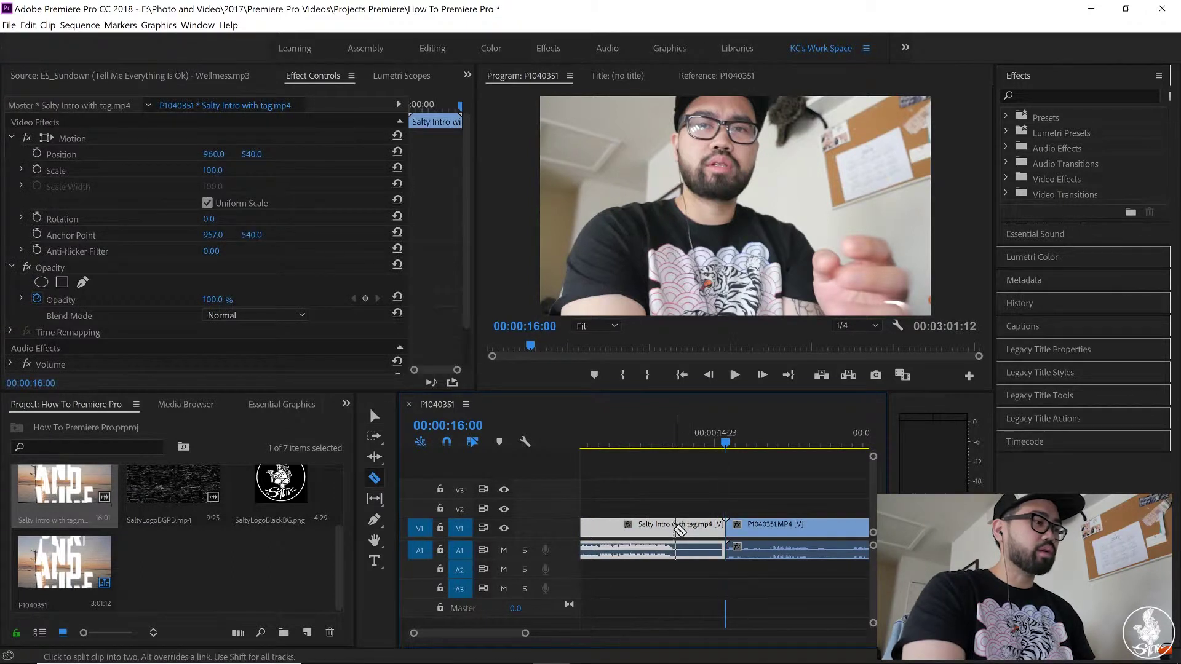
{"action": "left_click", "coordinate": [674, 530]}
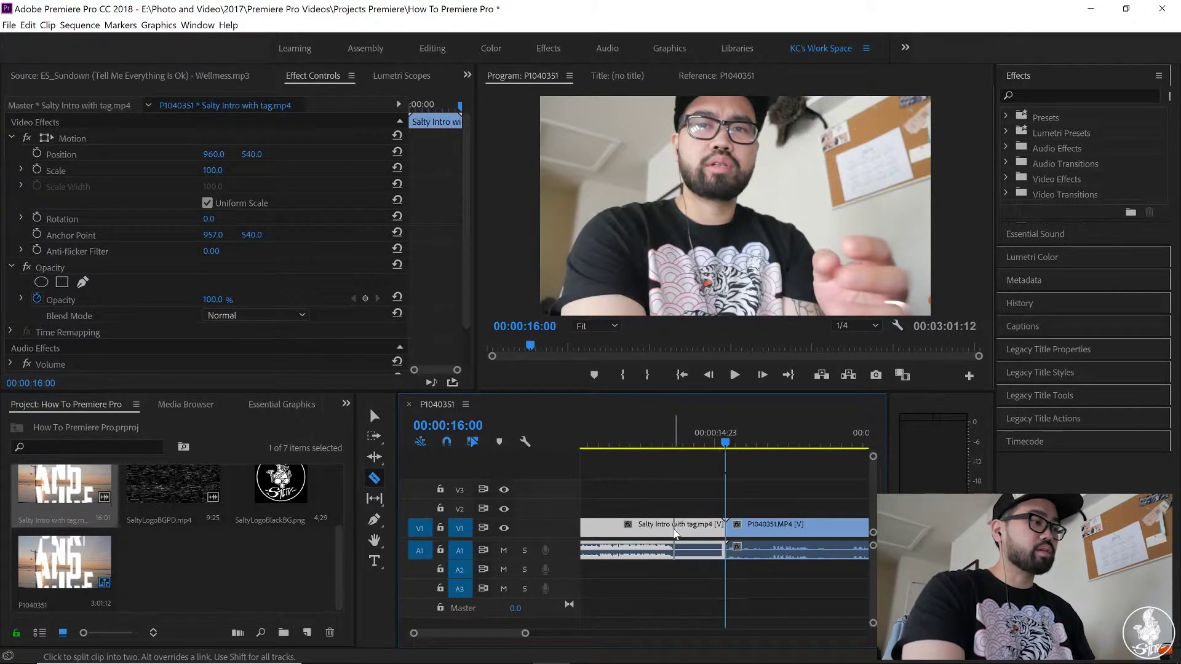
Move the intro's middle piece to V2, unlink it, and delete its A1 audio
{"action": "key", "text": "v"}
{"action": "left_click_drag", "start_coordinate": [698, 533], "coordinate": [696, 506]}
{"action": "right_click", "coordinate": [704, 506]}
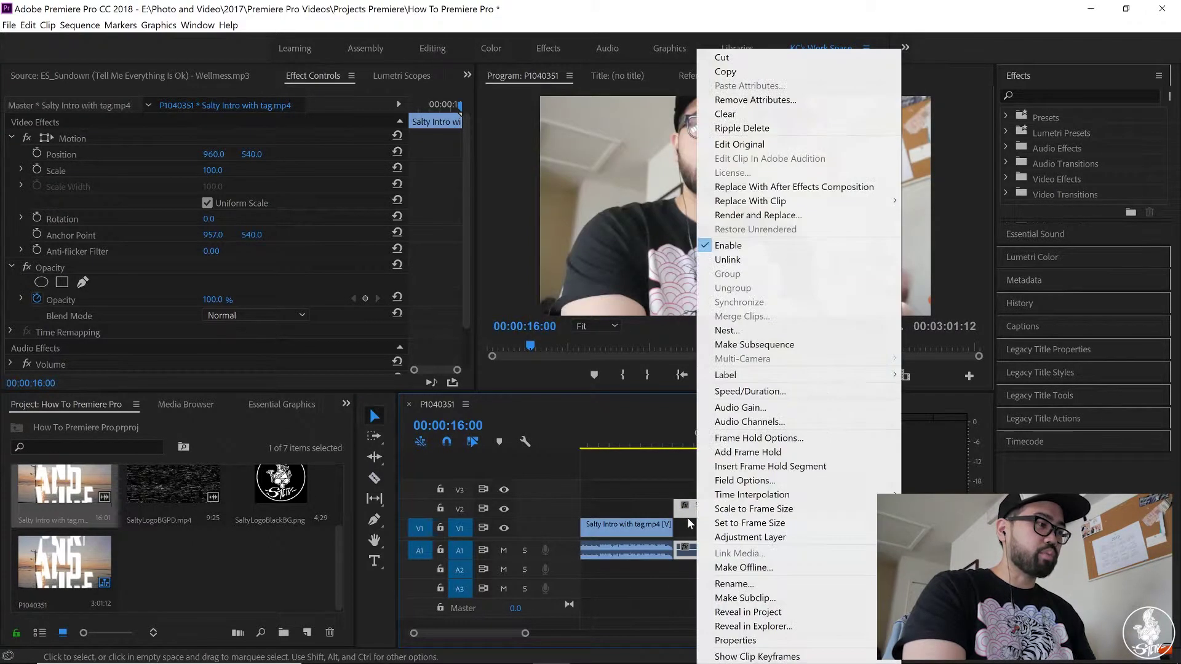
{"action": "left_click", "coordinate": [790, 260]}
{"action": "left_click", "coordinate": [708, 553]}
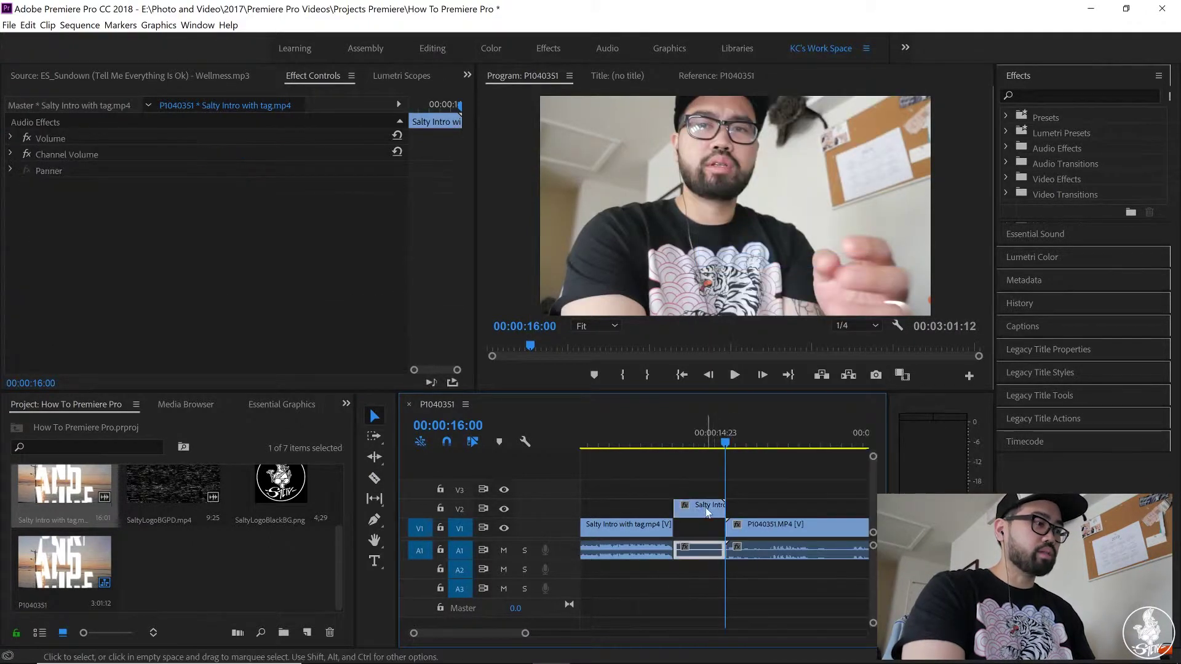
{"action": "left_click", "coordinate": [698, 553]}
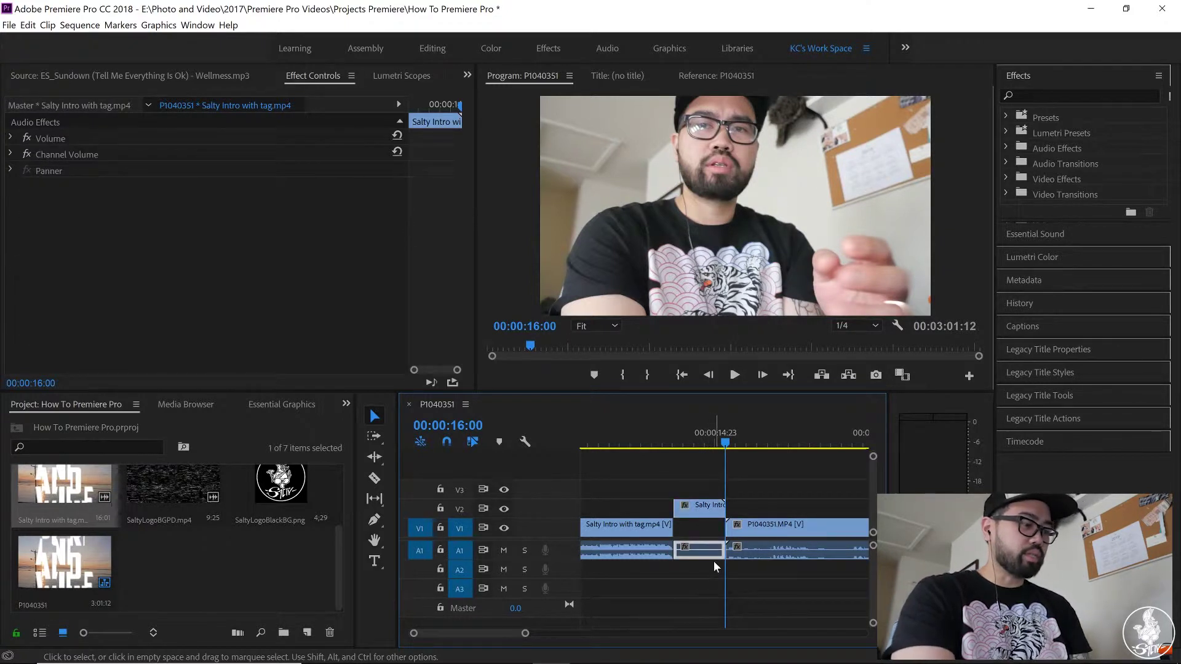
{"action": "key", "text": "Delete"}
Ripple-delete the V1 gap, save the project, and preview the intro
{"action": "right_click", "coordinate": [714, 532]}
{"action": "left_click", "coordinate": [760, 534]}
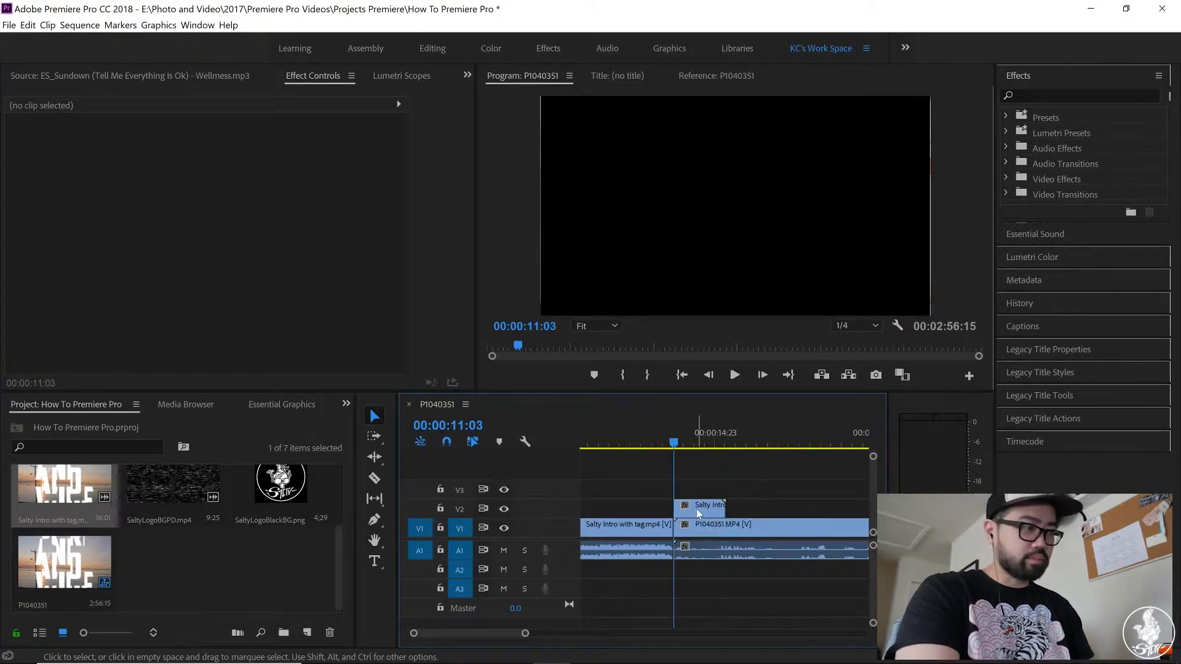
{"action": "left_click", "coordinate": [696, 508]}
{"action": "key", "text": "ctrl+s"}
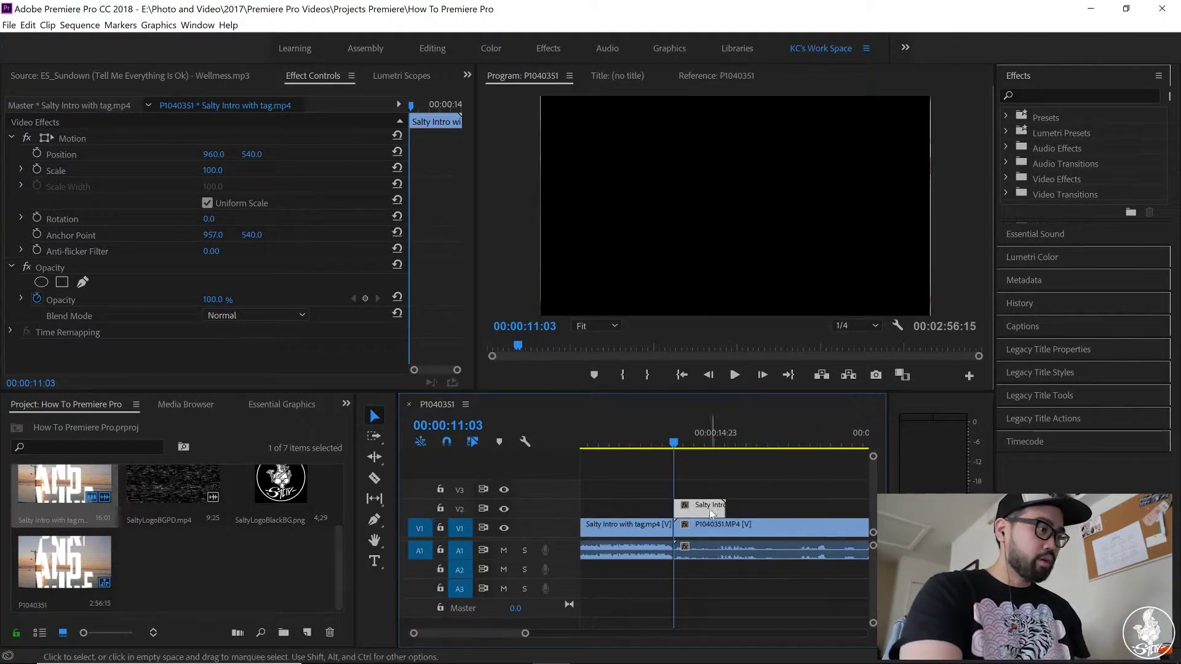
{"action": "key", "text": "space"}
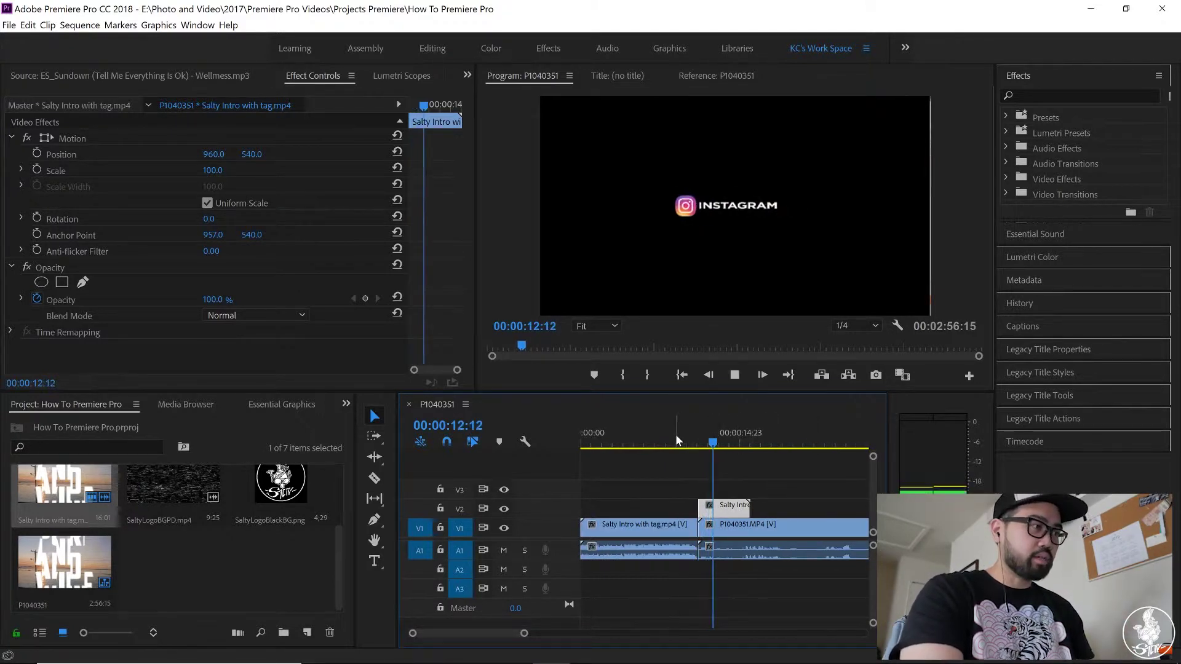
{"action": "key", "text": "space"}
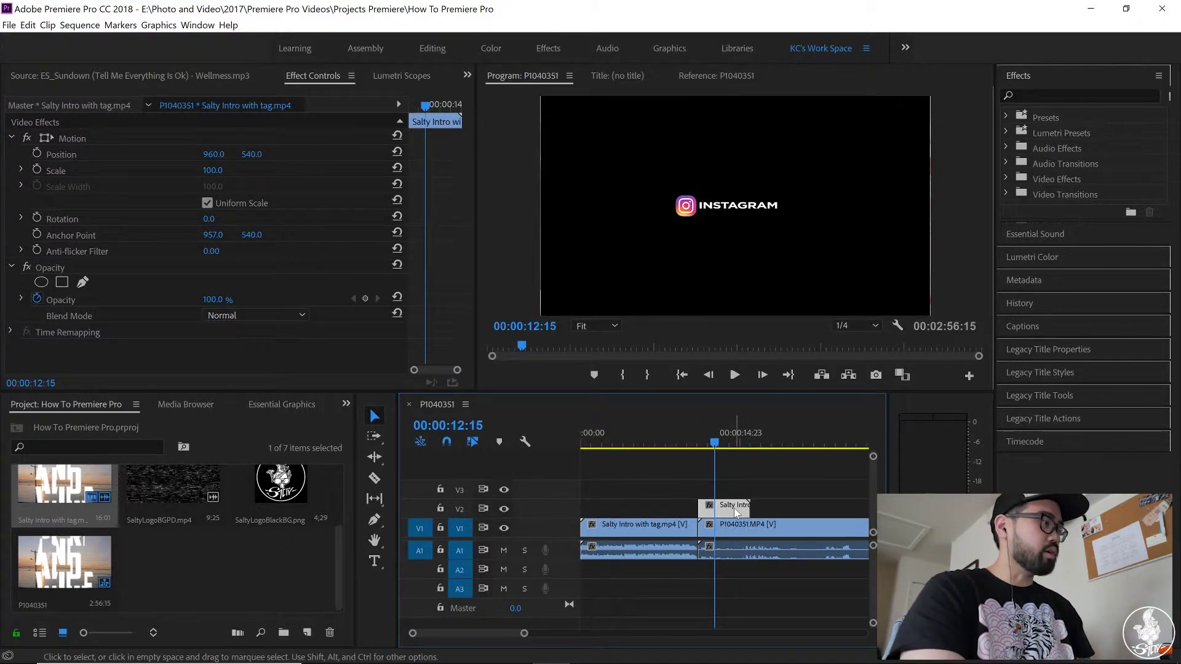
Blend the intro graphic over the webcam footage, preview it, and place SaltyLogoBlackBG.png after it on V2
{"action": "left_click", "coordinate": [302, 316]}
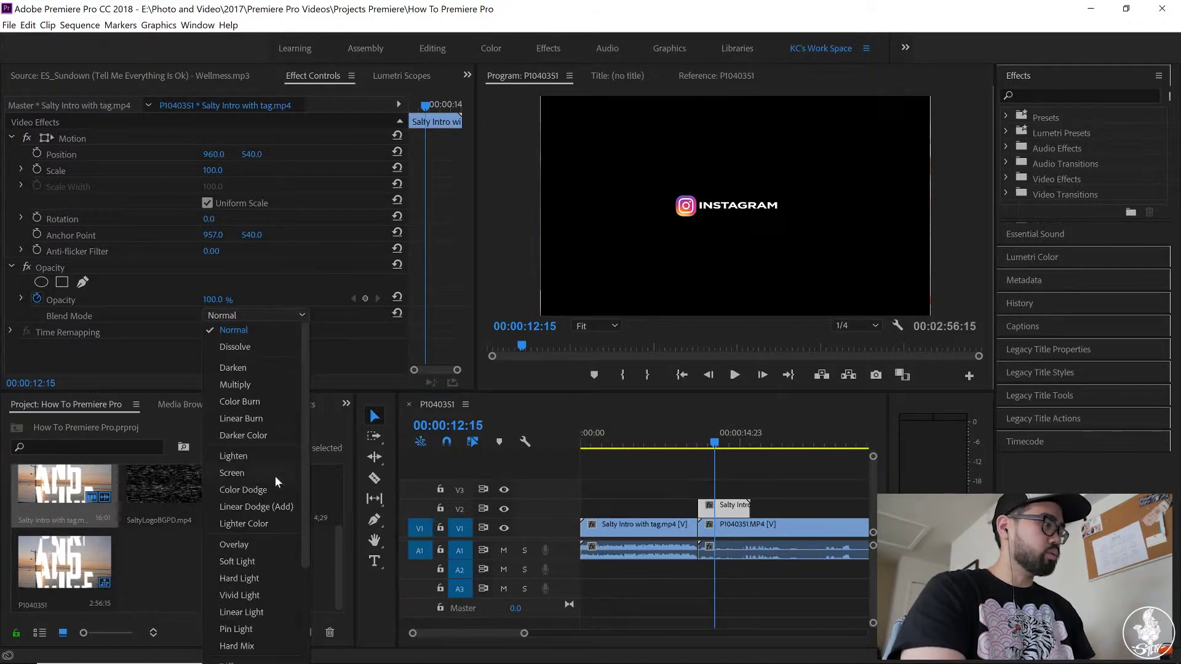
{"action": "left_click", "coordinate": [249, 463]}
{"action": "left_click", "coordinate": [708, 457]}
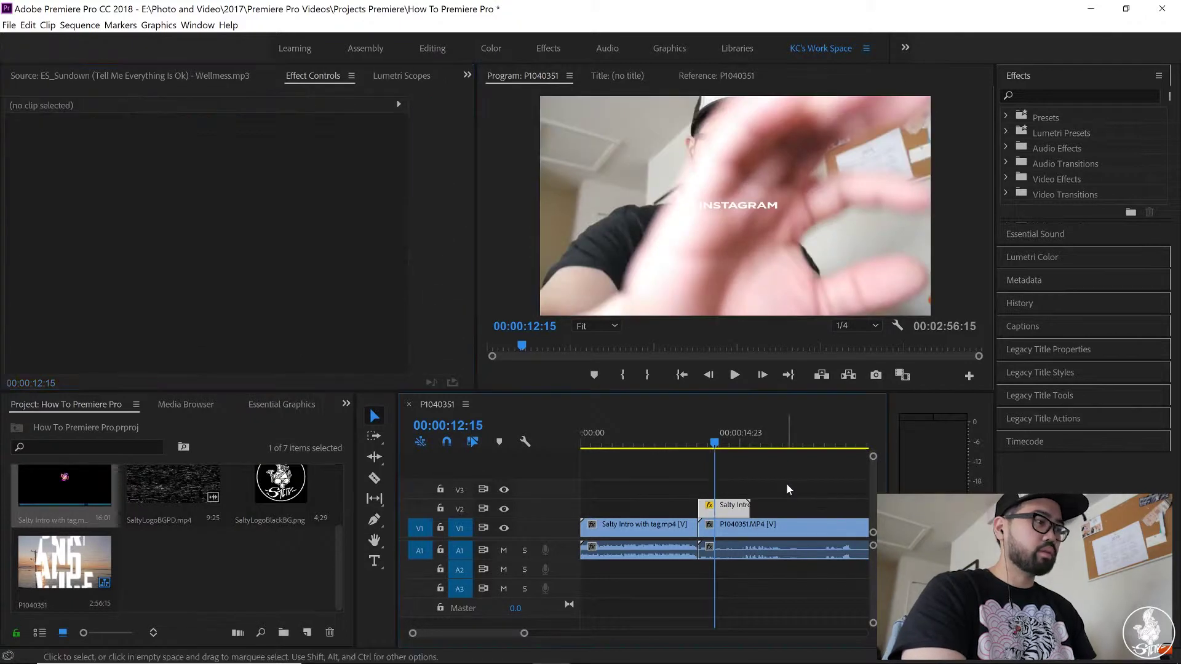
{"action": "left_click_drag", "start_coordinate": [709, 457], "coordinate": [694, 450]}
{"action": "key", "text": "space"}
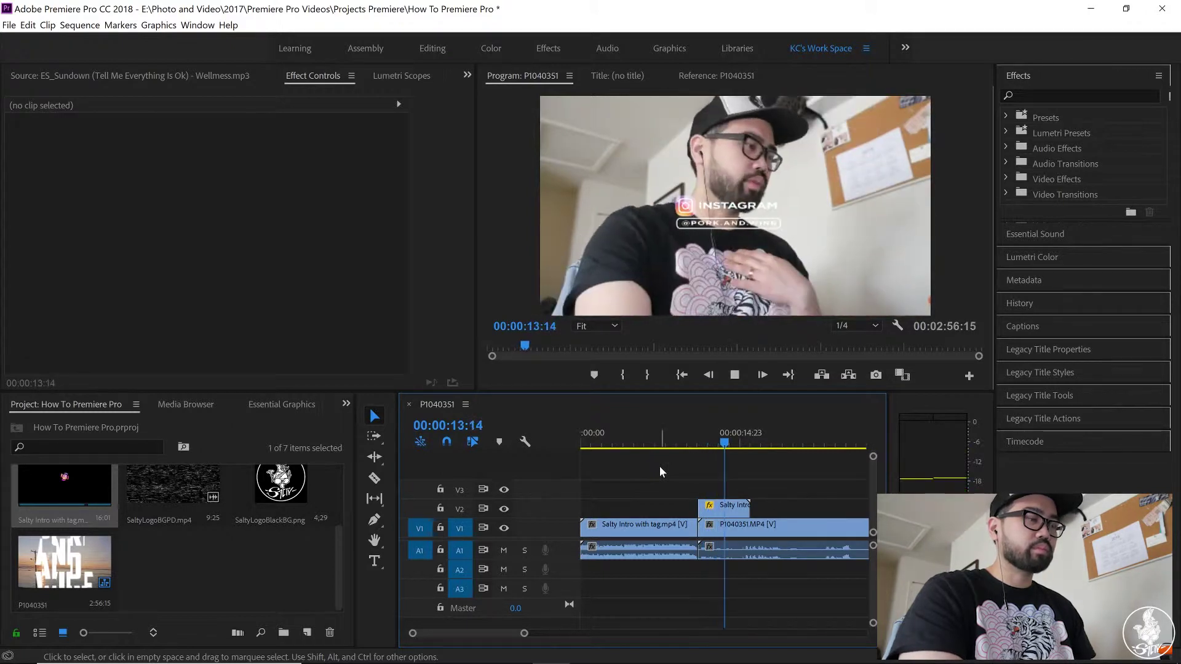
{"action": "key", "text": "space"}
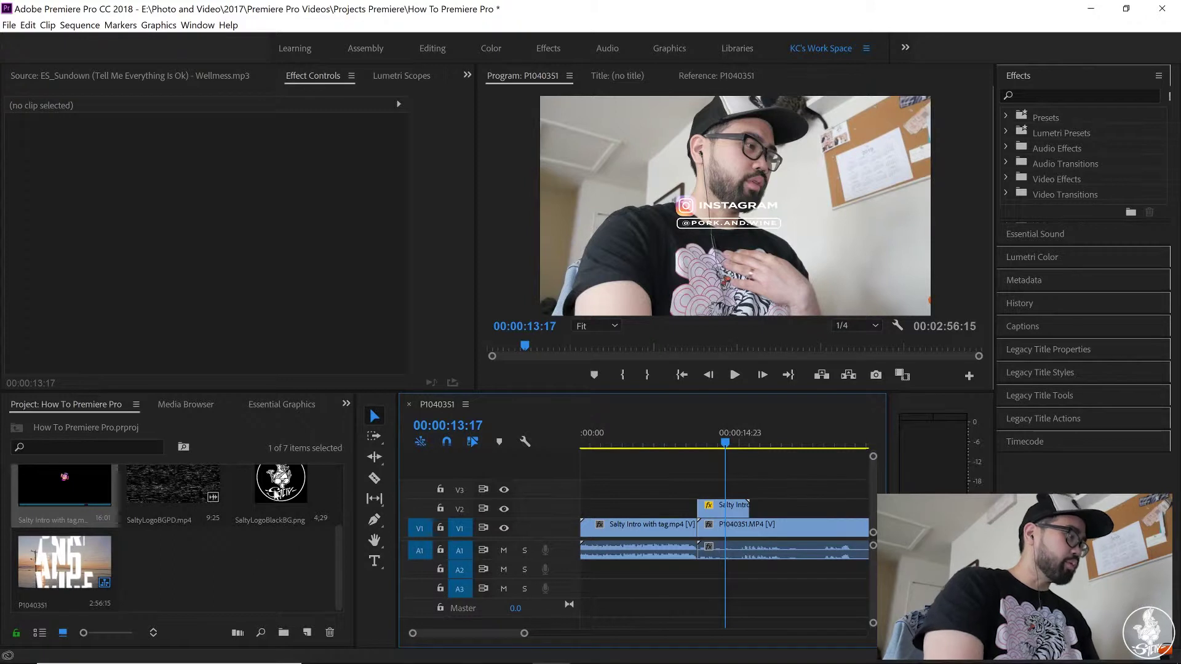
{"action": "left_click_drag", "start_coordinate": [281, 486], "coordinate": [763, 505]}
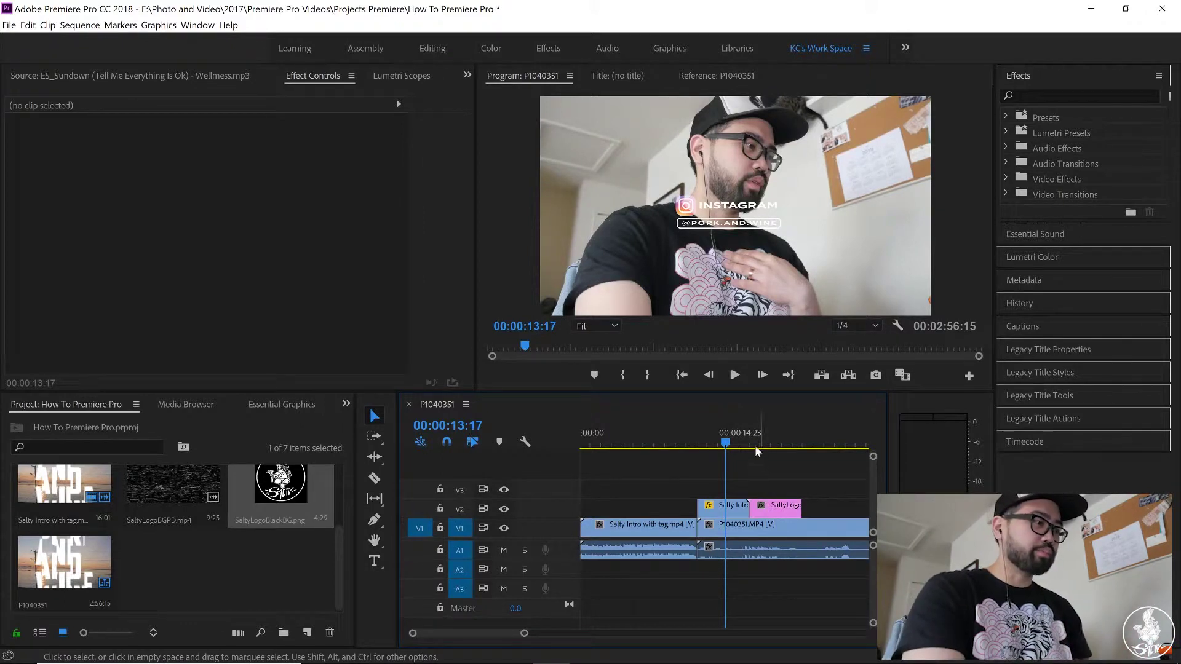
Set the SaltyLogoBlackBG.png logo's blend mode to Screen and its scale to 3
{"action": "key", "text": "space"}
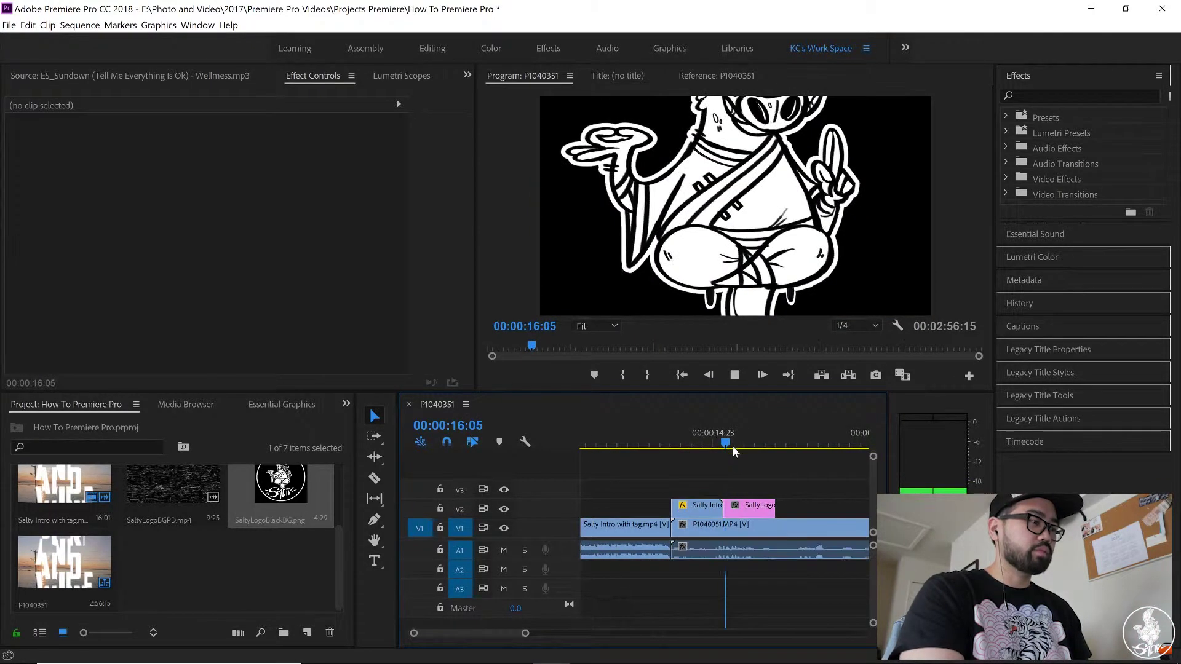
{"action": "key", "text": "space"}
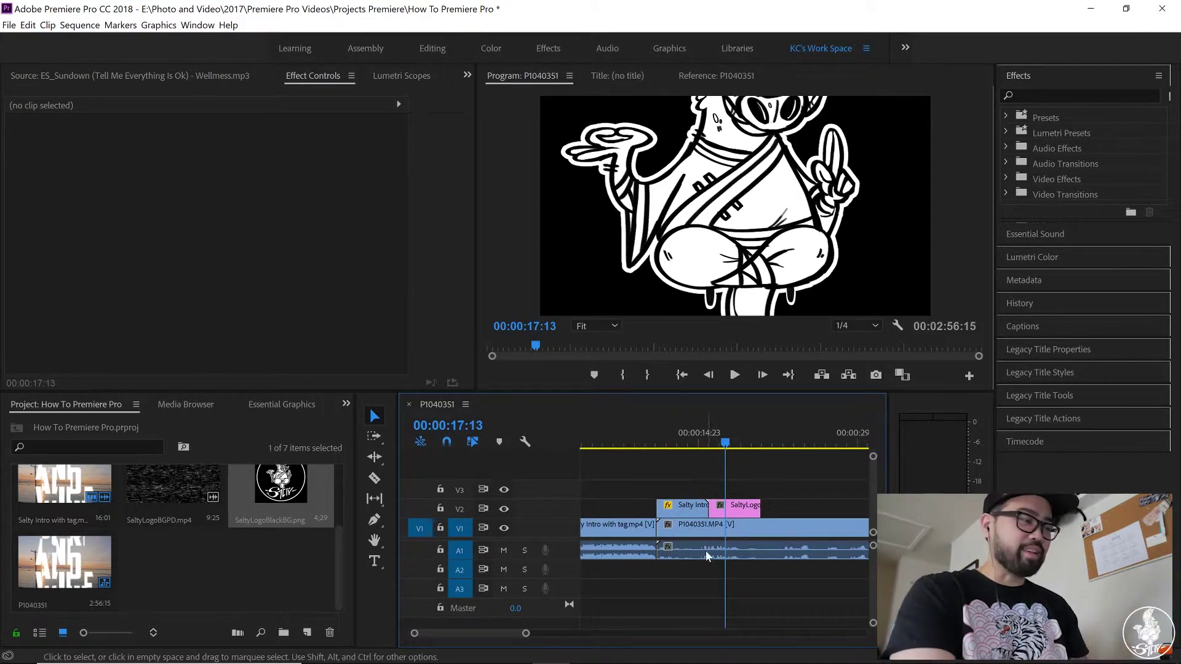
{"action": "left_click", "coordinate": [745, 512]}
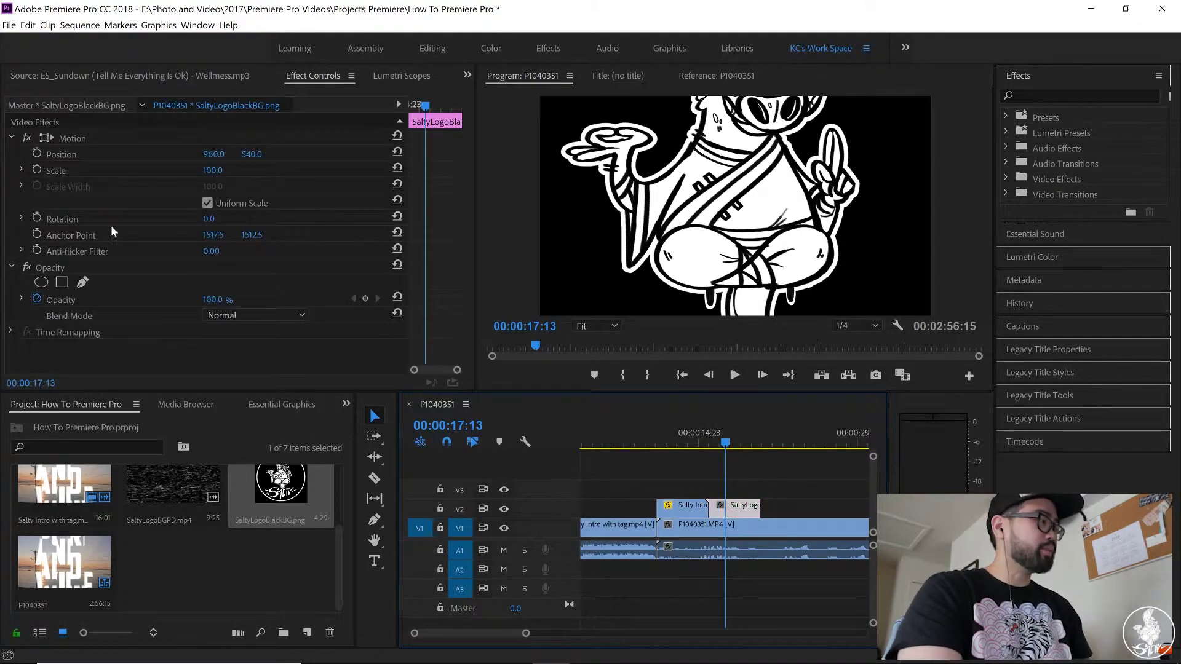
{"action": "left_click", "coordinate": [282, 317]}
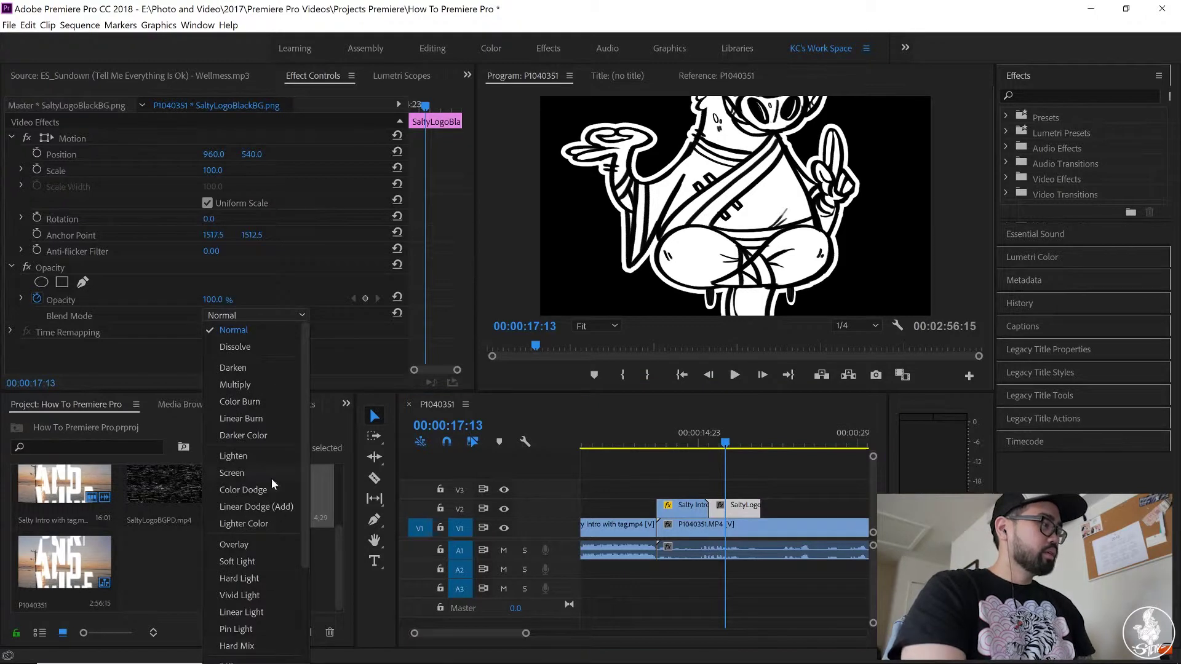
{"action": "left_click", "coordinate": [232, 473]}
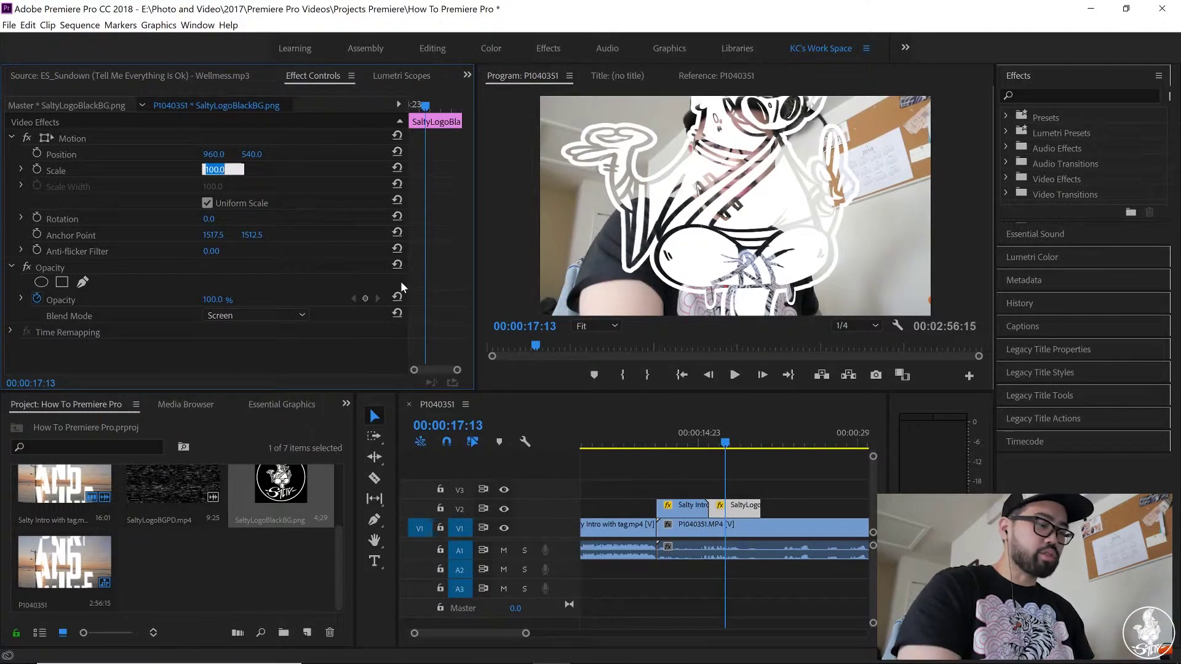
{"action": "type", "text": "3"}
{"action": "key", "text": "Return"}
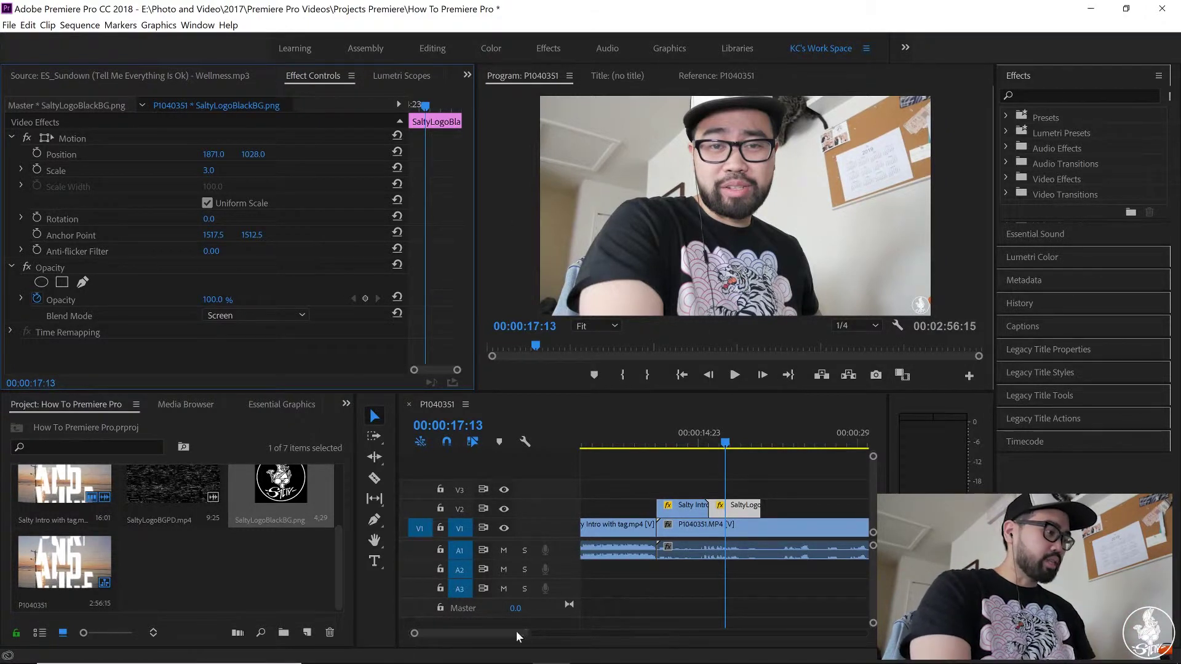
Extend the logo clip so it ends with the webcam clip
{"action": "left_click_drag", "start_coordinate": [528, 634], "coordinate": [732, 640]}
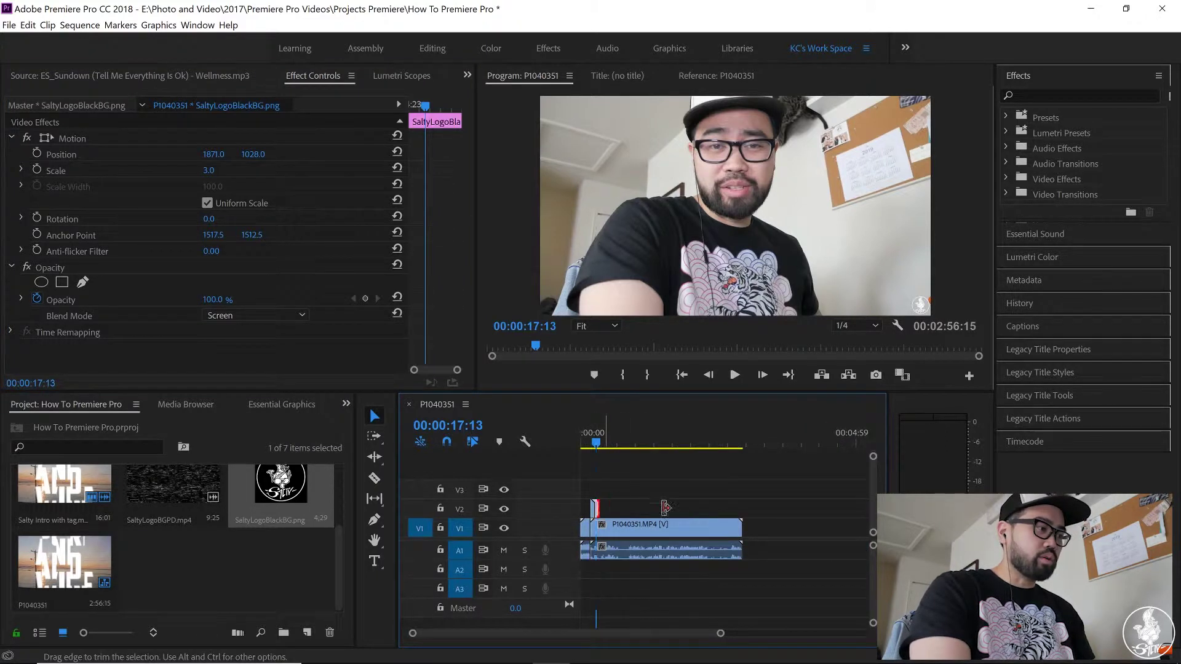
{"action": "left_click_drag", "start_coordinate": [596, 508], "coordinate": [746, 504]}
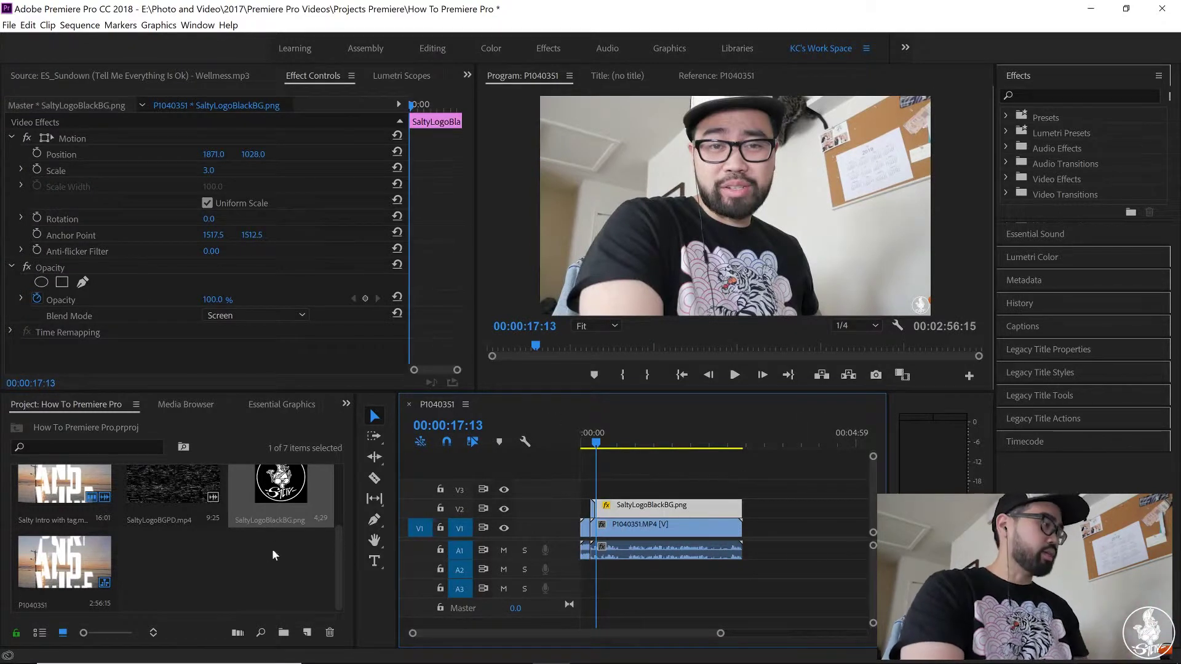
{"action": "left_click", "coordinate": [264, 569]}
{"action": "scroll", "coordinate": [263, 567], "scroll_direction": "up", "scroll_amount": 2}
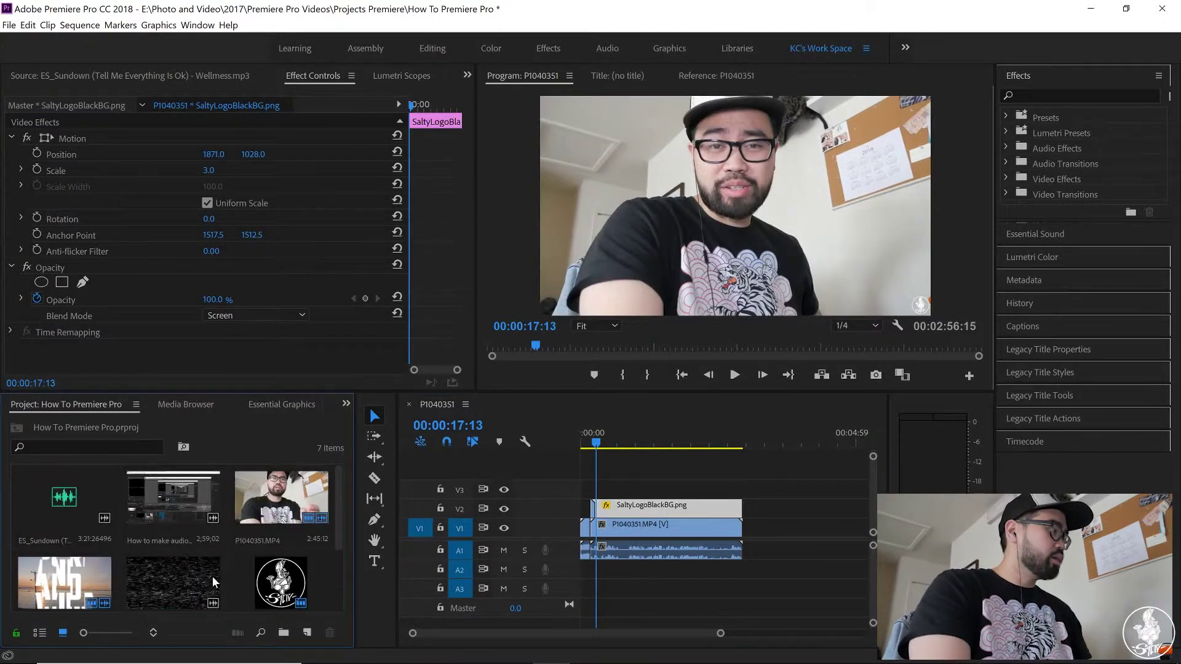
Add 'How to make audio better premiere pro.mp4' on V1 with audio on A2, webcam on V3
{"action": "left_click", "coordinate": [166, 495]}
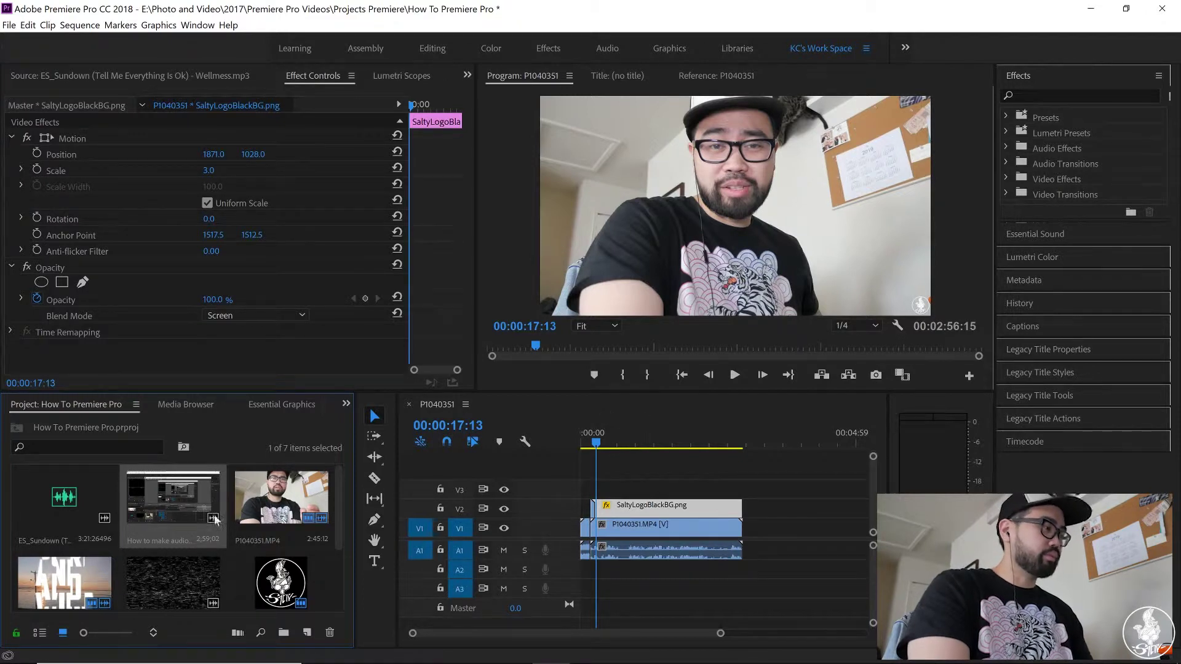
{"action": "left_click_drag", "start_coordinate": [168, 497], "coordinate": [664, 473]}
{"action": "left_click_drag", "start_coordinate": [673, 551], "coordinate": [677, 589]}
{"action": "left_click_drag", "start_coordinate": [718, 486], "coordinate": [654, 543]}
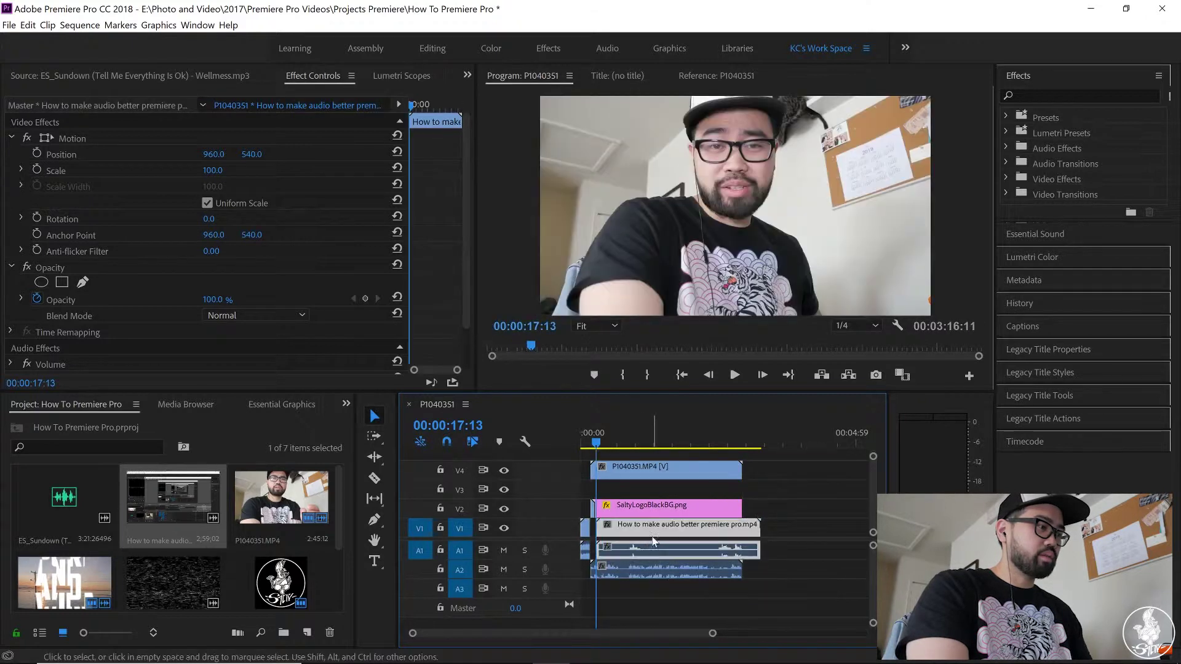
{"action": "left_click_drag", "start_coordinate": [669, 477], "coordinate": [668, 493]}
{"action": "key", "text": "ctrl+z"}
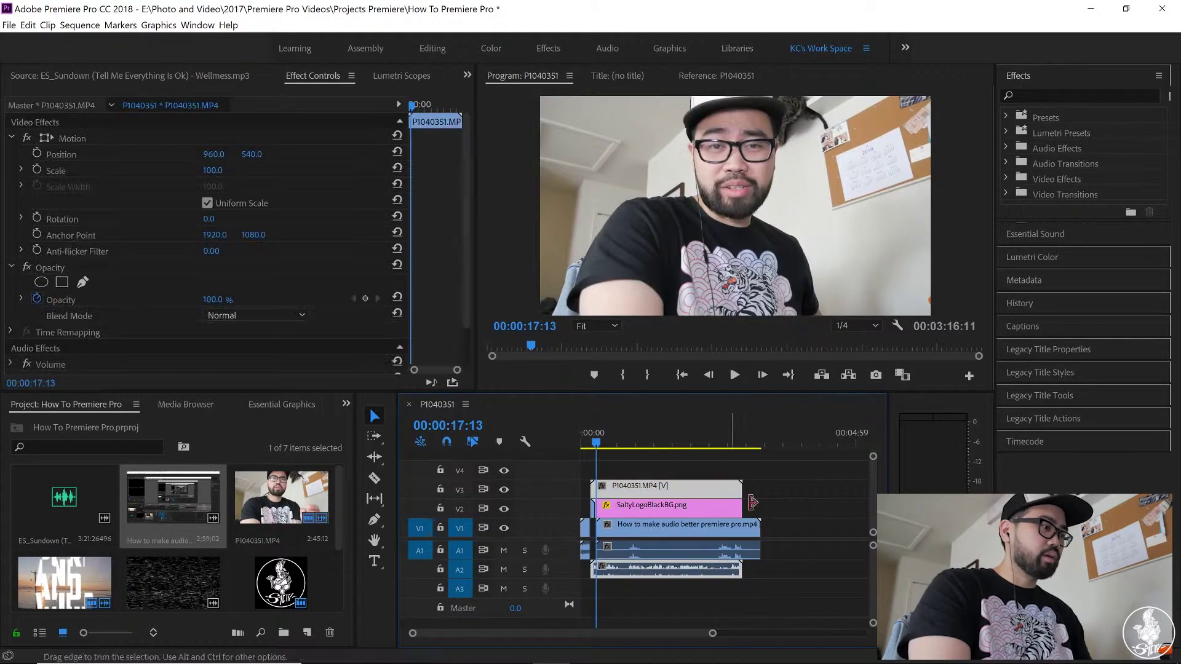
Synchronize the selected clips by audio on track channel 2
{"action": "left_click", "coordinate": [739, 530]}
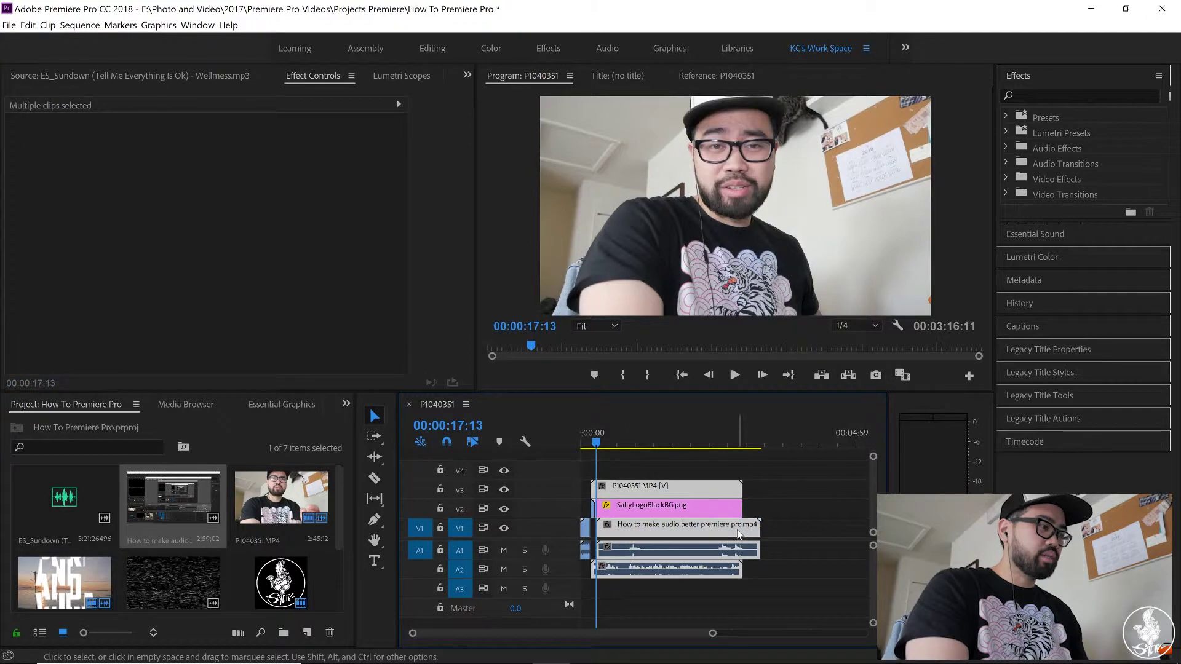
{"action": "right_click", "coordinate": [739, 533]}
{"action": "left_click", "coordinate": [781, 318]}
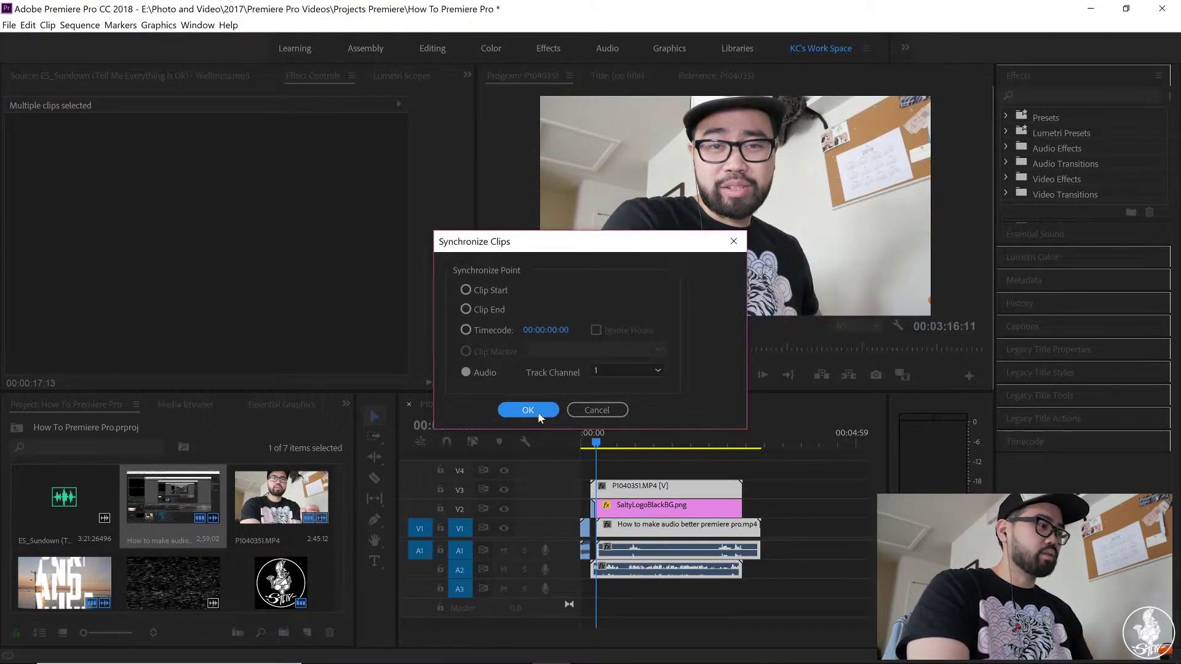
{"action": "left_click", "coordinate": [650, 374]}
{"action": "left_click", "coordinate": [637, 396]}
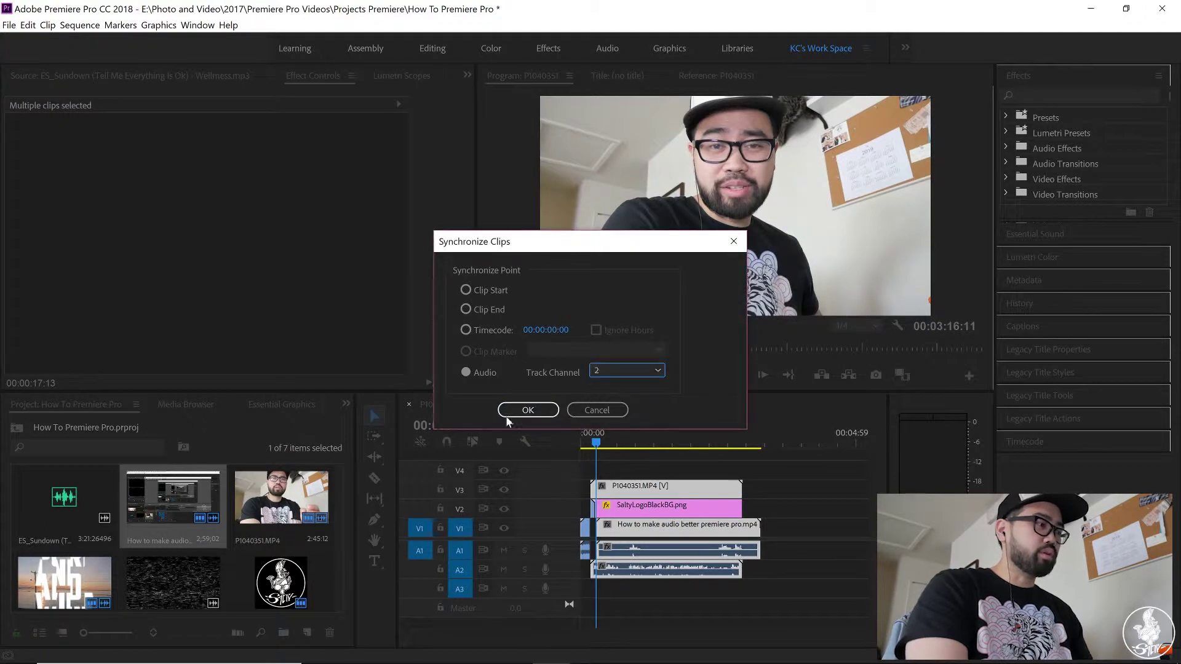
{"action": "left_click", "coordinate": [526, 408]}
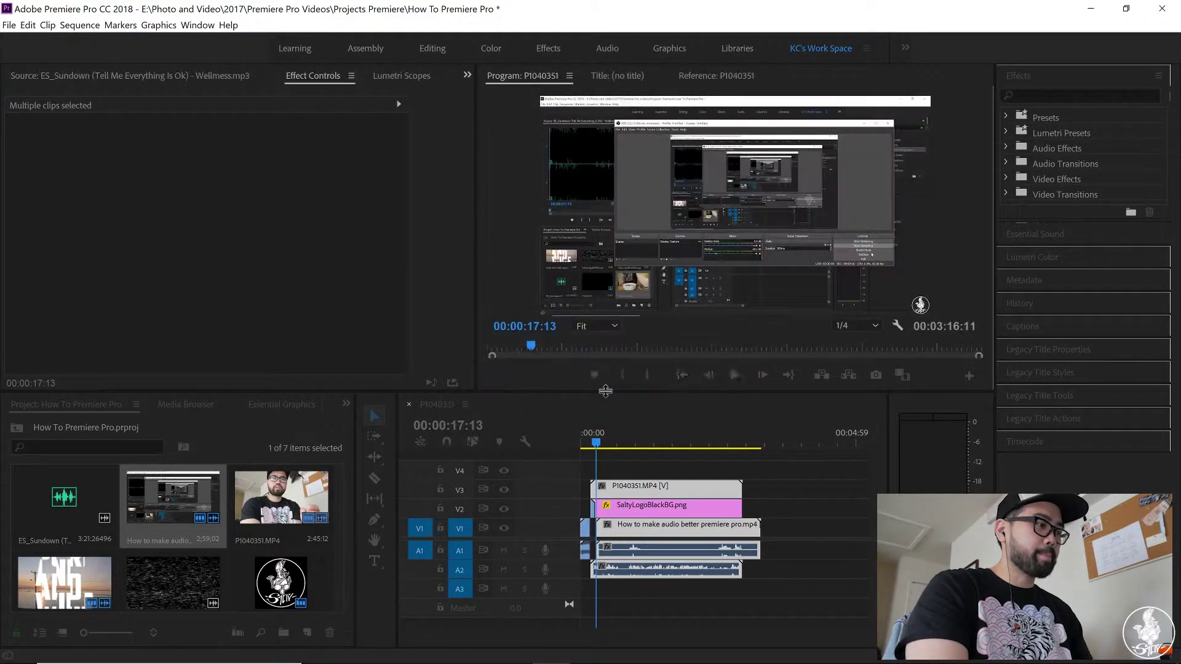
Trim the V1/A1 start and shift the webcam and V1 clips about 24 seconds earlier
{"action": "left_click", "coordinate": [812, 522]}
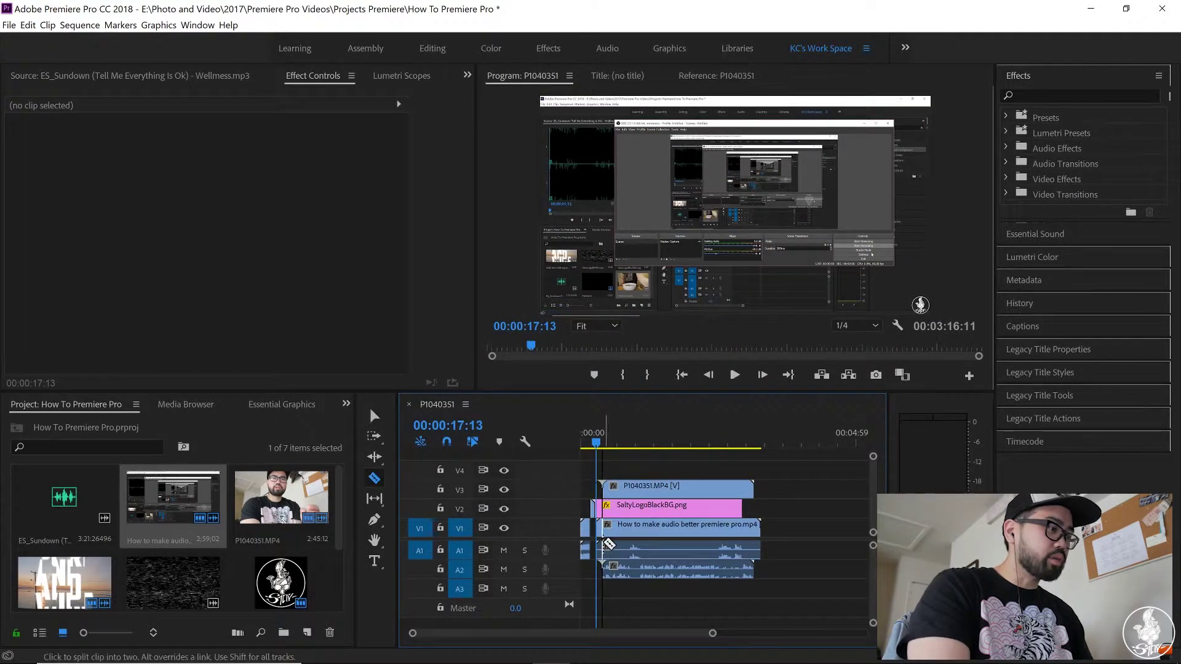
{"action": "left_click_drag", "start_coordinate": [608, 540], "coordinate": [614, 540]}
{"action": "key", "text": "v"}
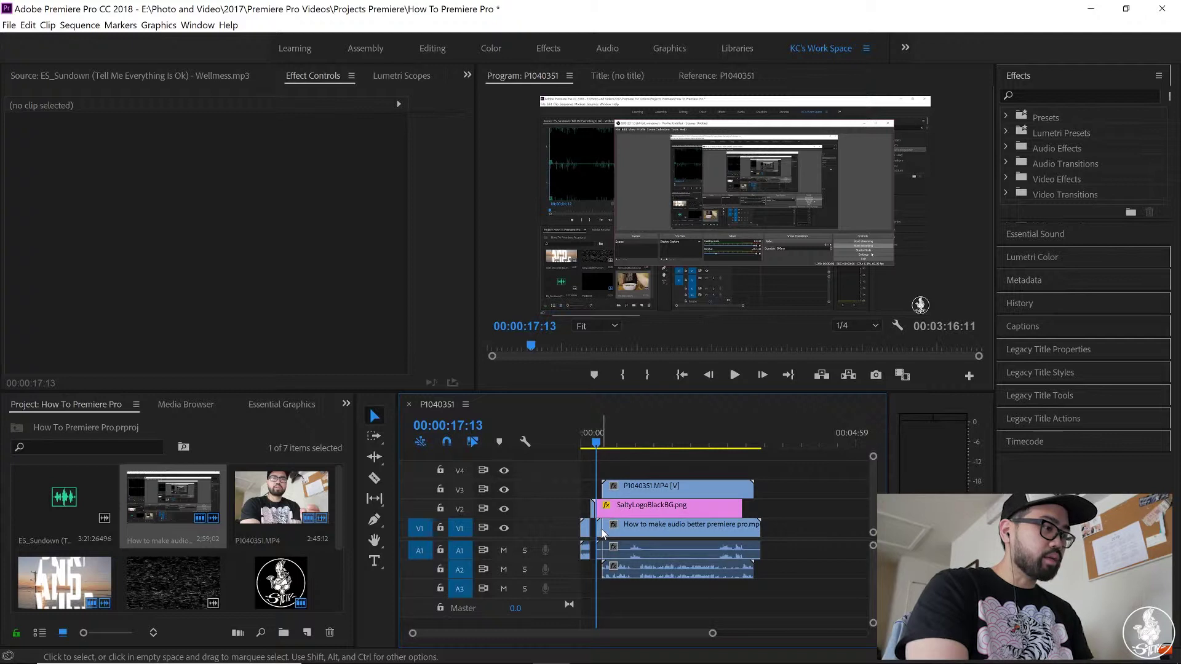
{"action": "left_click", "coordinate": [600, 529]}
{"action": "left_click", "coordinate": [597, 530]}
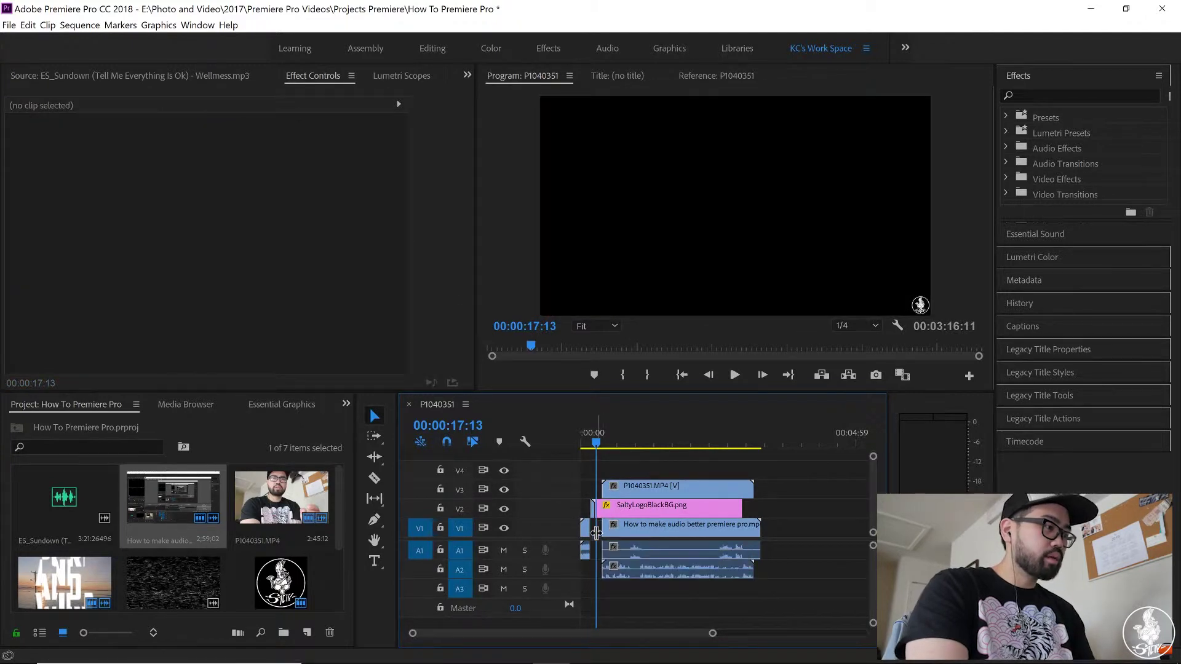
{"action": "right_click", "coordinate": [597, 534]}
{"action": "left_click", "coordinate": [727, 534]}
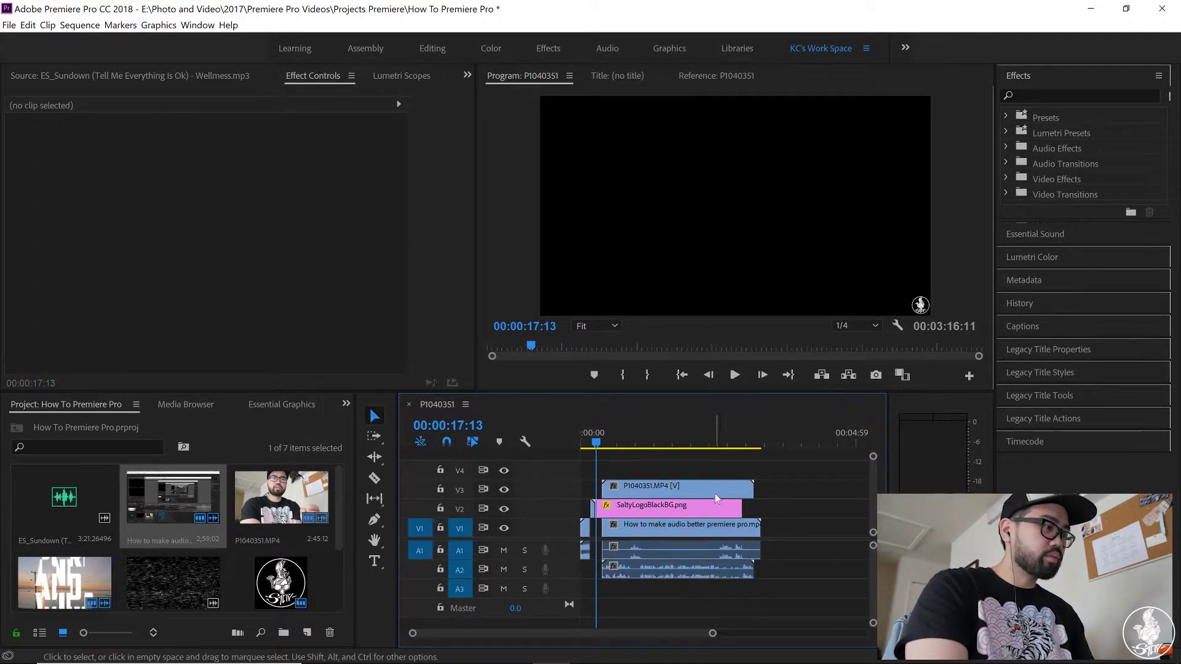
{"action": "left_click", "coordinate": [703, 523]}
{"action": "left_click", "coordinate": [697, 530], "text": "shift"}
{"action": "mouse_move", "coordinate": [654, 540]}
{"action": "left_mouse_down"}
{"action": "mouse_move", "coordinate": [633, 540]}
{"action": "mouse_move", "coordinate": [658, 532]}
{"action": "left_mouse_up"}
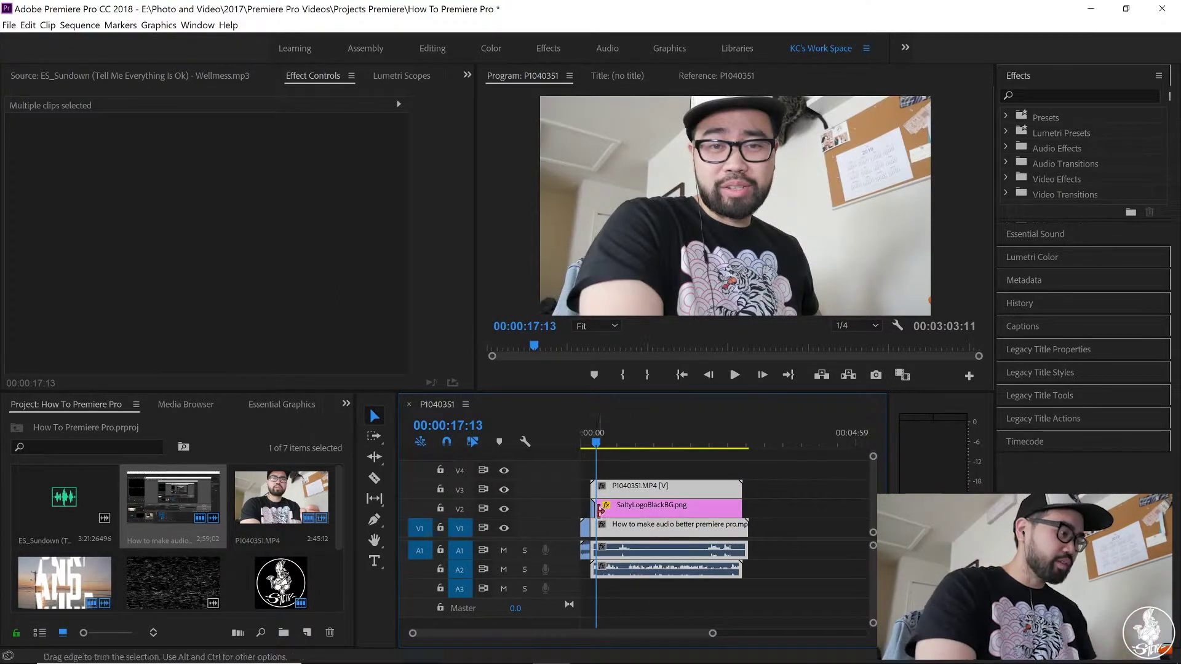
Stack the logo on V3 above the webcam on V2, aligned to its start, playhead stepped back two frames
{"action": "left_click_drag", "start_coordinate": [592, 517], "coordinate": [635, 512]}
{"action": "left_click_drag", "start_coordinate": [589, 459], "coordinate": [616, 493]}
{"action": "left_click", "coordinate": [744, 472]}
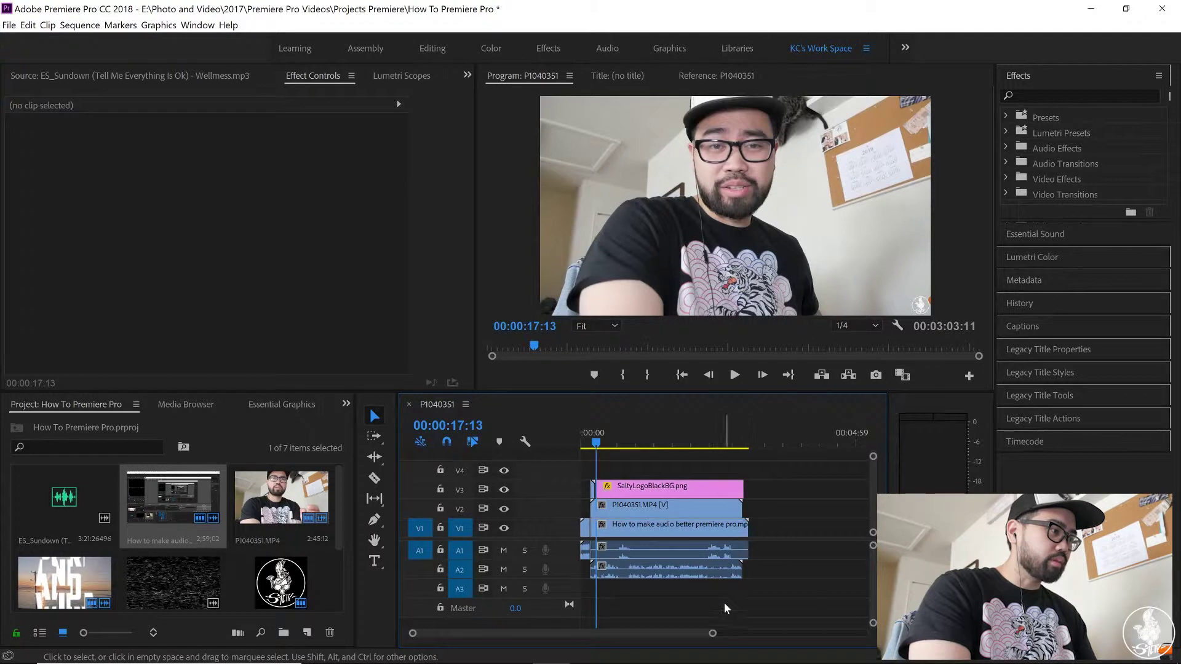
{"action": "left_click_drag", "start_coordinate": [712, 633], "coordinate": [629, 642]}
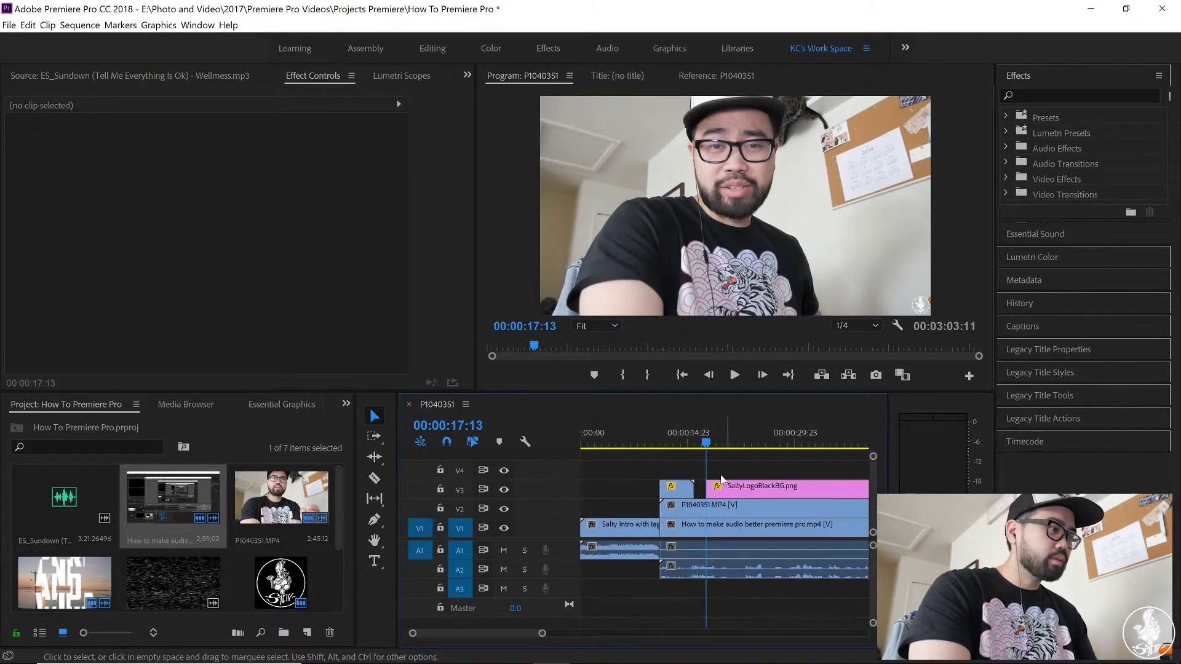
{"action": "left_click_drag", "start_coordinate": [719, 489], "coordinate": [708, 496]}
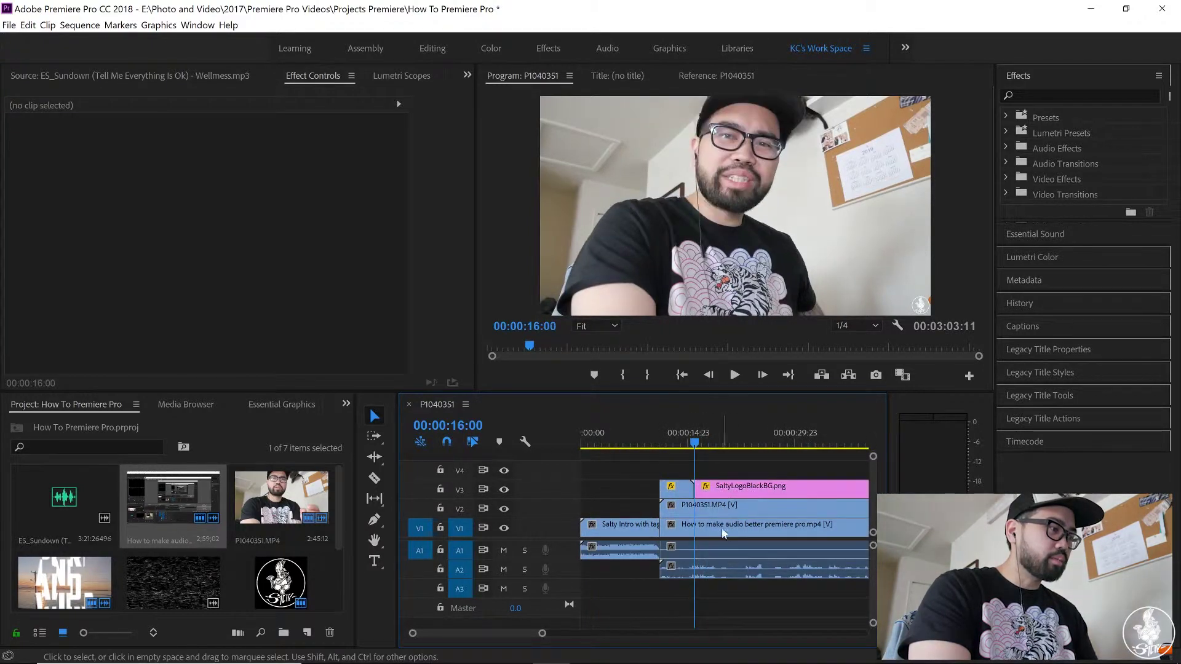
{"action": "left_click", "coordinate": [663, 444]}
{"action": "key", "text": "Left"}
{"action": "key", "text": "Left"}
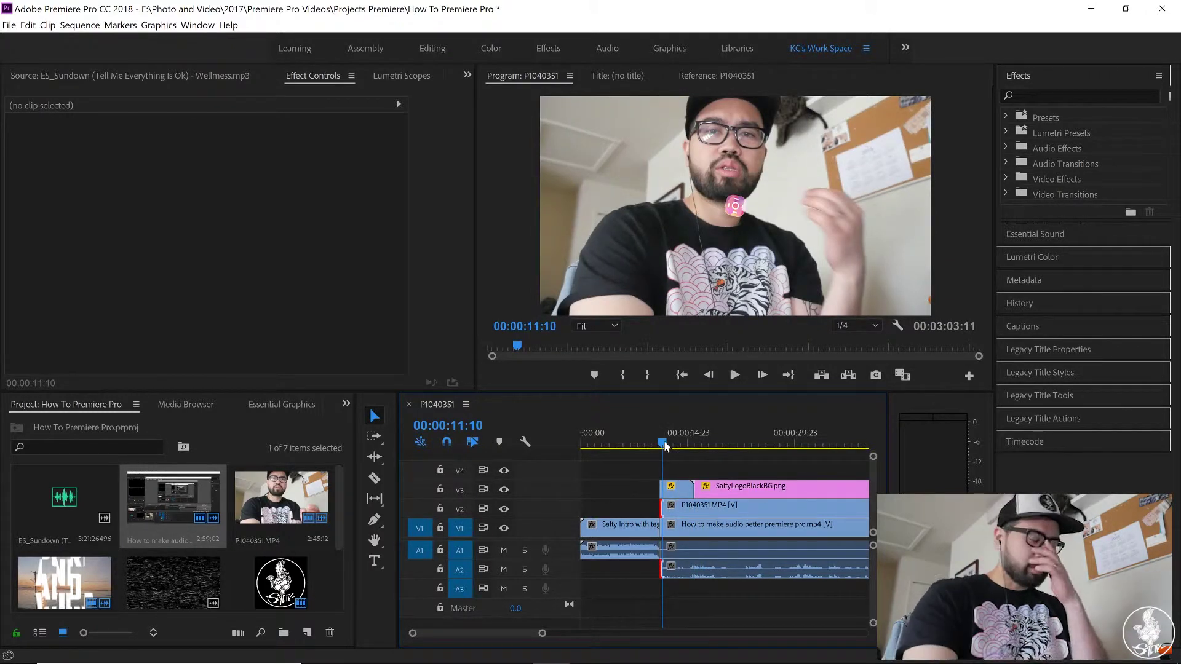
Unlink the main V1 clip, delete its A1 audio, and play back the edit
{"action": "left_click", "coordinate": [741, 529]}
{"action": "right_click", "coordinate": [741, 529]}
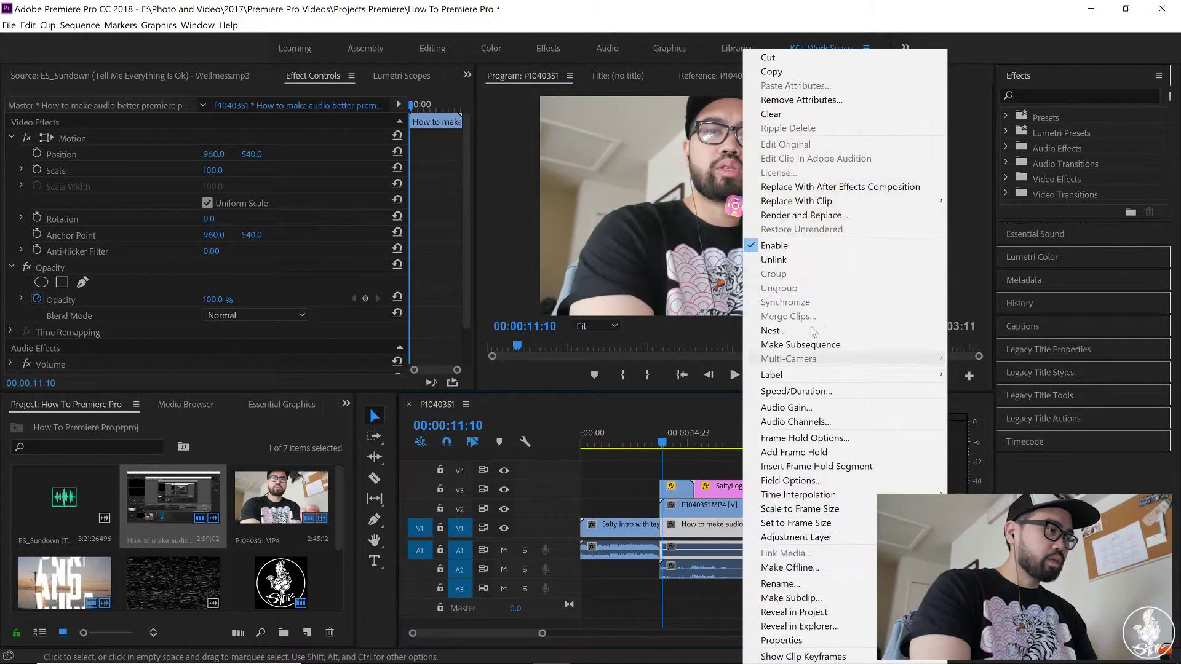
{"action": "left_click", "coordinate": [820, 261]}
{"action": "left_click", "coordinate": [741, 554]}
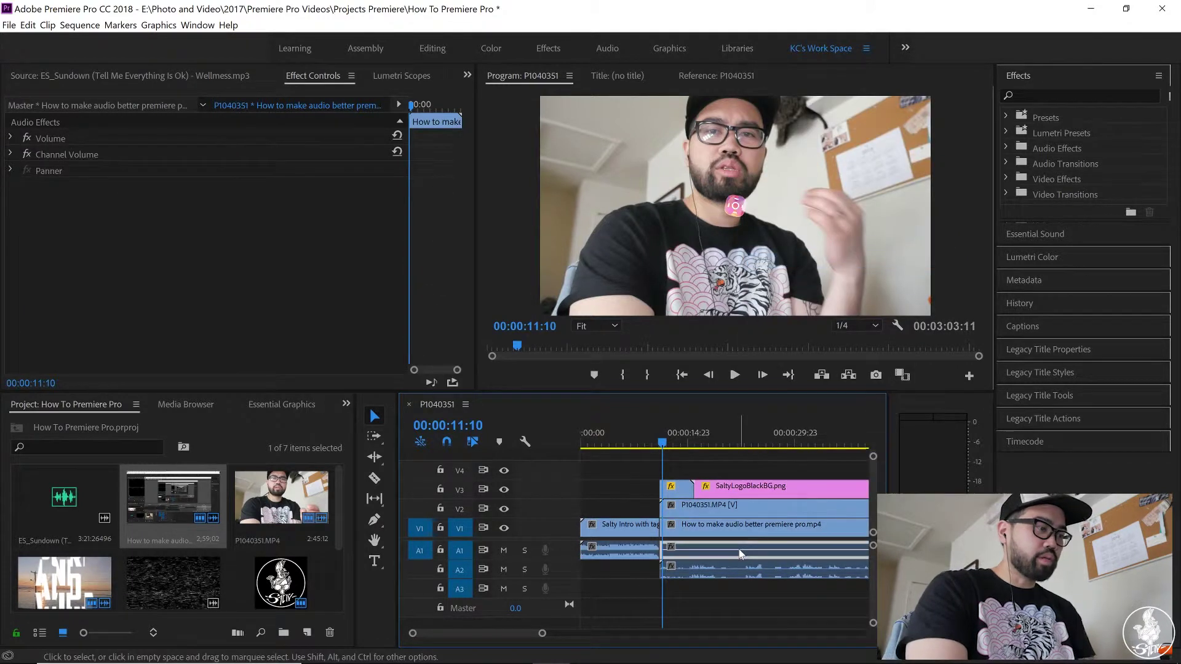
{"action": "key", "text": "Delete"}
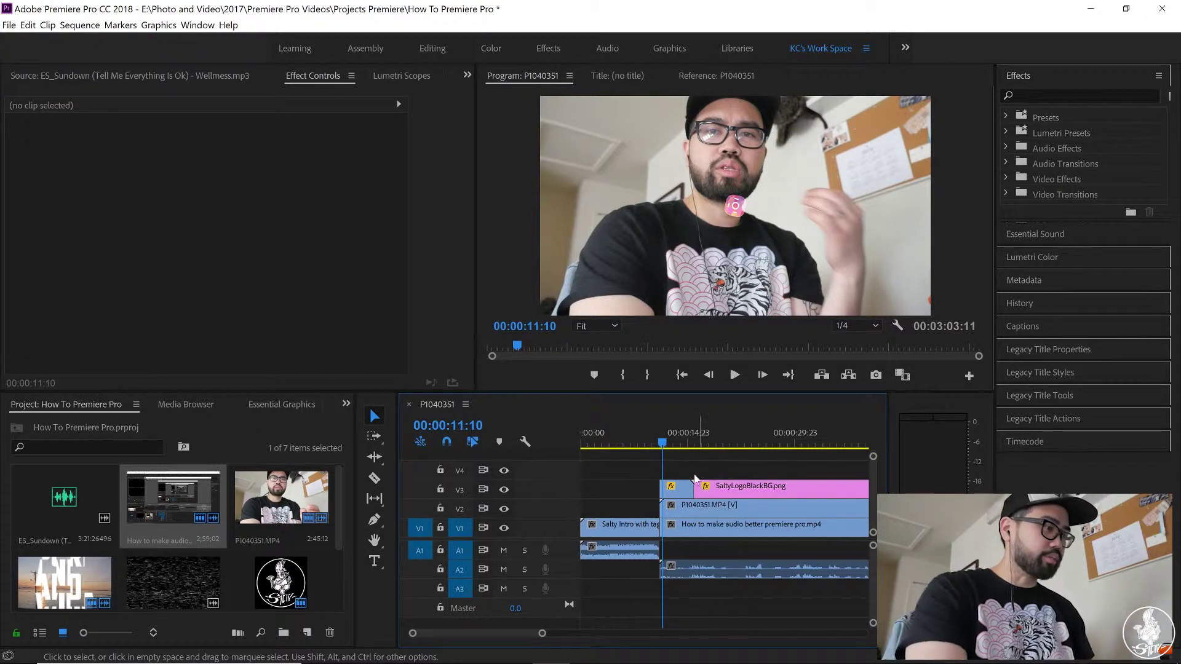
{"action": "key", "text": "space"}
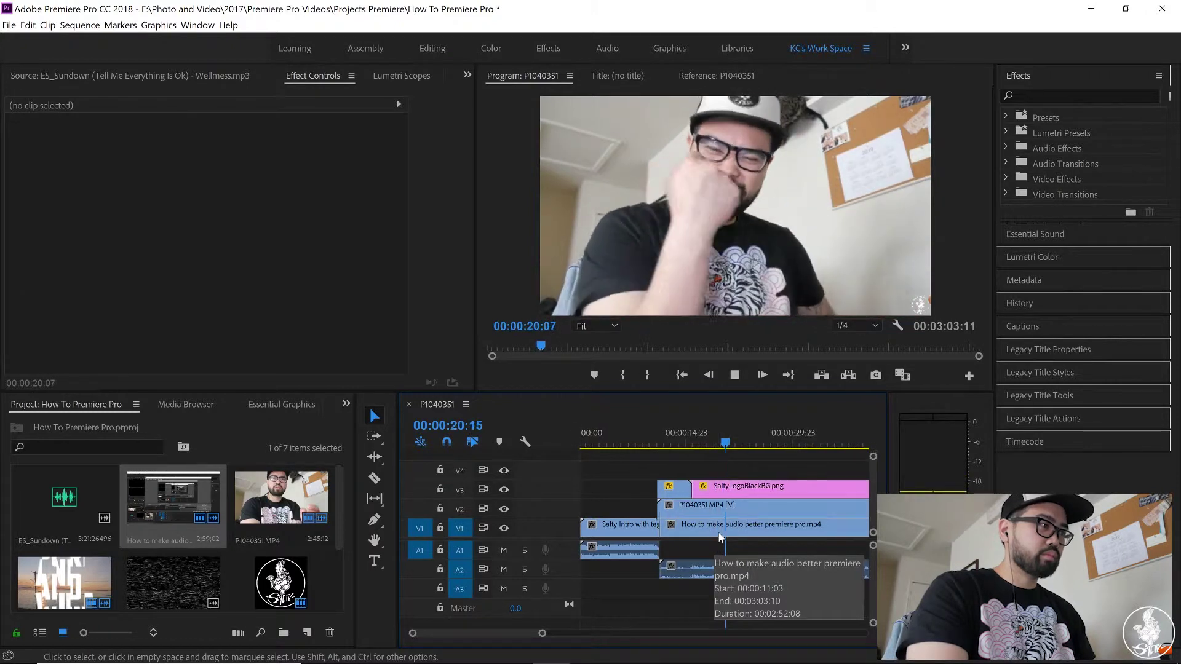
Stop playback and move the playhead to about 00:00:21:13, into the screen recording
{"action": "key", "text": "space"}
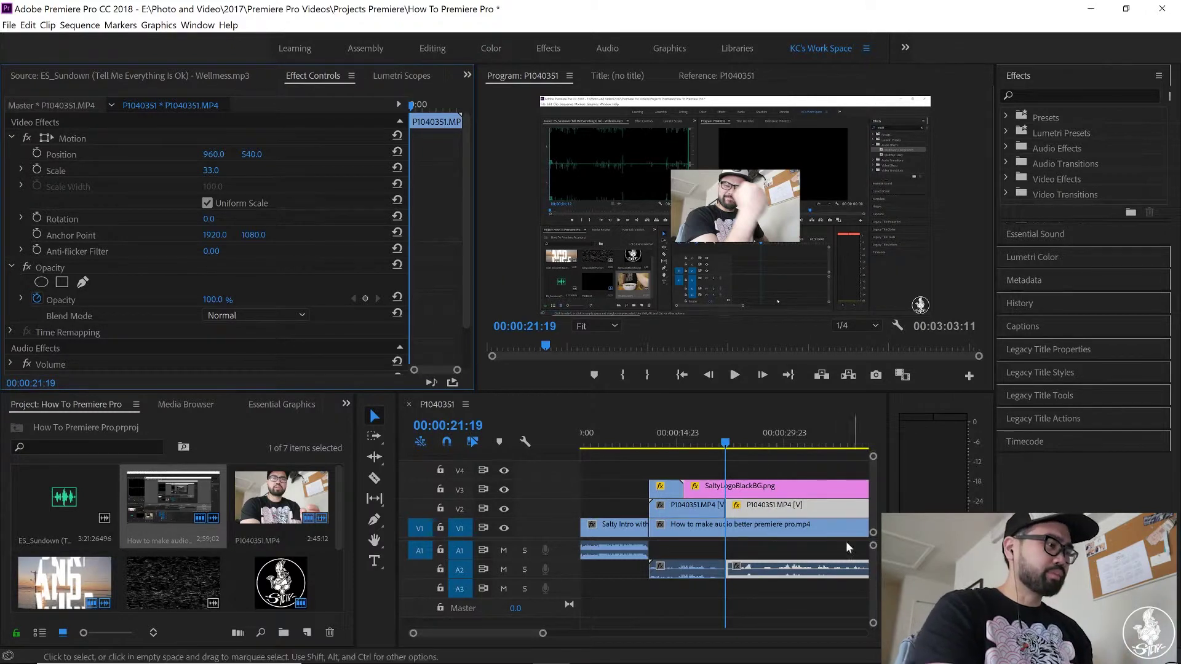
{"action": "left_click", "coordinate": [717, 444]}
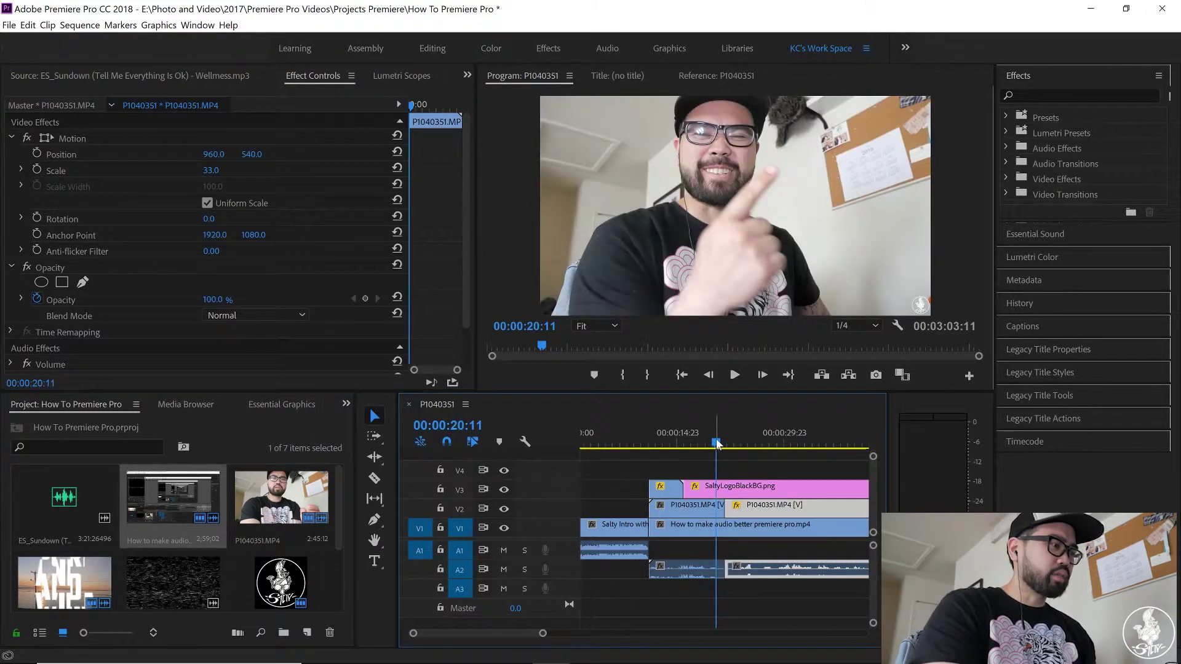
{"action": "left_click", "coordinate": [724, 444]}
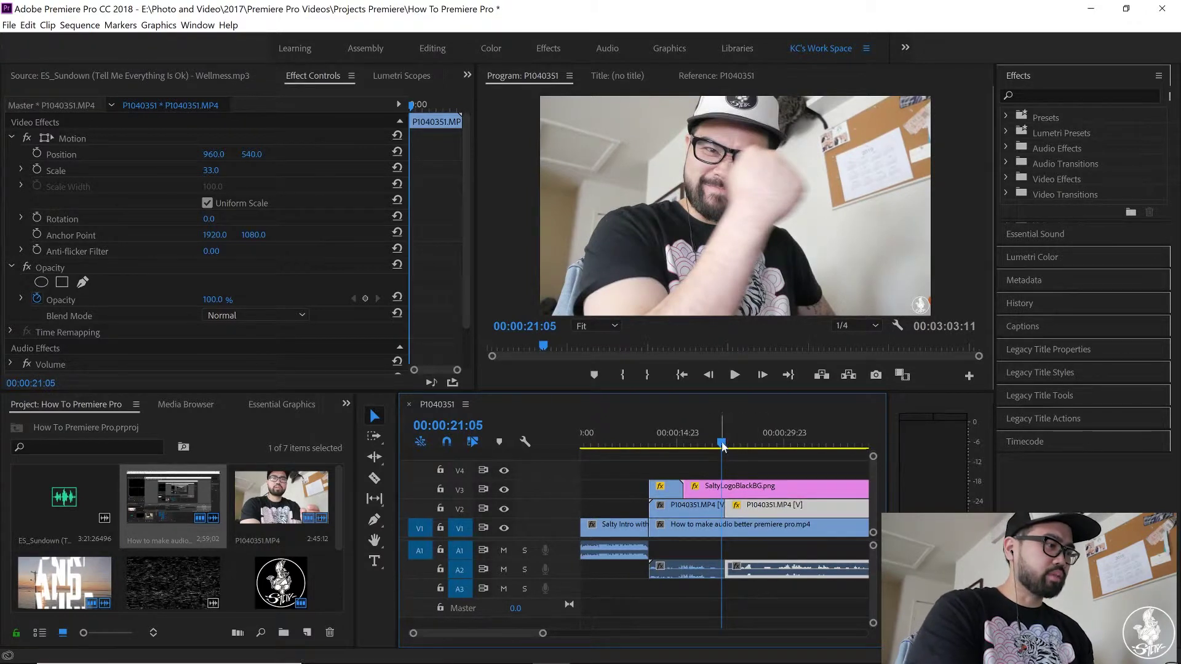
{"action": "left_click_drag", "start_coordinate": [723, 444], "coordinate": [726, 444]}
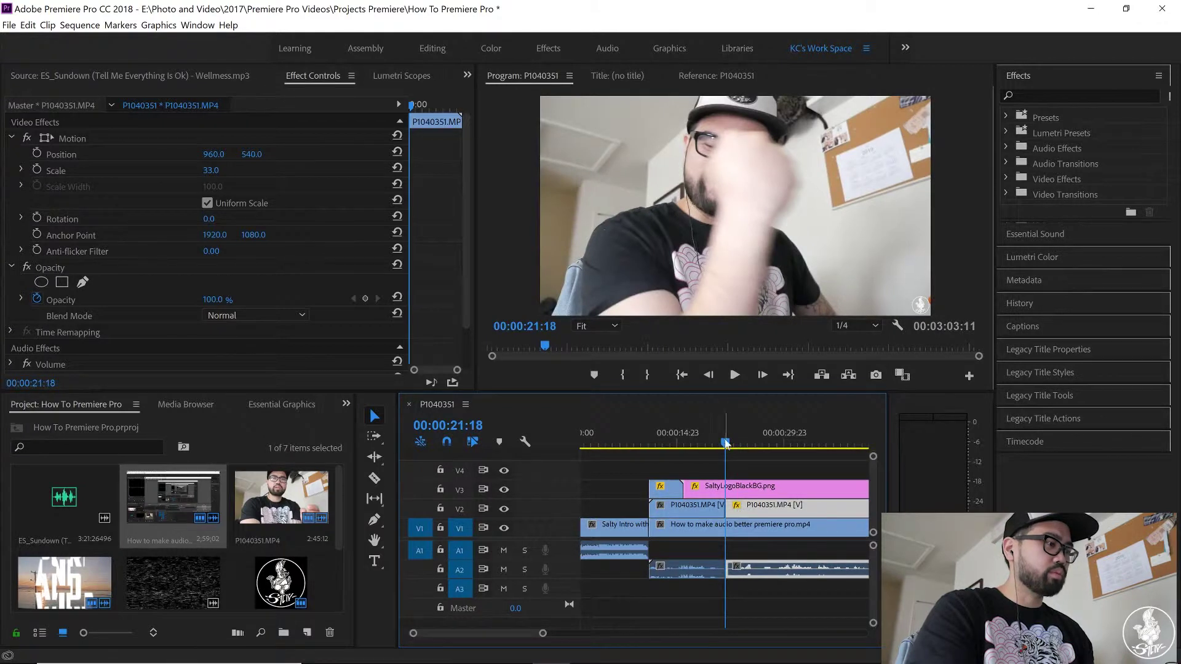
{"action": "left_click_drag", "start_coordinate": [727, 444], "coordinate": [730, 444]}
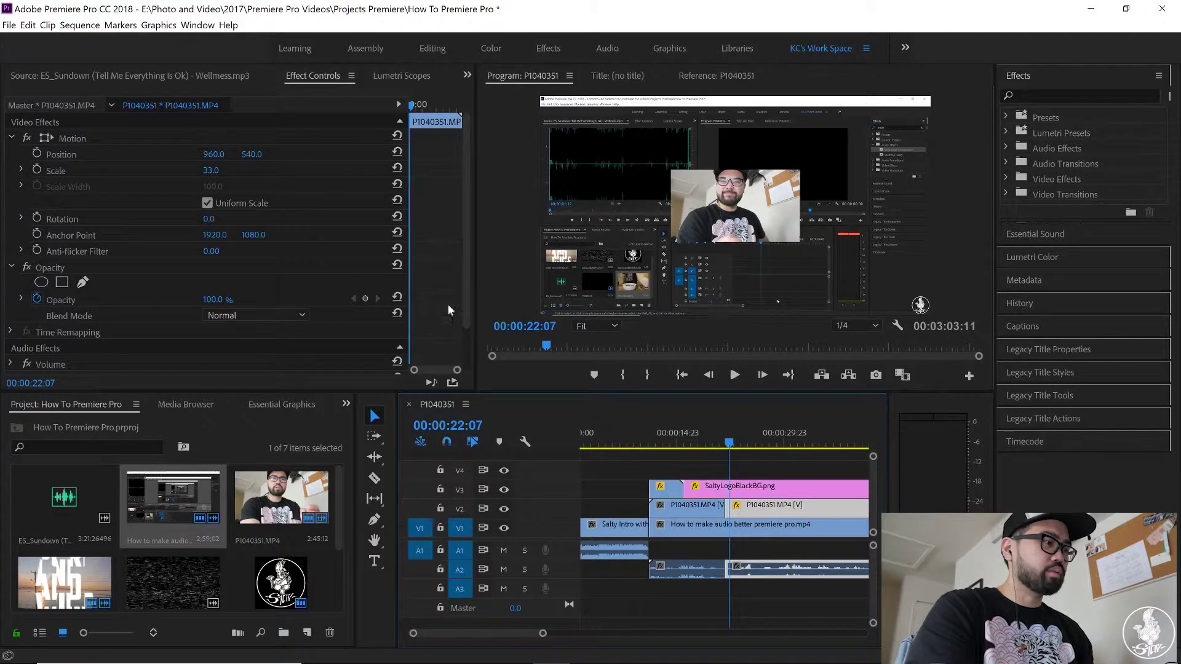
Make the webcam a Scale 25 inset at about 1678, 951 bottom-right, then save and replay
{"action": "left_click_drag", "start_coordinate": [210, 158], "coordinate": [235, 206]}
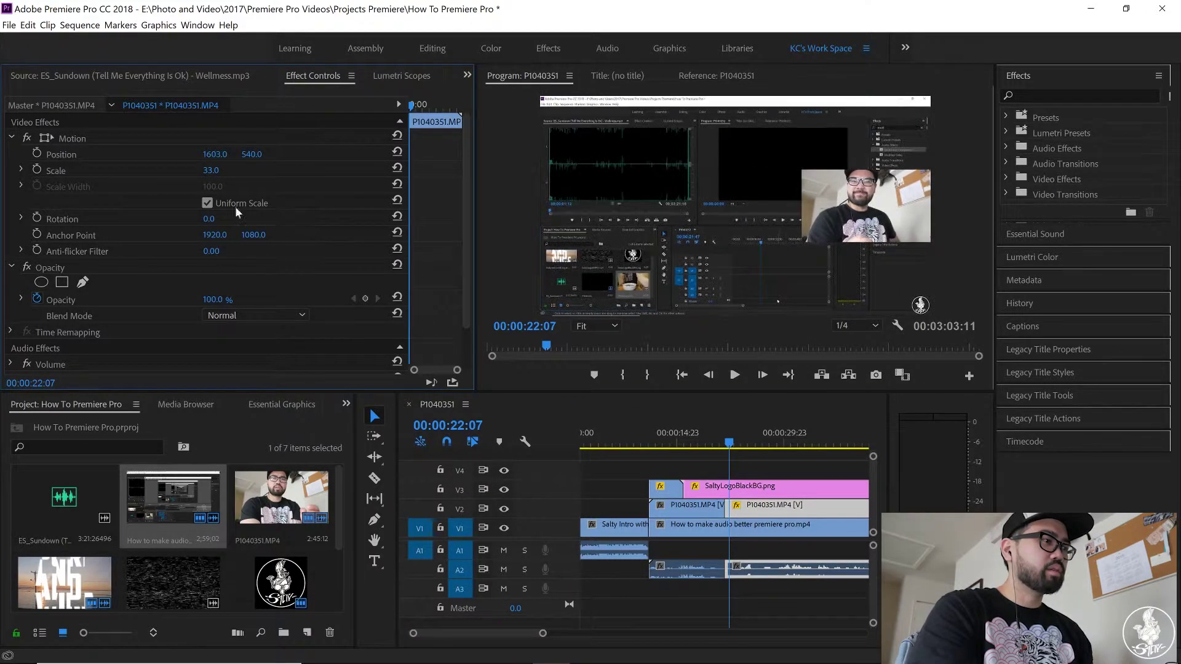
{"action": "left_click_drag", "start_coordinate": [246, 156], "coordinate": [315, 157]}
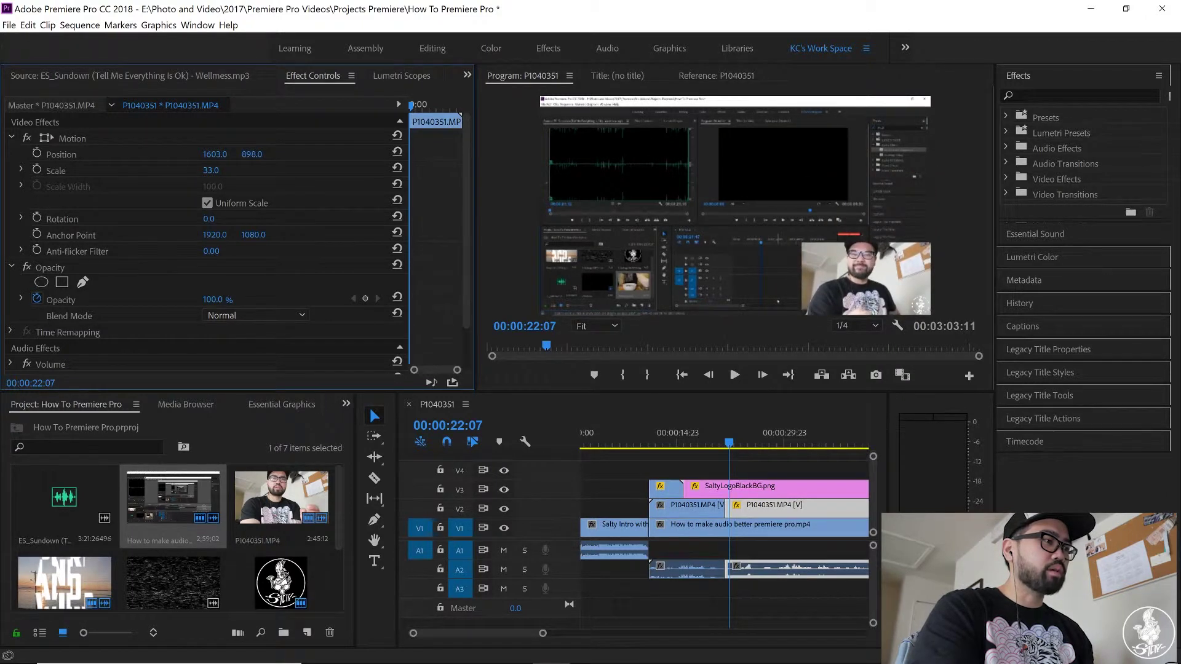
{"action": "left_click_drag", "start_coordinate": [211, 171], "coordinate": [207, 171]}
{"action": "left_click", "coordinate": [221, 166]}
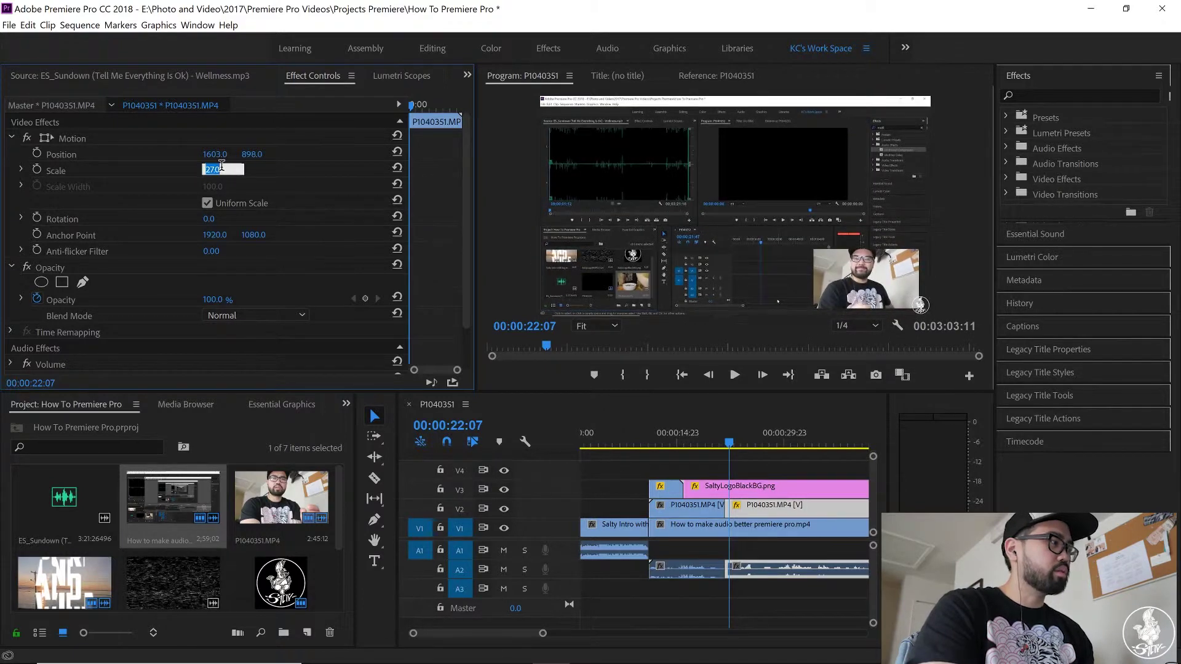
{"action": "key", "text": "Return"}
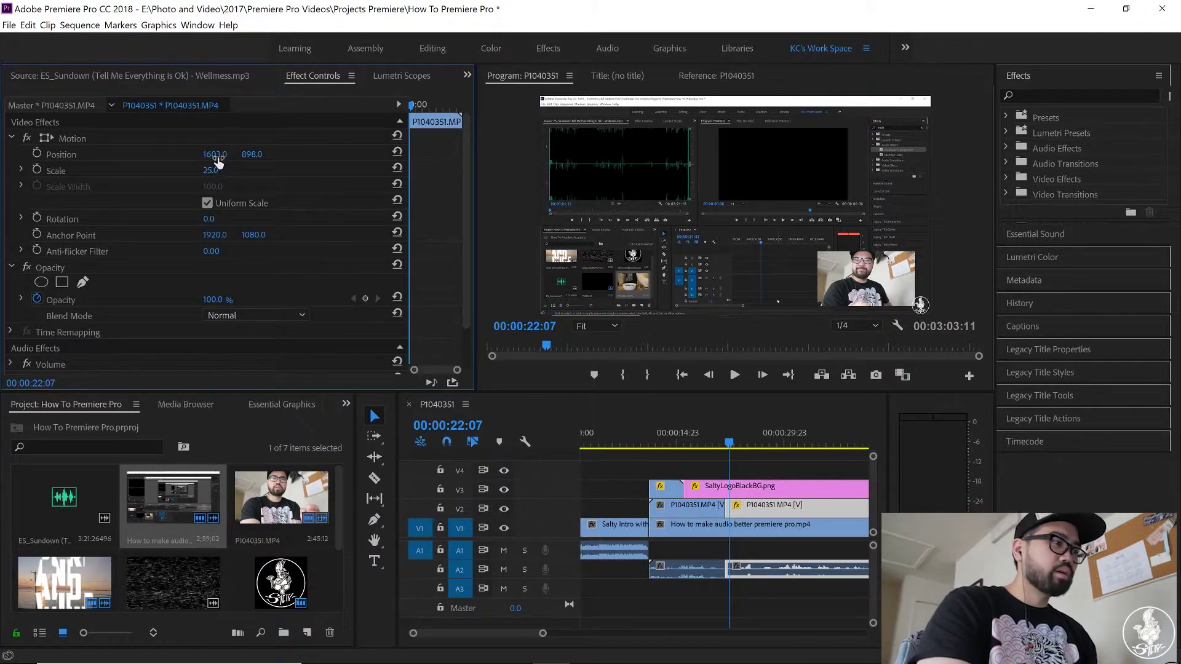
{"action": "left_click_drag", "start_coordinate": [210, 157], "coordinate": [258, 167]}
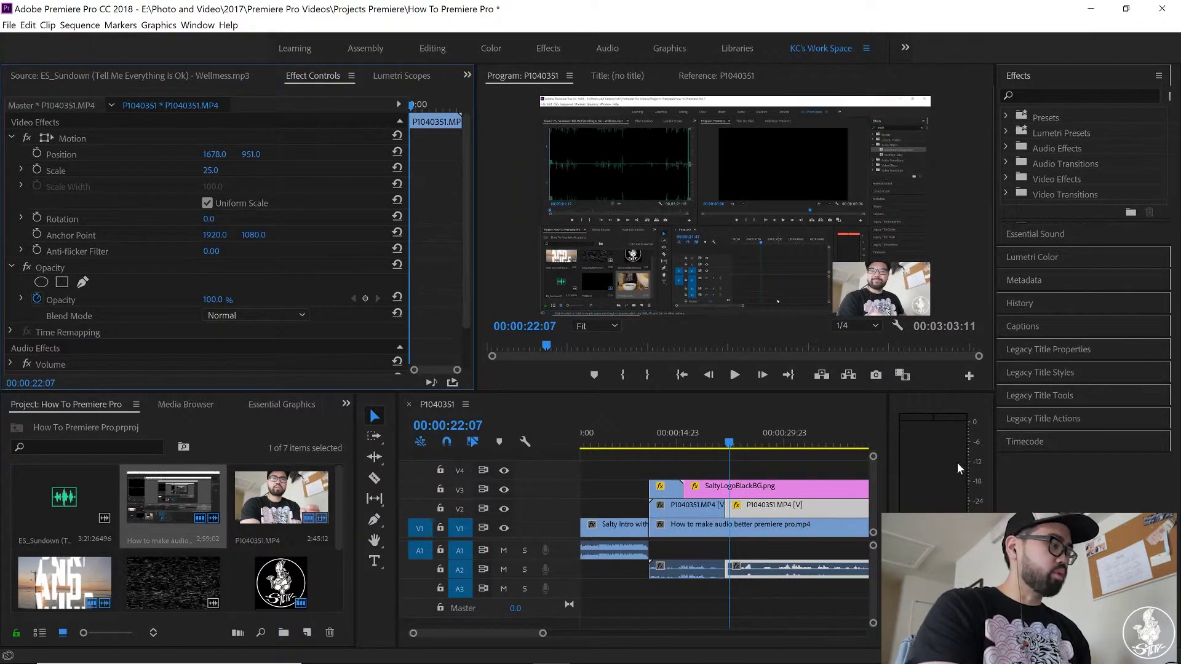
{"action": "key", "text": "ctrl+s"}
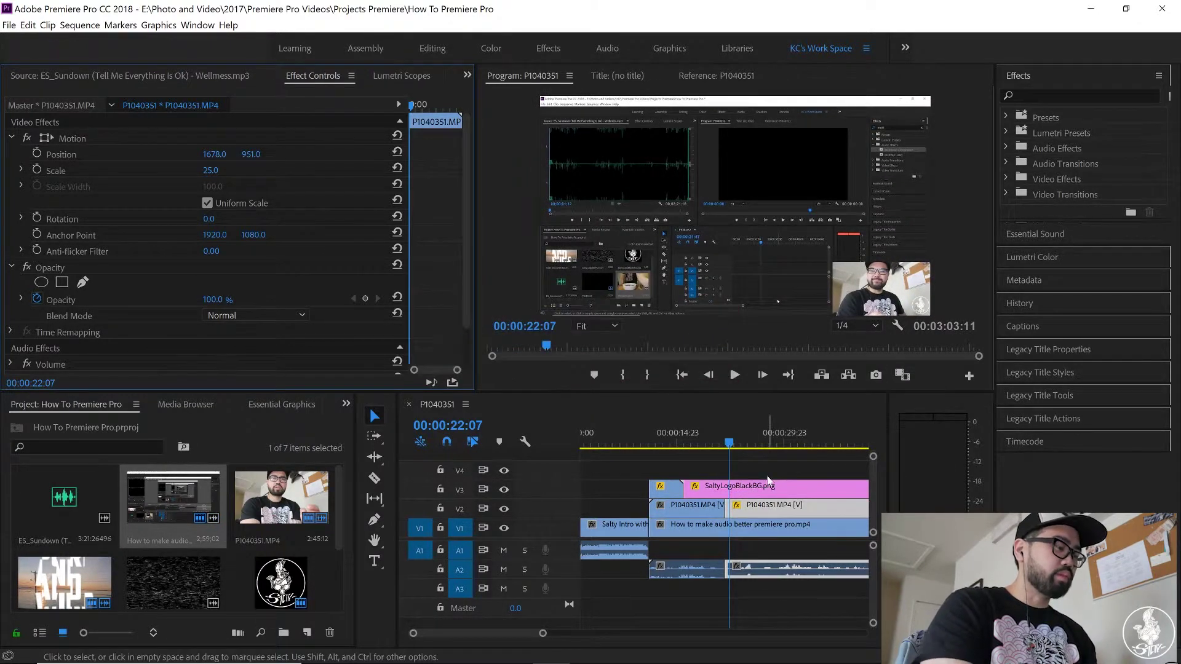
{"action": "key", "text": "space"}
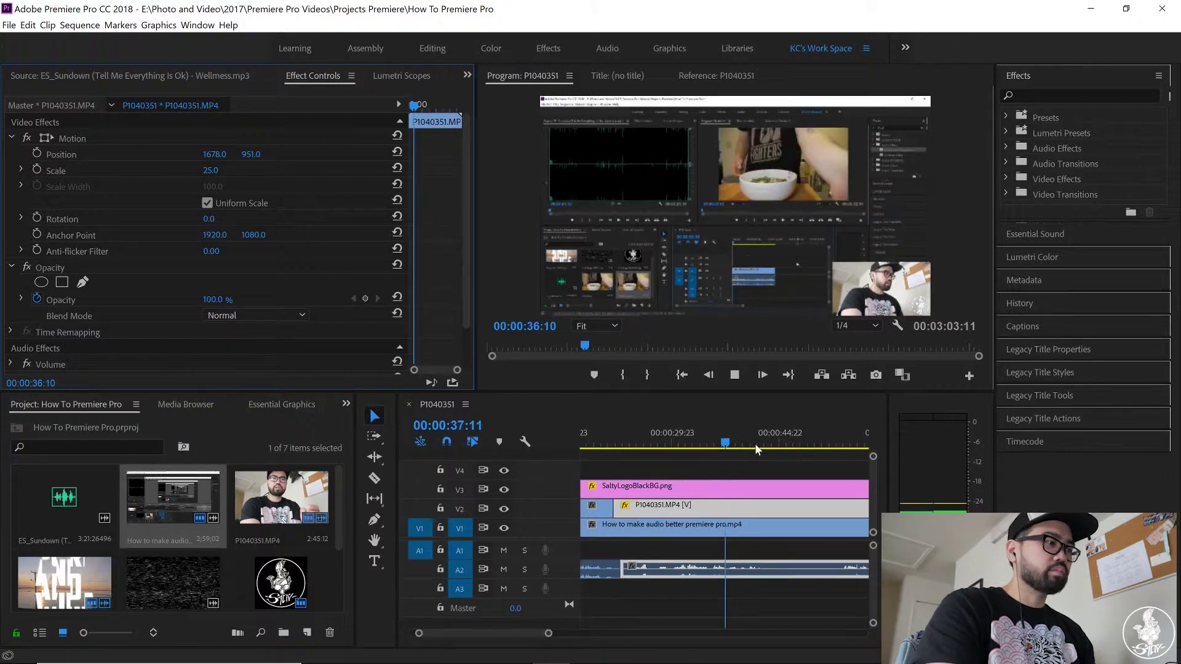
Stop playback and zoom the timeline out to see the whole sequence
{"action": "key", "text": "space"}
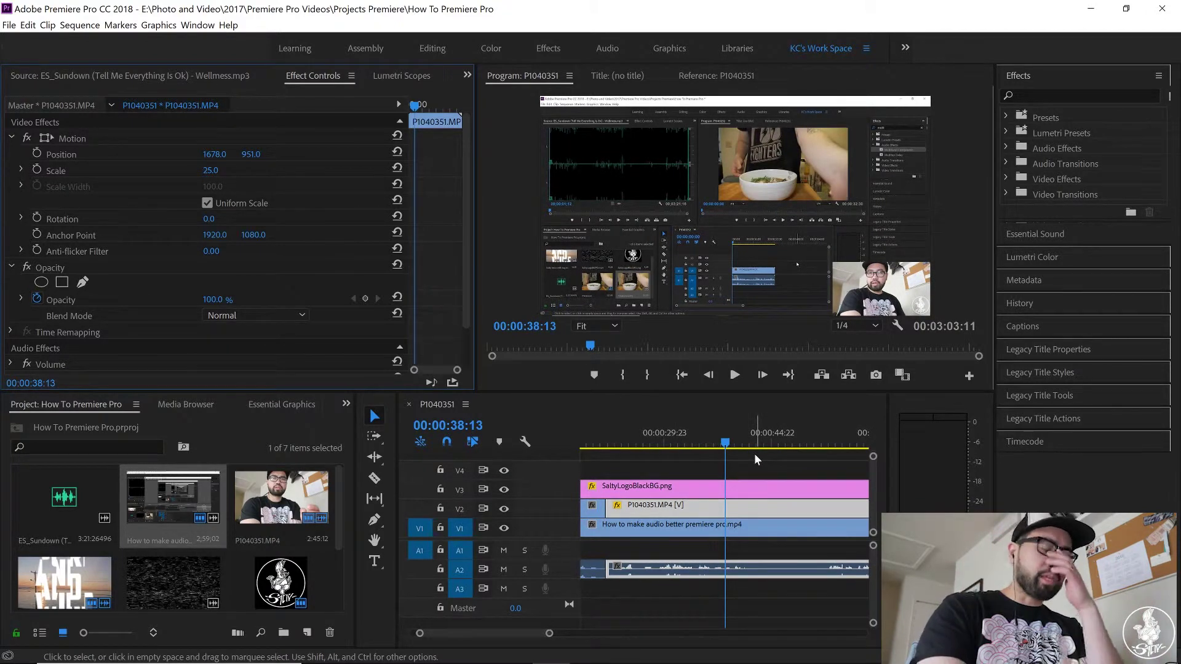
{"action": "left_click_drag", "start_coordinate": [549, 634], "coordinate": [695, 627]}
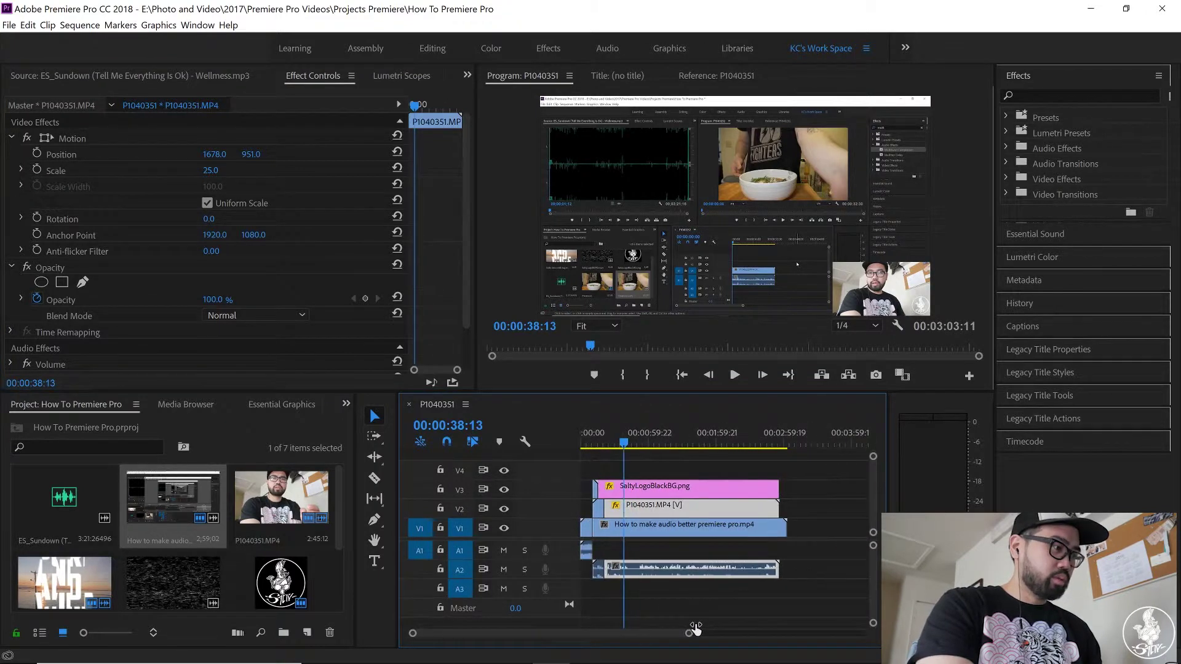
Razor the main V1 clip just before its end and delete the leftover tail
{"action": "left_click", "coordinate": [775, 529]}
{"action": "key", "text": "c"}
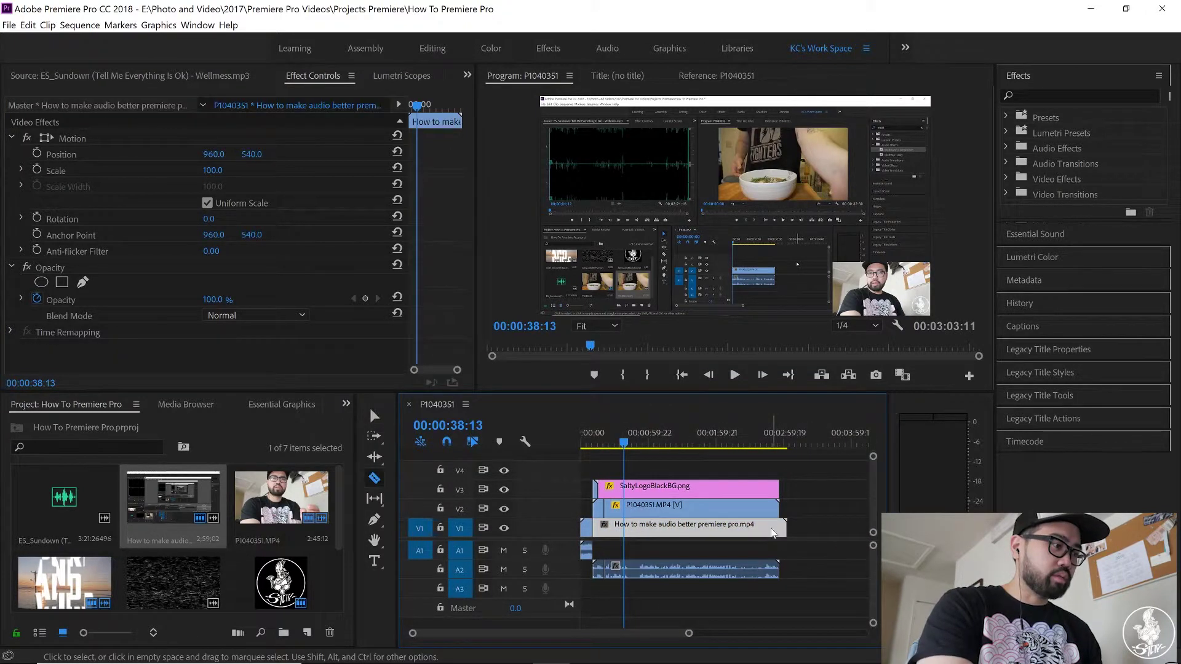
{"action": "left_click", "coordinate": [783, 529]}
{"action": "key", "text": "v"}
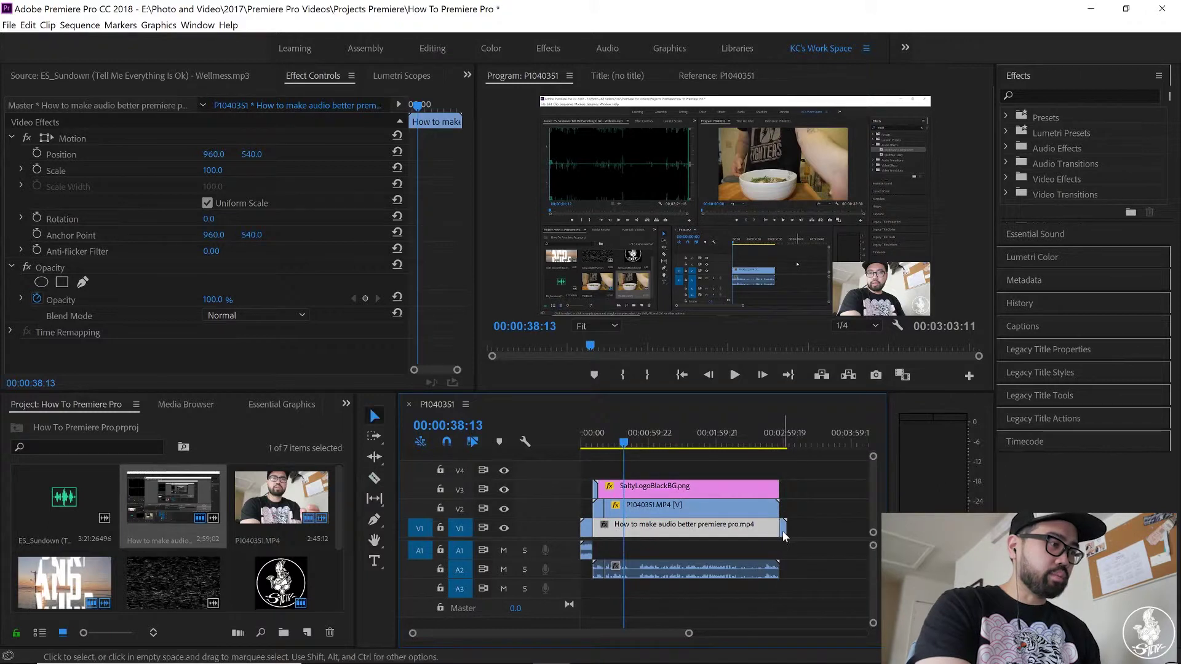
{"action": "left_click", "coordinate": [782, 530]}
{"action": "key", "text": "Delete"}
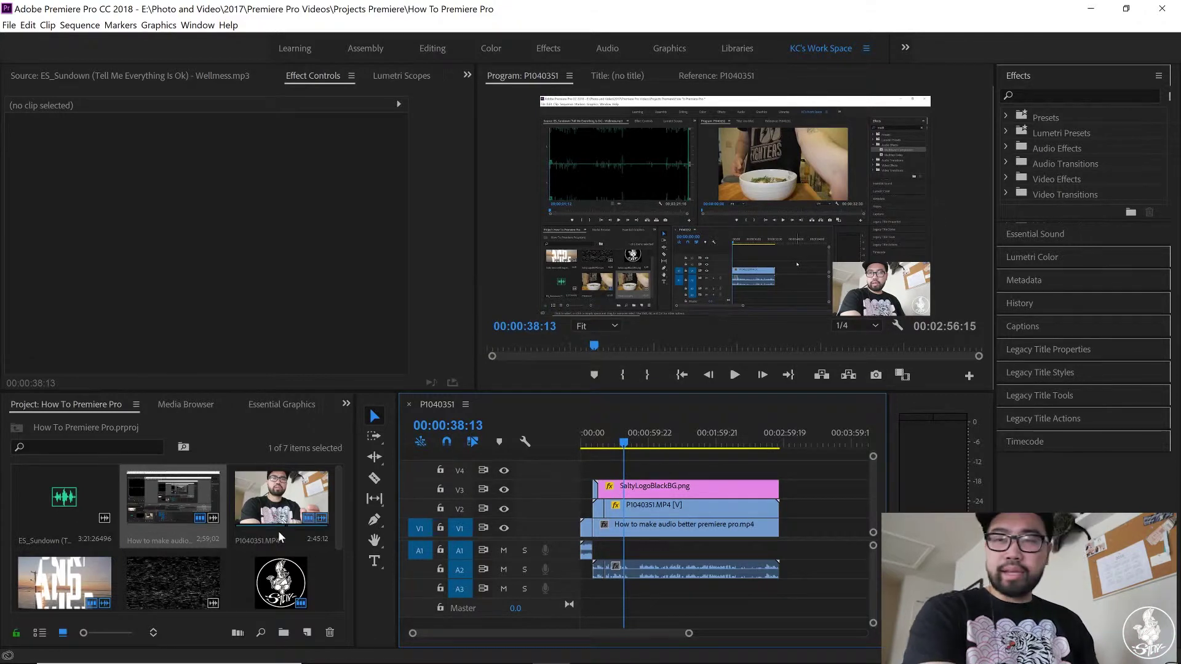
Append SaltyLogoBGPD.mp4 to the end of the sequence and save the project
{"action": "scroll", "coordinate": [215, 555], "scroll_direction": "down", "scroll_amount": 2}
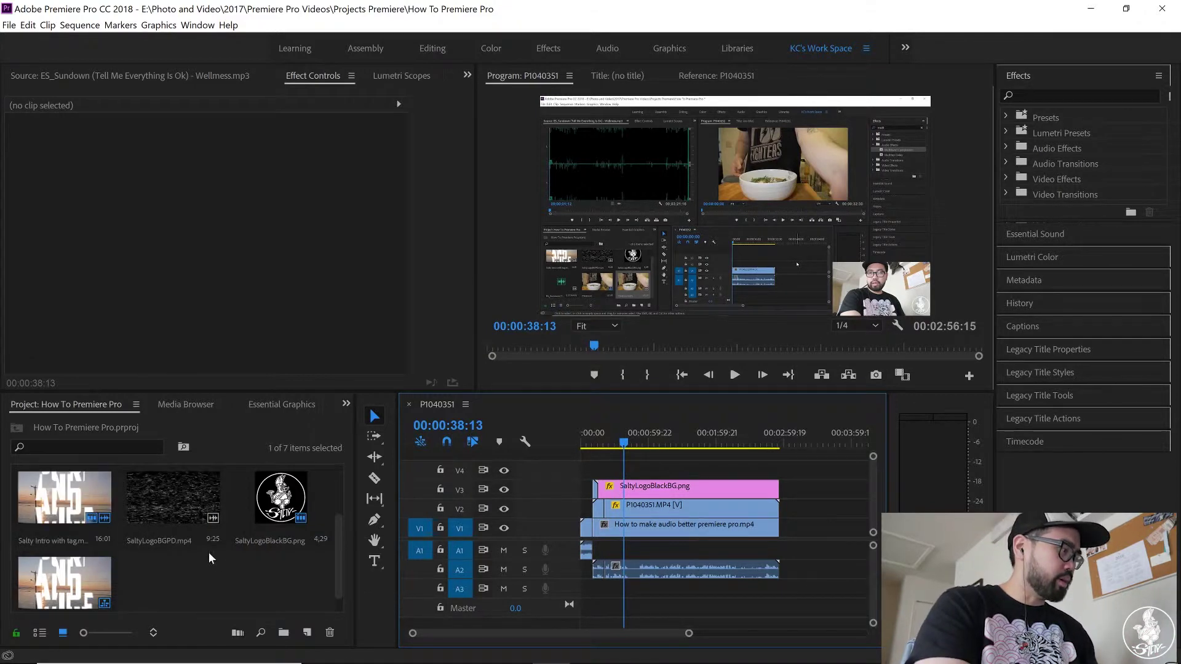
{"action": "left_click", "coordinate": [170, 501]}
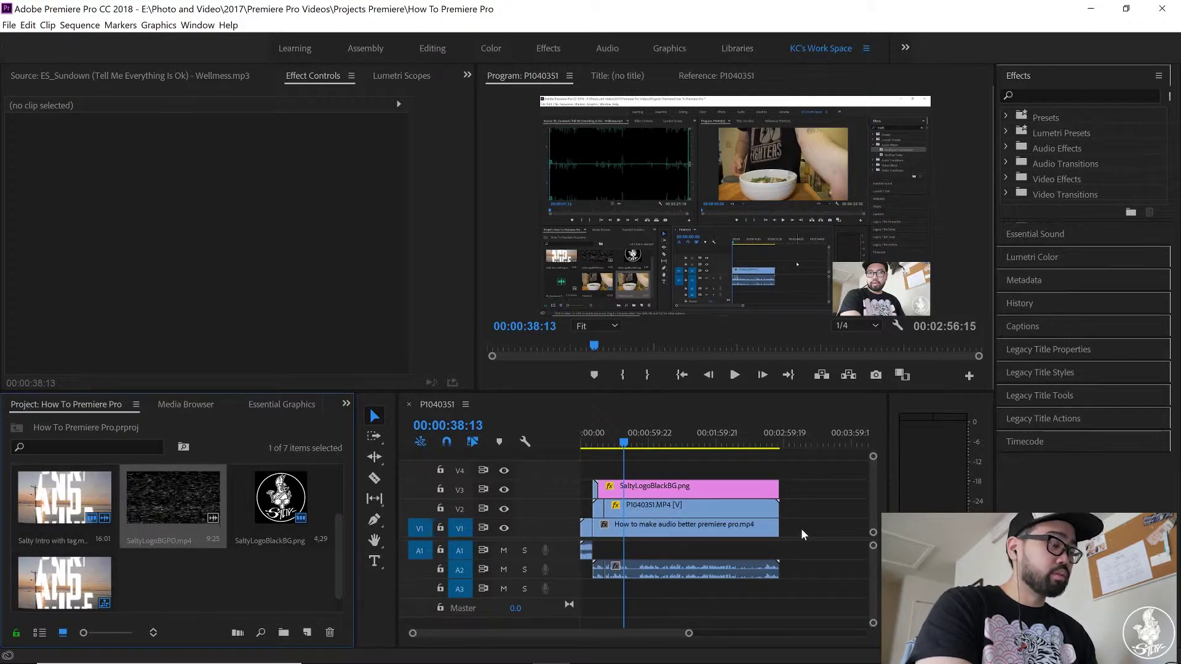
{"action": "left_click_drag", "start_coordinate": [732, 492], "coordinate": [786, 528]}
{"action": "key", "text": "ctrl+s"}
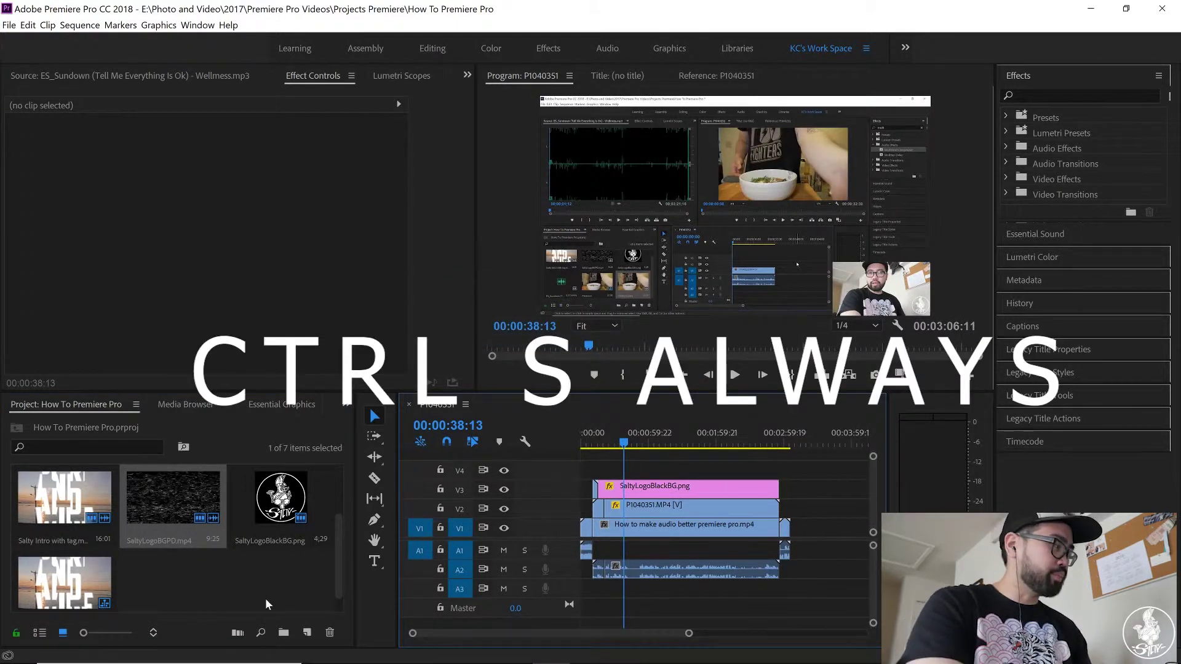
{"action": "left_click", "coordinate": [238, 577]}
{"action": "scroll", "coordinate": [238, 575], "scroll_direction": "up", "scroll_amount": 2}
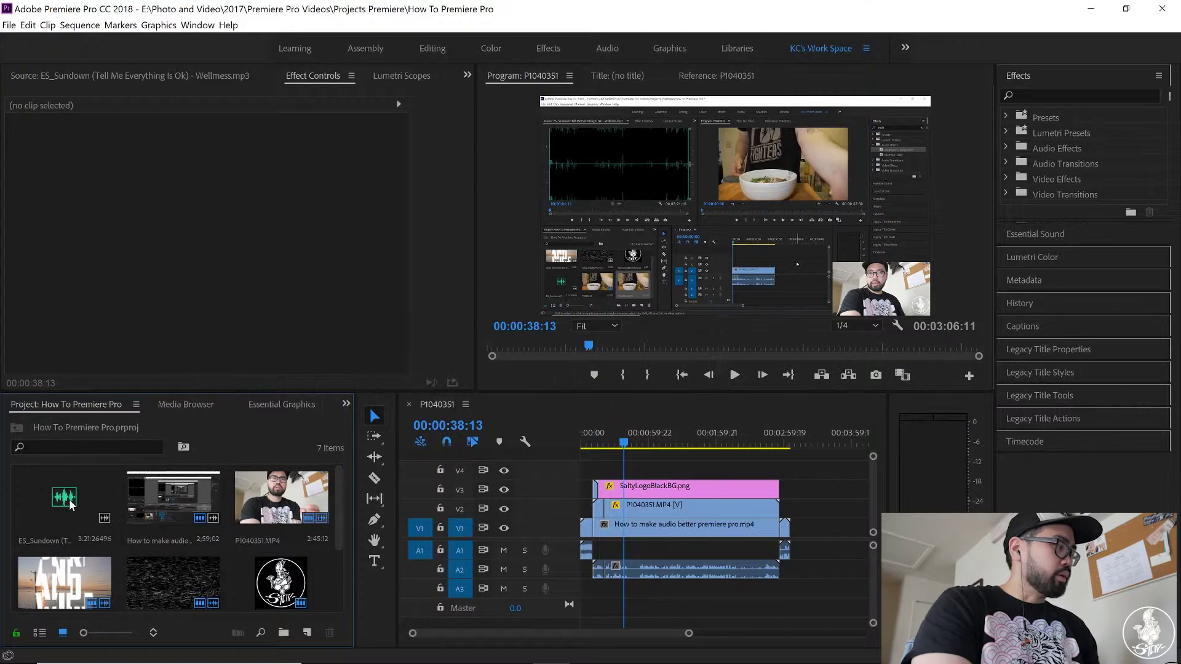
Add the ES_Sundown music to track A3 and select it
{"action": "left_click_drag", "start_coordinate": [54, 498], "coordinate": [596, 589]}
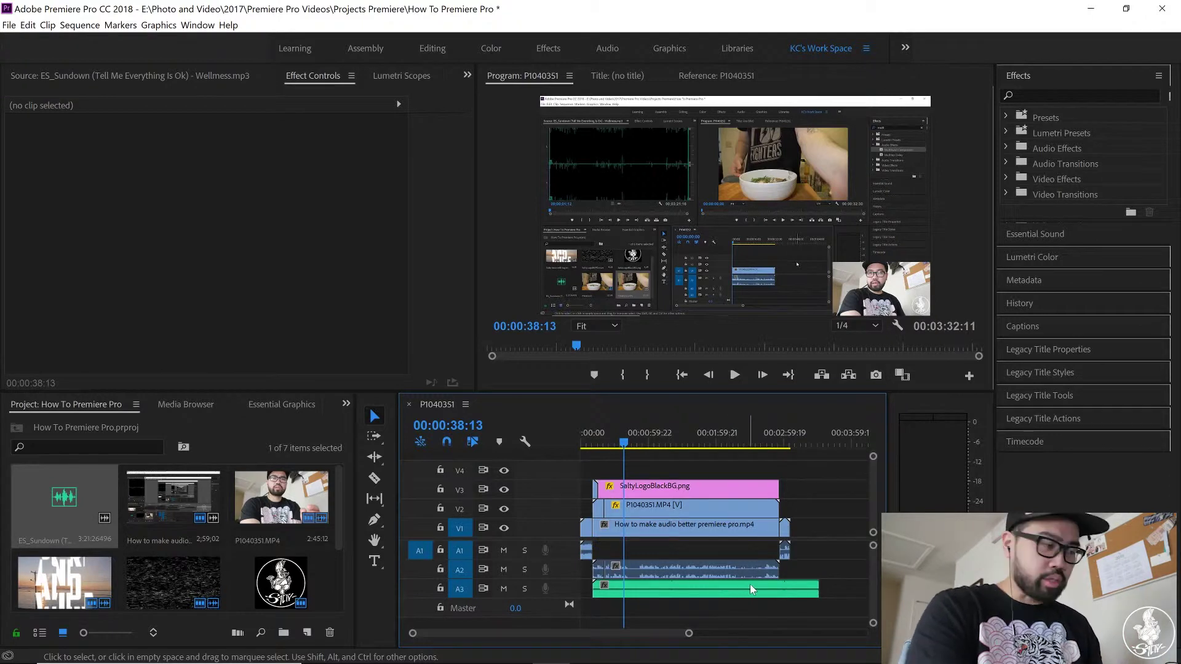
{"action": "left_click", "coordinate": [769, 590]}
{"action": "left_click", "coordinate": [1025, 79]}
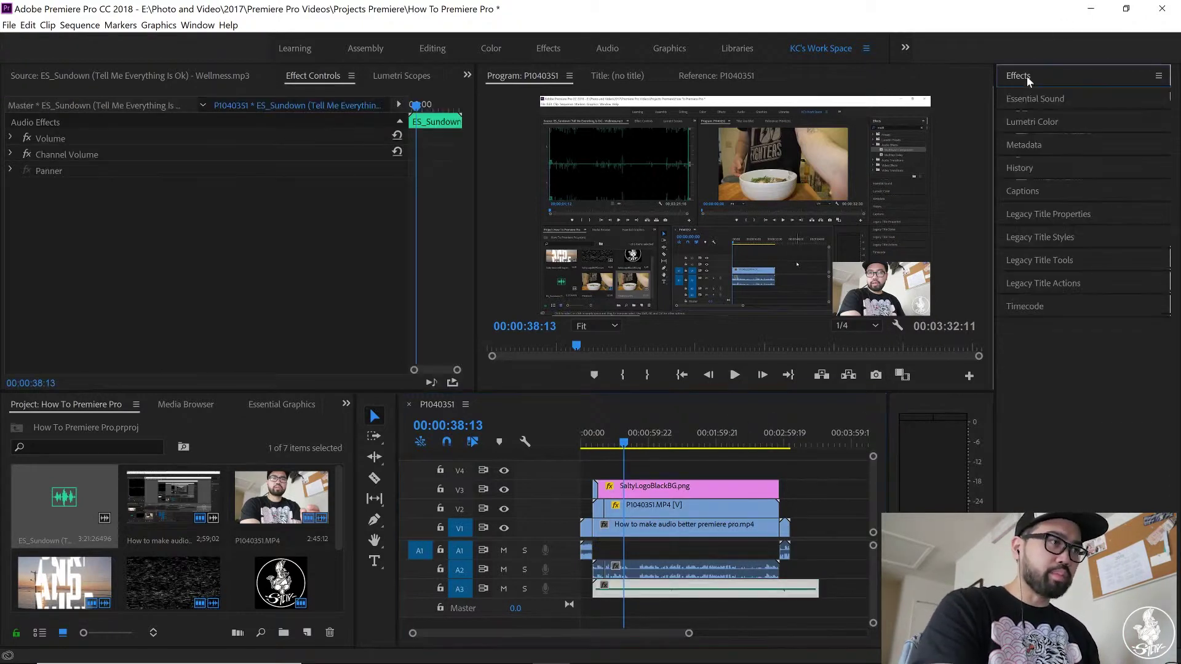
Enlarge the Audio 3 track and preview the sequence from about 12 seconds
{"action": "left_click_drag", "start_coordinate": [611, 449], "coordinate": [594, 449]}
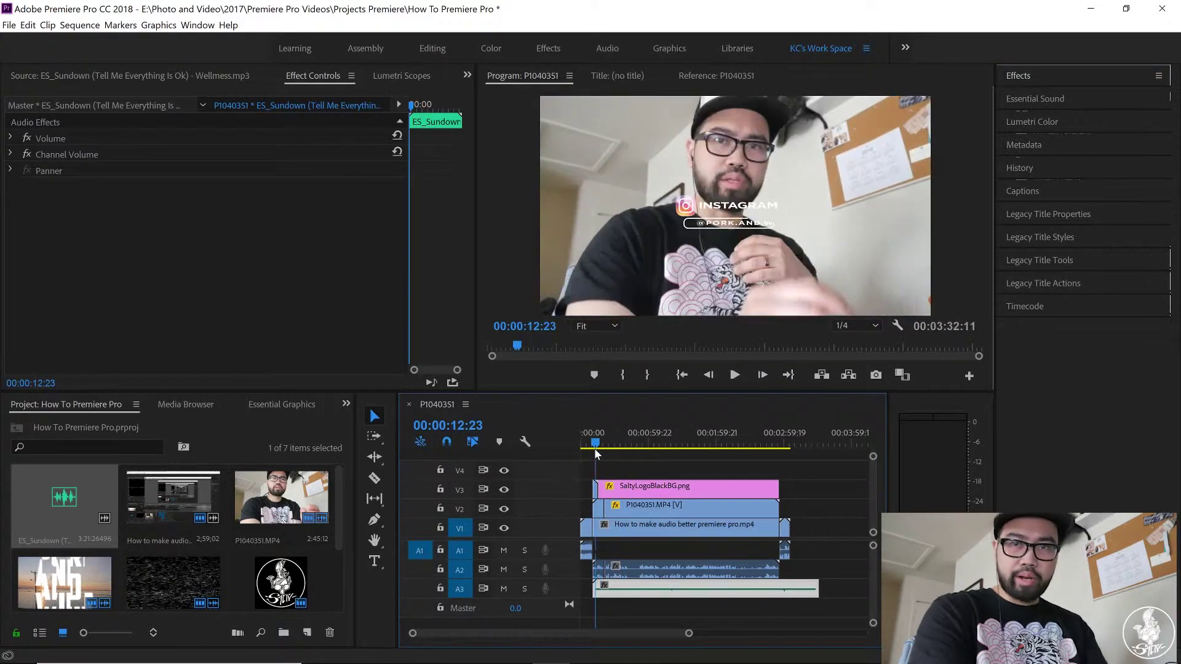
{"action": "left_click_drag", "start_coordinate": [565, 597], "coordinate": [565, 618]}
{"action": "key", "text": "space"}
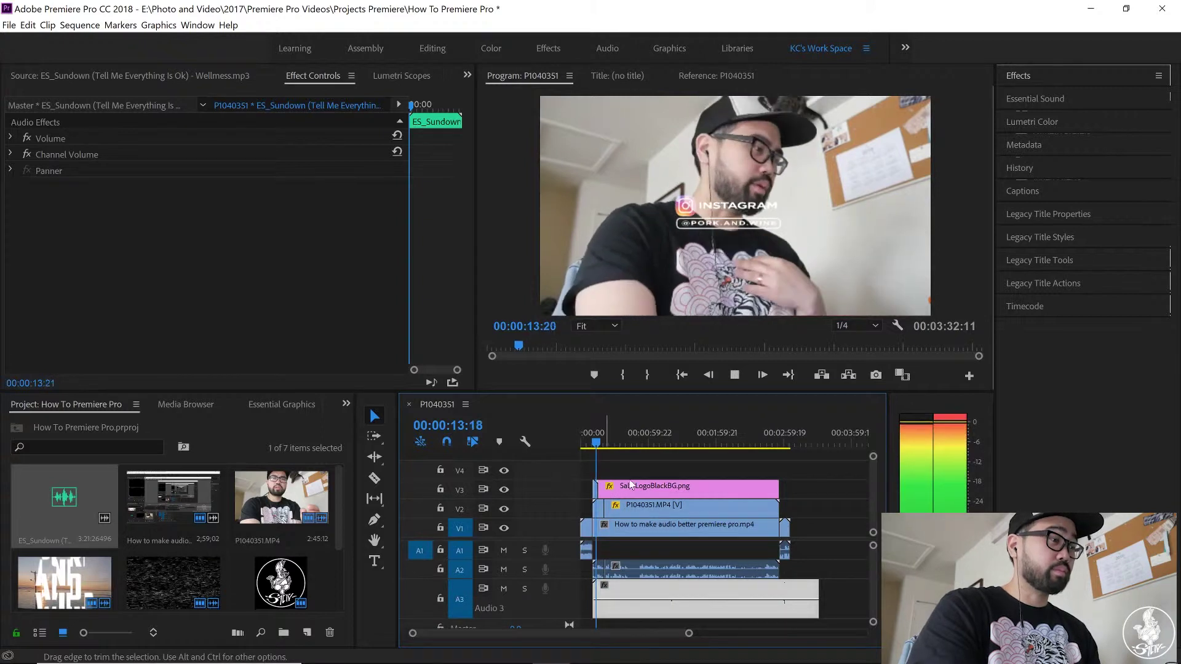
{"action": "key", "text": "space"}
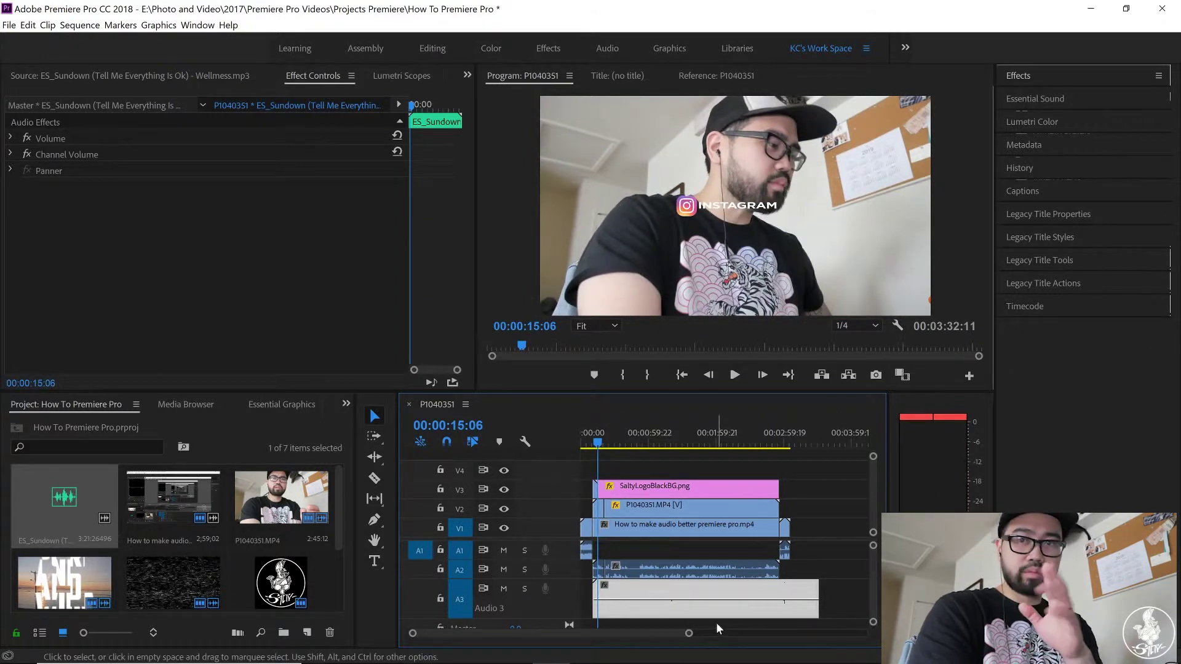
{"action": "left_click", "coordinate": [1050, 98]}
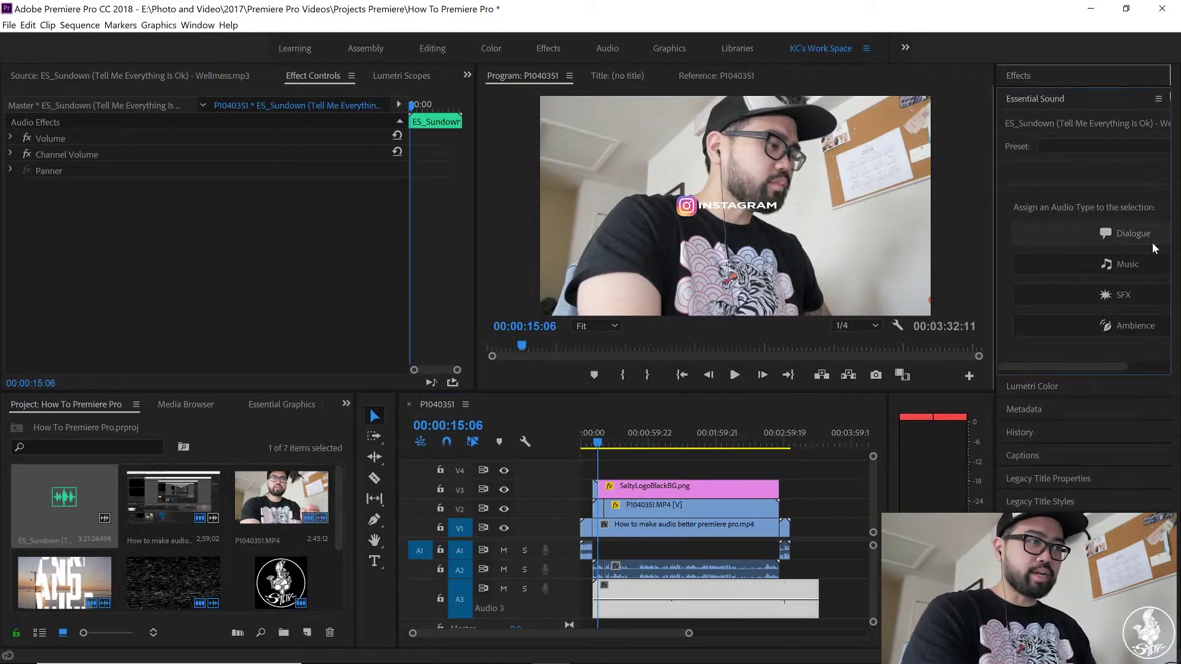
Tag ES_Sundown as Music, apply Smooth Vocal Ducking, and lower its clip volume level
{"action": "left_click", "coordinate": [1142, 266]}
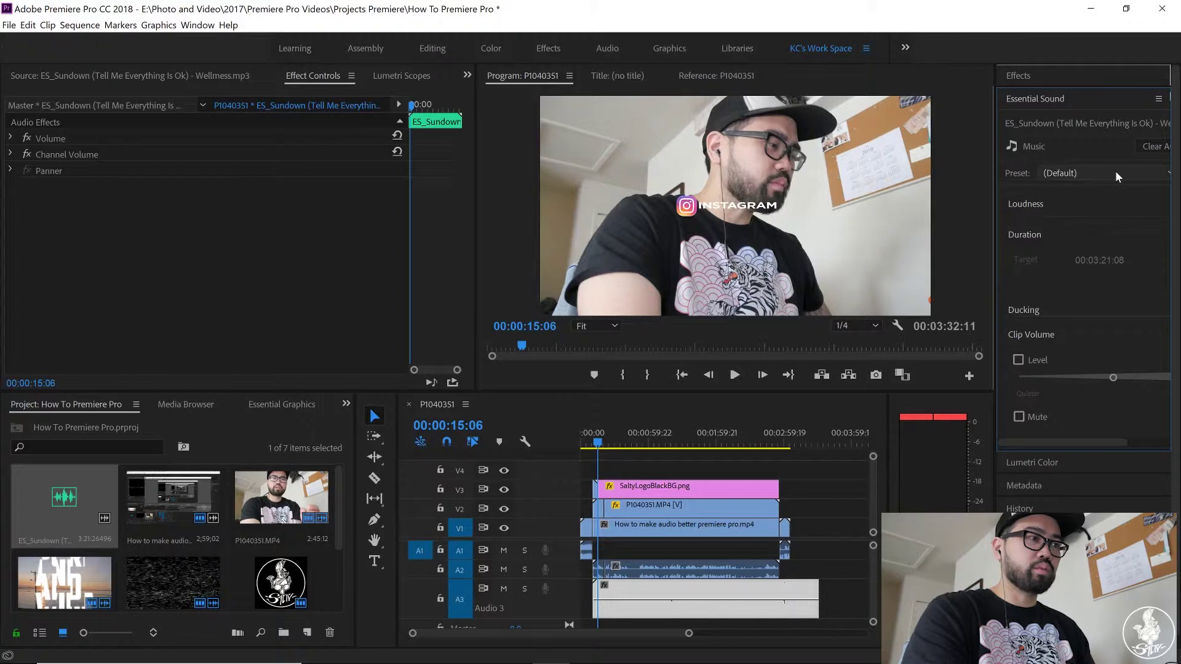
{"action": "left_click", "coordinate": [1118, 174]}
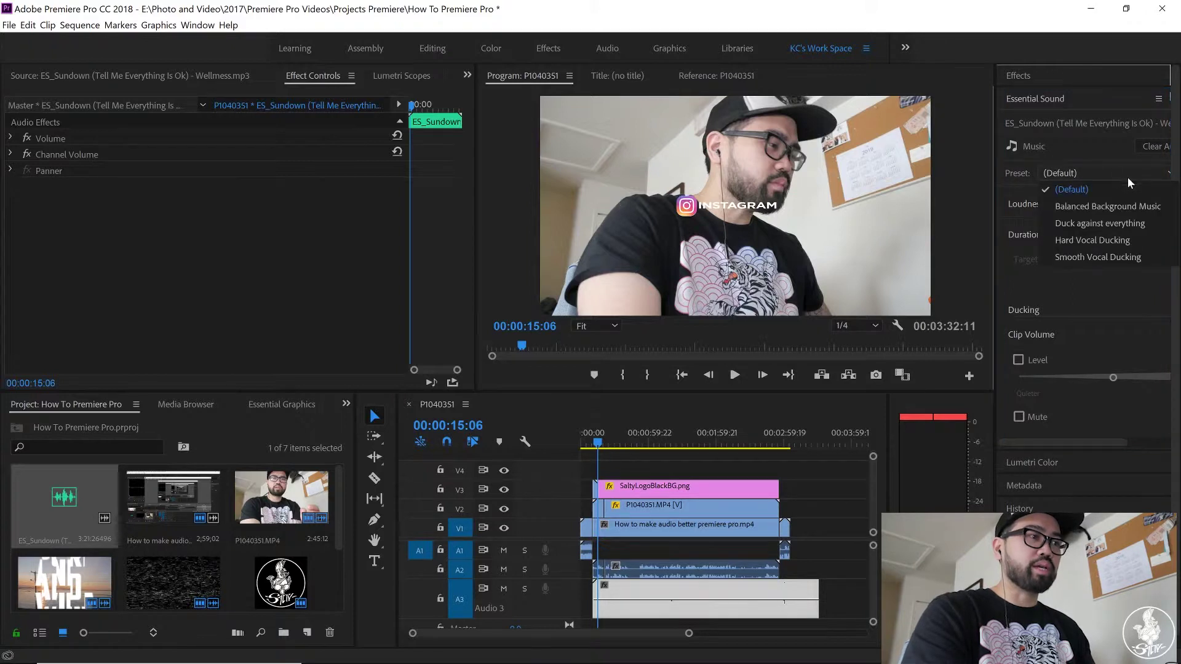
{"action": "left_click", "coordinate": [1128, 258]}
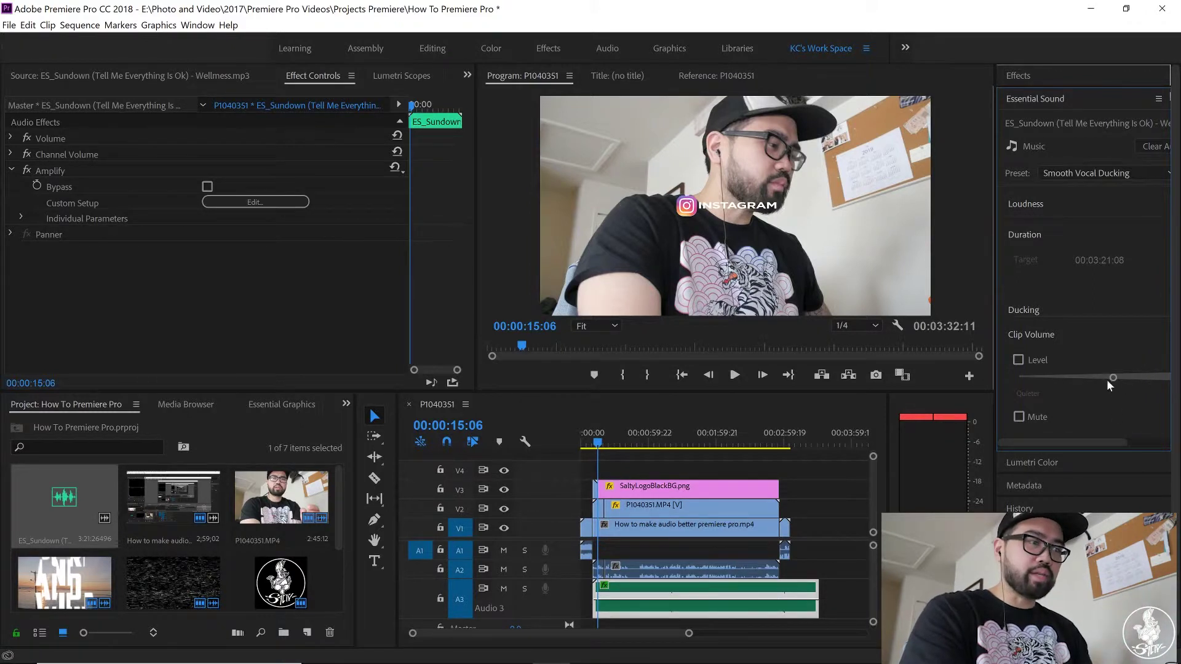
{"action": "left_click_drag", "start_coordinate": [1112, 377], "coordinate": [1064, 380]}
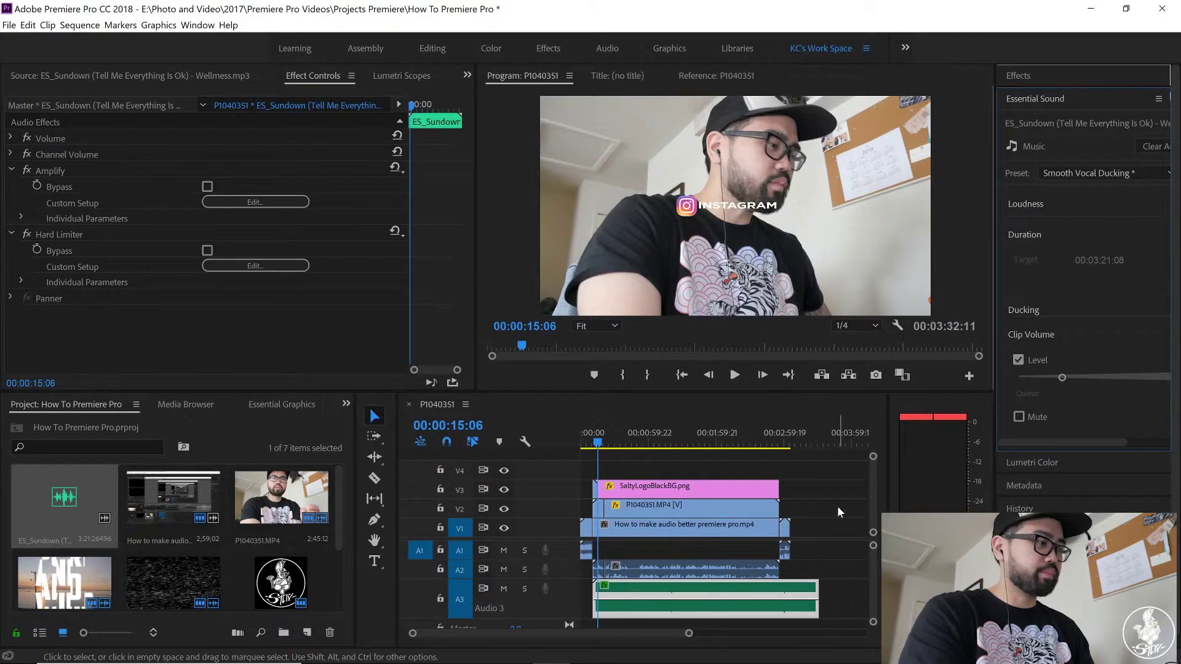
{"action": "left_click", "coordinate": [612, 460]}
Save, replay from about 00:00:08:20, then select the A3 music and P1040351.MP4 clips
{"action": "key", "text": "ctrl+s"}
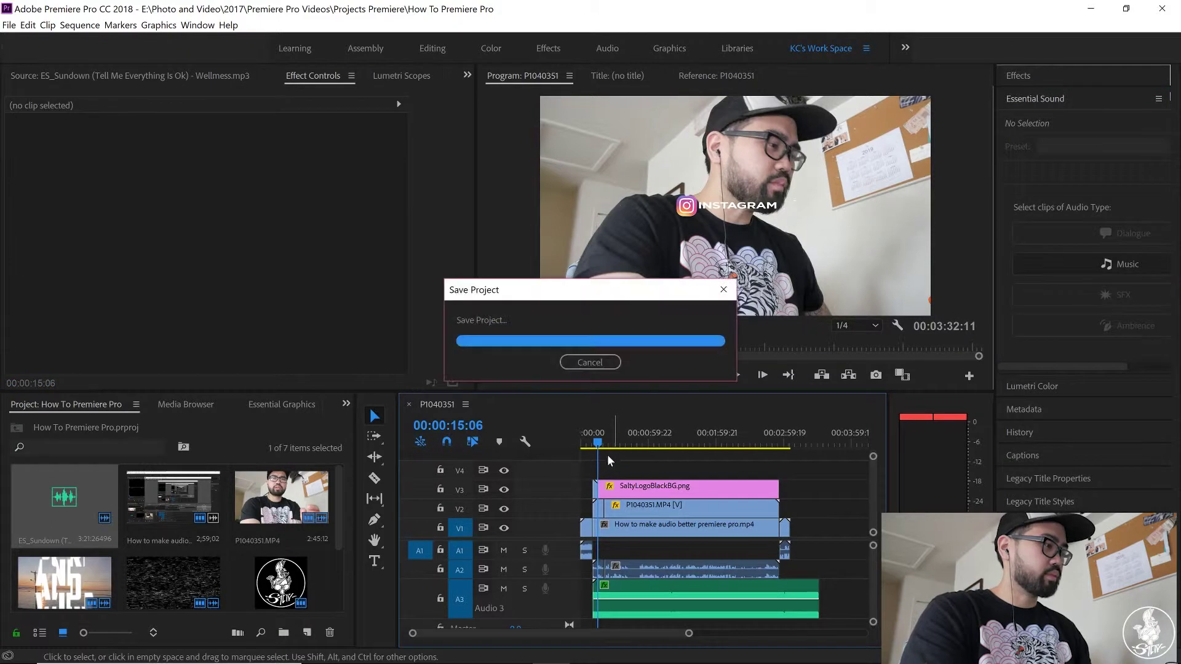
{"action": "left_click_drag", "start_coordinate": [596, 448], "coordinate": [592, 451]}
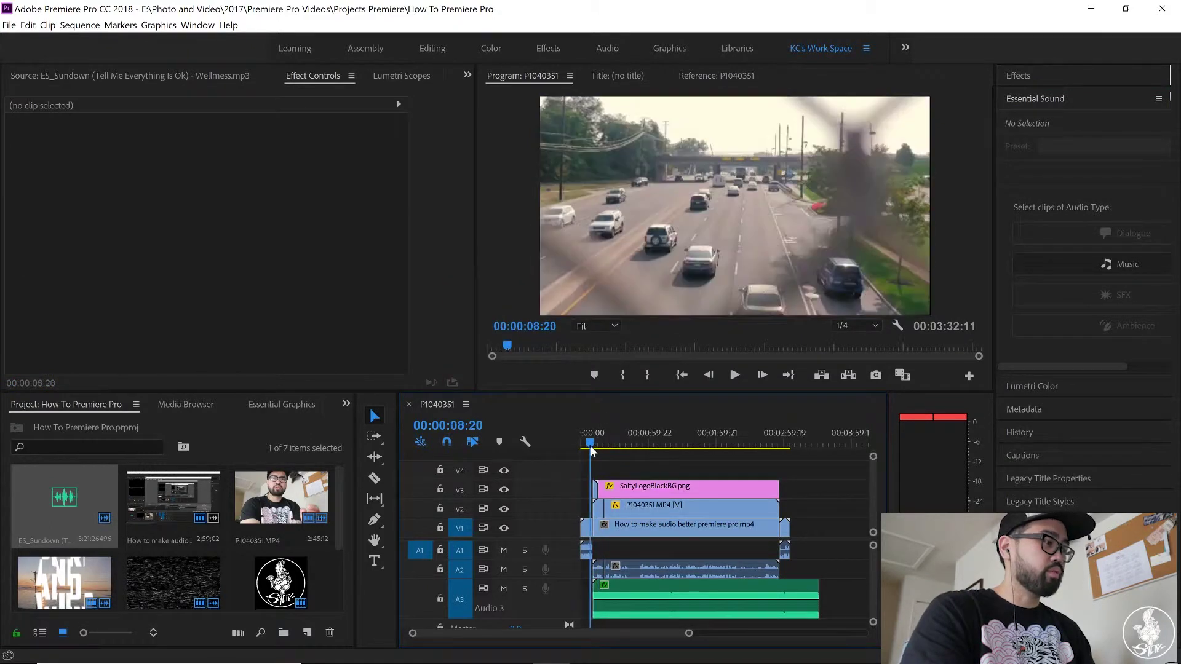
{"action": "key", "text": "space"}
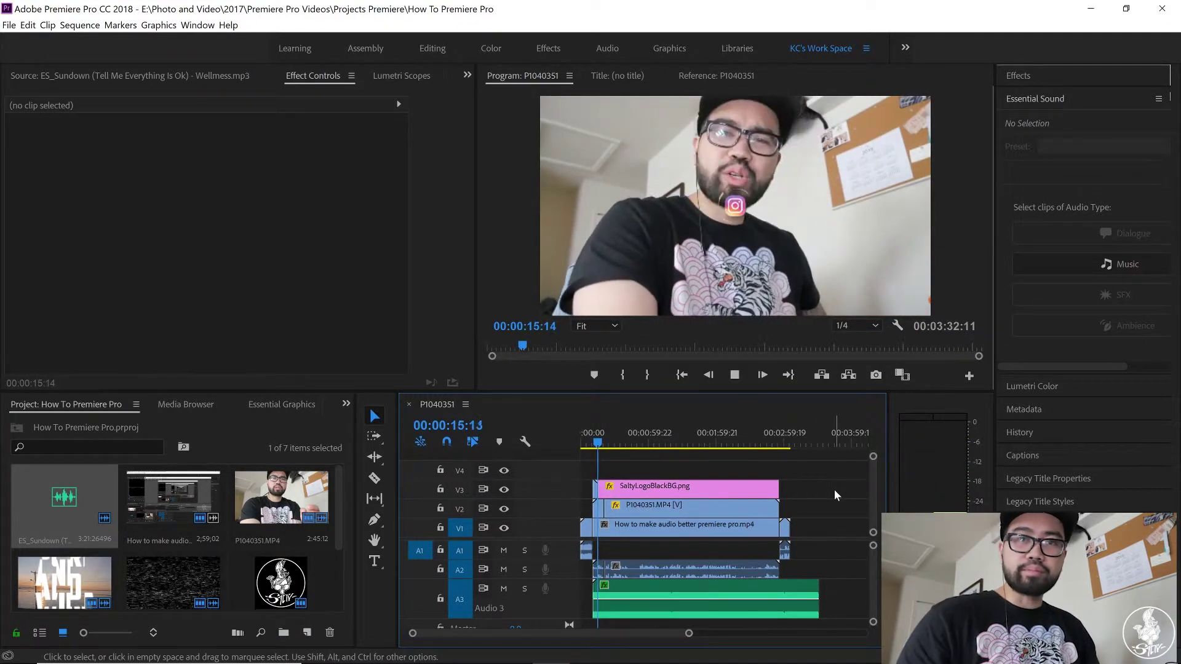
{"action": "left_click", "coordinate": [712, 594]}
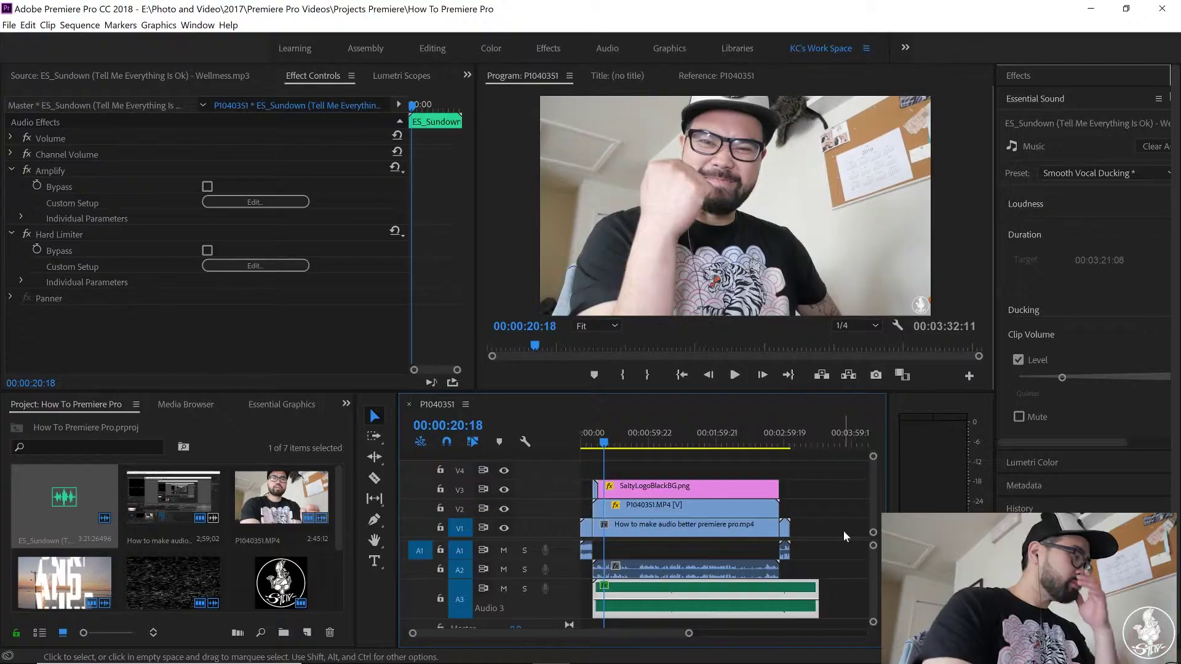
{"action": "left_click", "coordinate": [756, 572]}
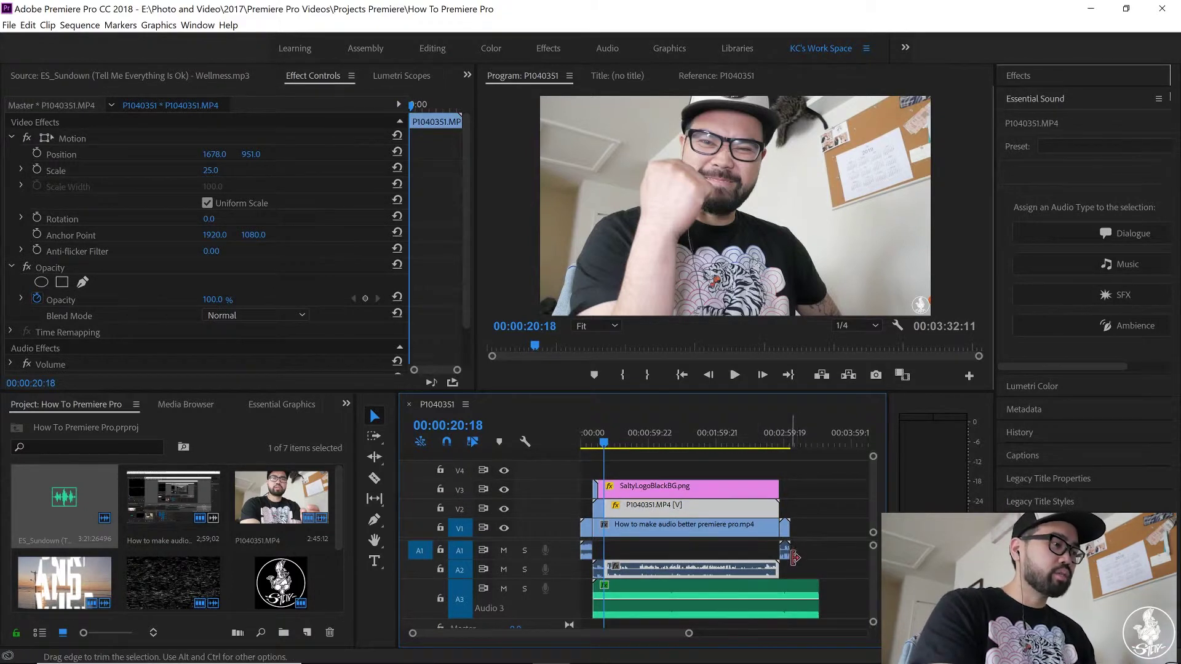
Search effects for 'multi' and apply Multiband Compressor to the A2 P1040351.MP4 audio
{"action": "left_click", "coordinate": [1032, 77]}
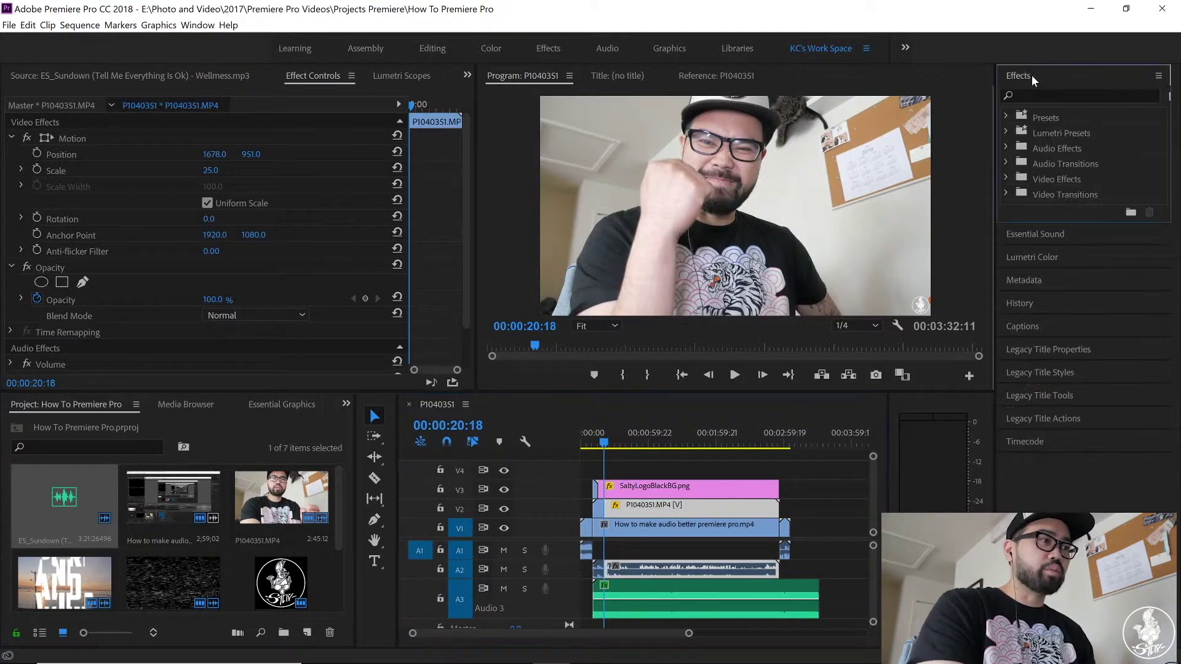
{"action": "left_click", "coordinate": [1053, 96]}
{"action": "type", "text": "multi"}
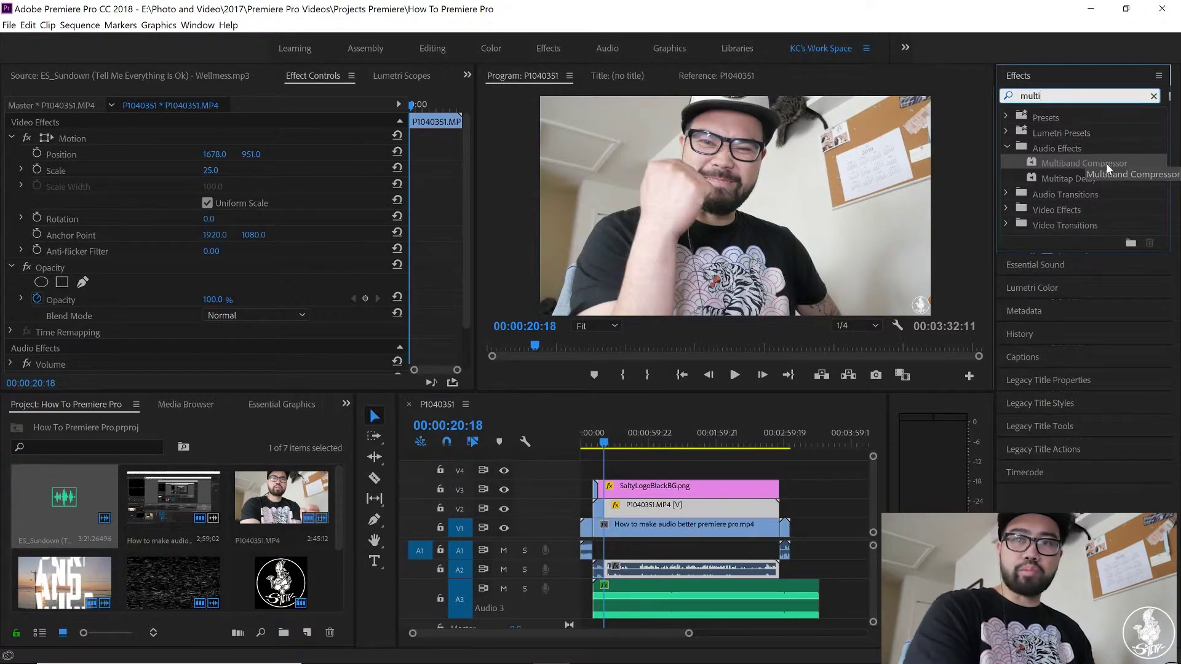
{"action": "left_click_drag", "start_coordinate": [1101, 163], "coordinate": [745, 568]}
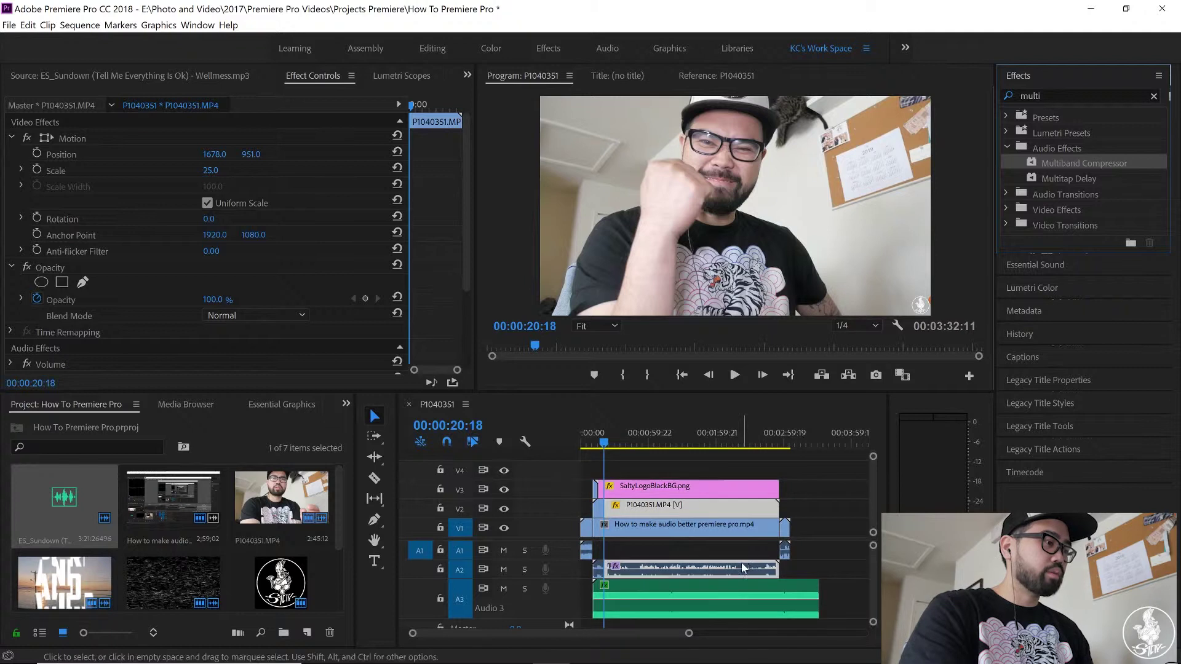
{"action": "scroll", "coordinate": [430, 274], "scroll_direction": "down", "scroll_amount": 1}
{"action": "scroll", "coordinate": [431, 274], "scroll_direction": "down", "scroll_amount": 3}
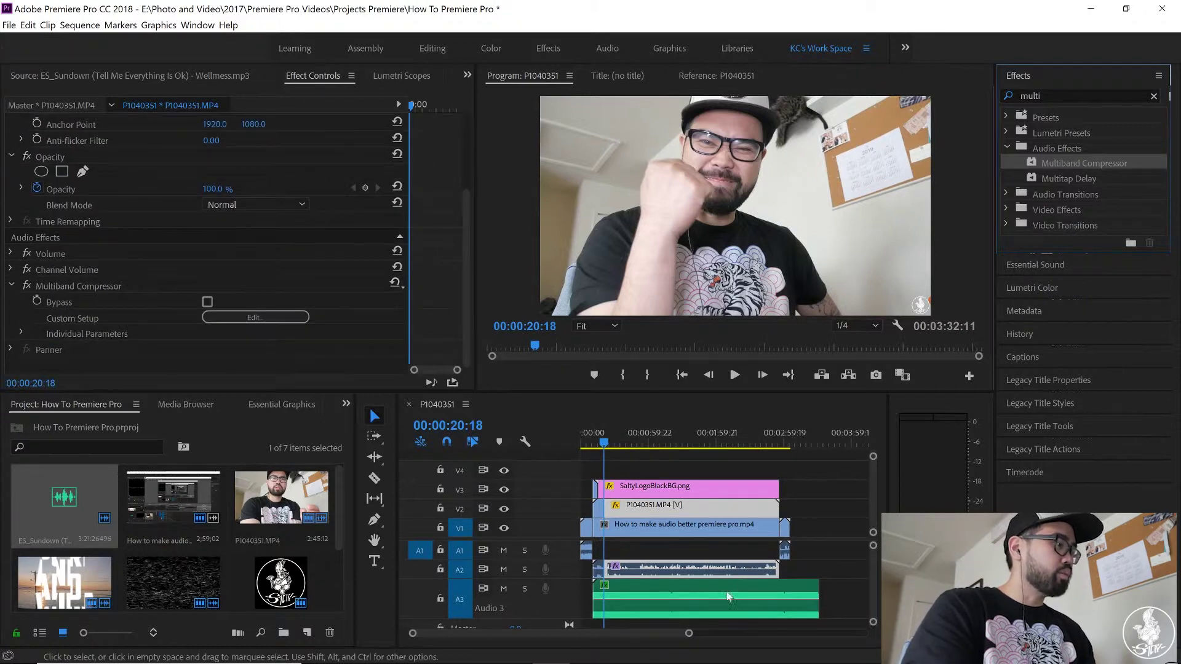
Set the Multiband Compressor to the Broadcast preset and adjust the limiter Margin
{"action": "left_click", "coordinate": [258, 318]}
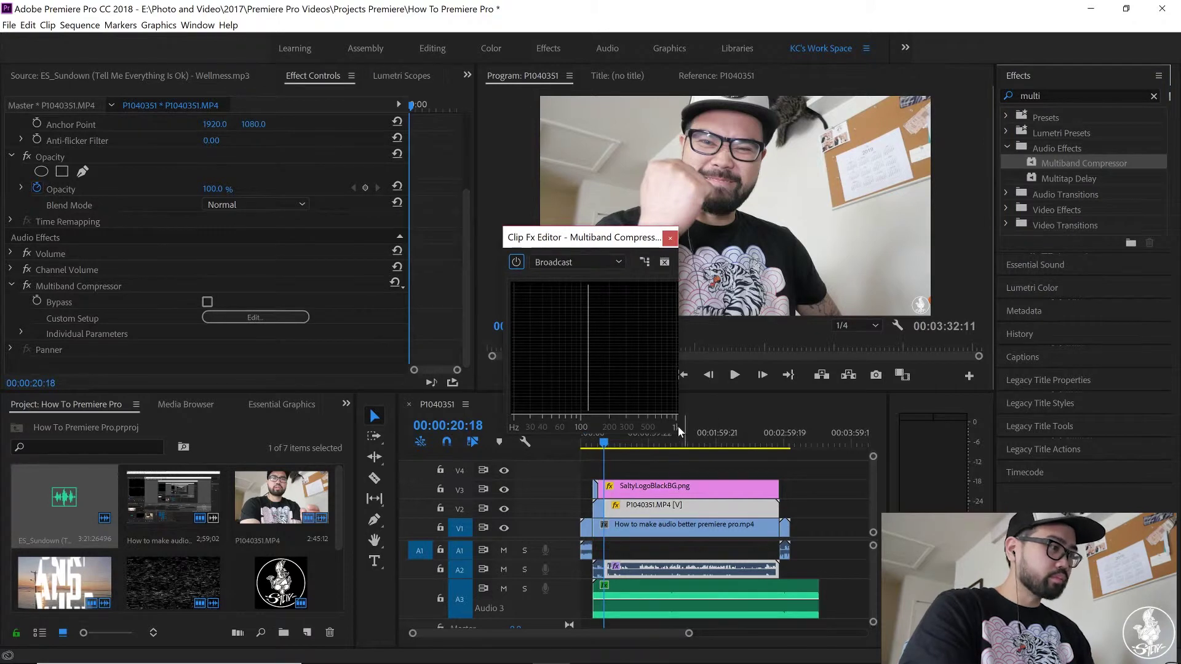
{"action": "left_click_drag", "start_coordinate": [680, 436], "coordinate": [1080, 608]}
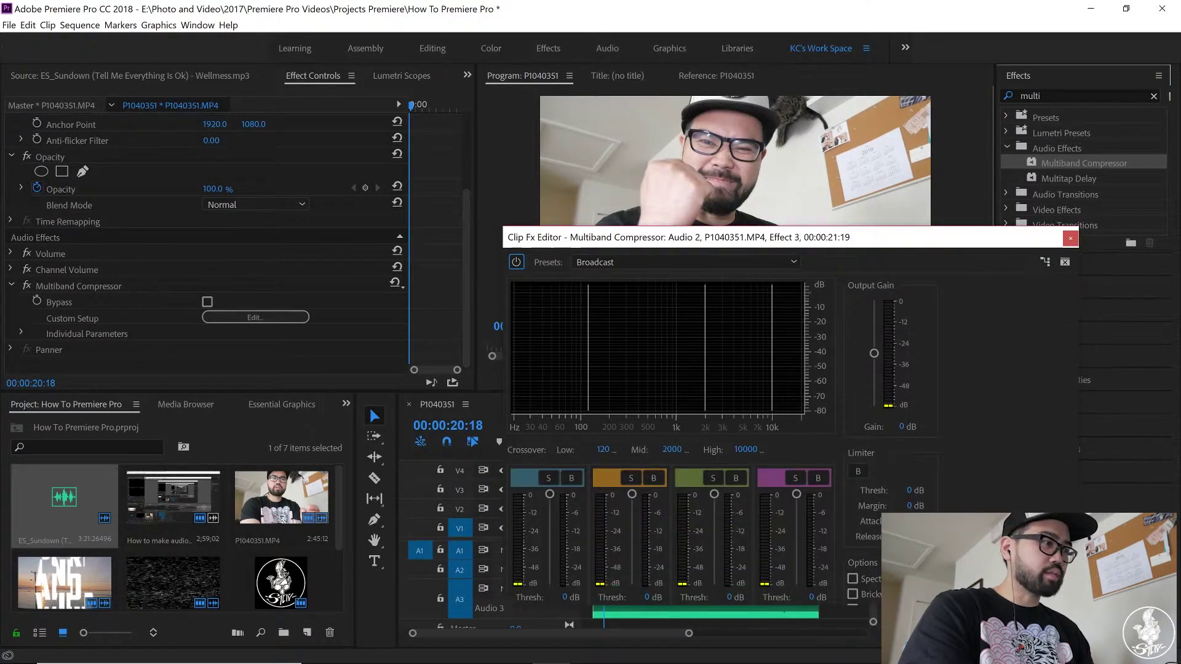
{"action": "left_click", "coordinate": [663, 262]}
{"action": "left_click", "coordinate": [655, 299]}
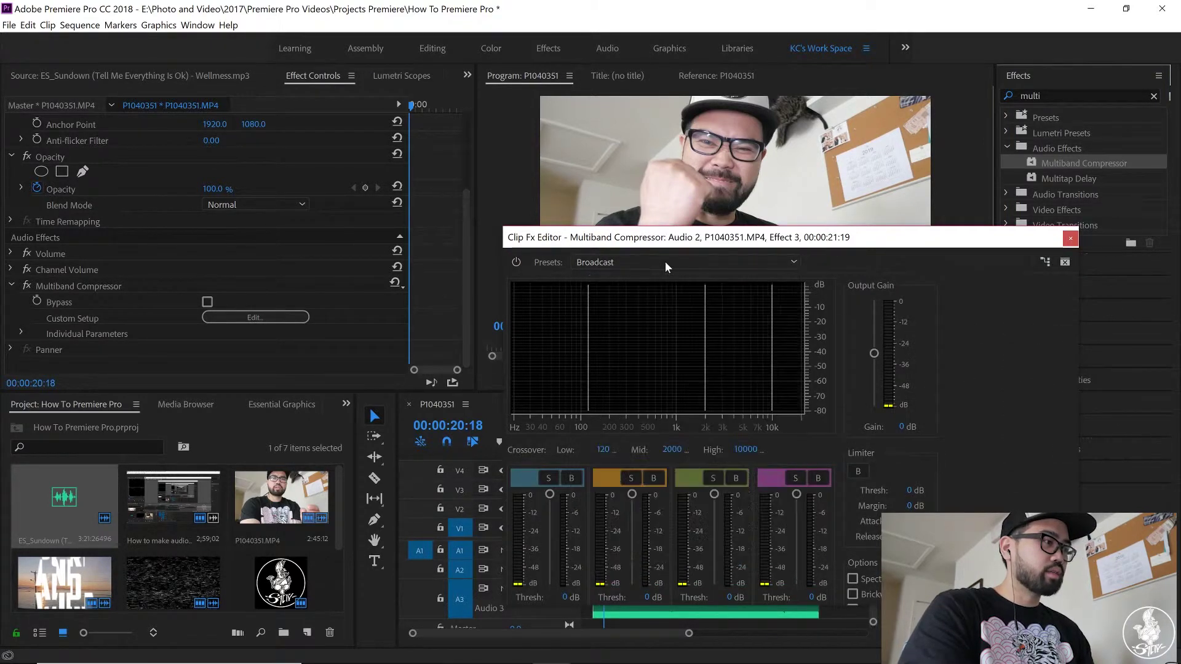
{"action": "left_click", "coordinate": [665, 261]}
{"action": "left_click", "coordinate": [655, 282]}
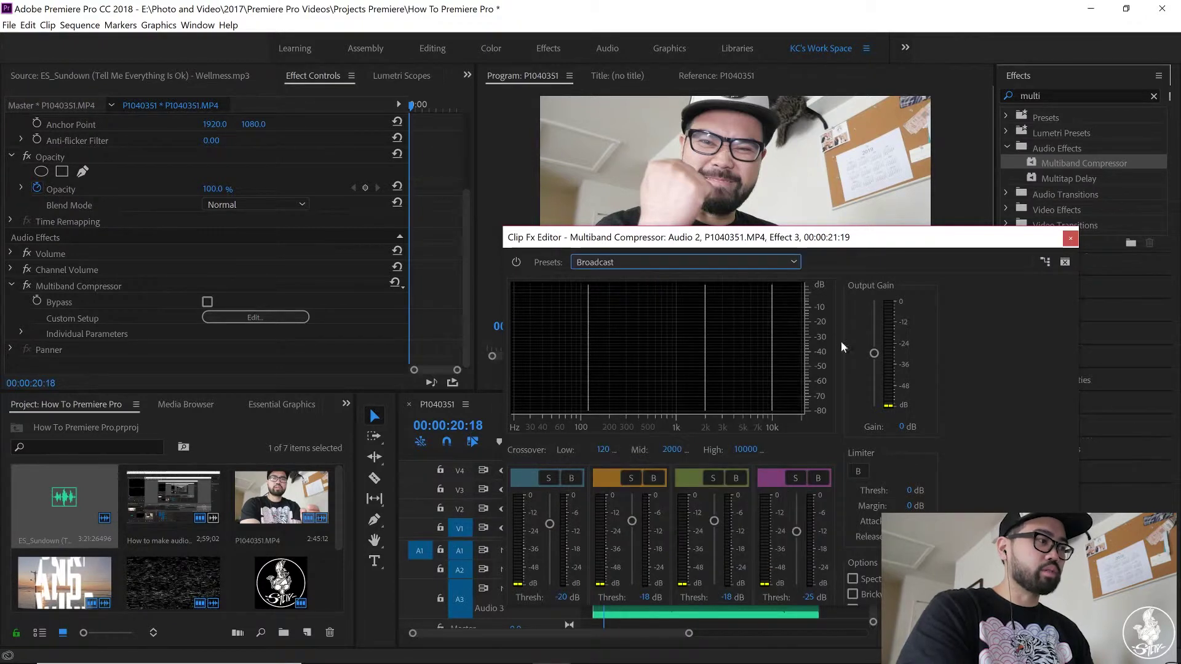
{"action": "left_click", "coordinate": [907, 506]}
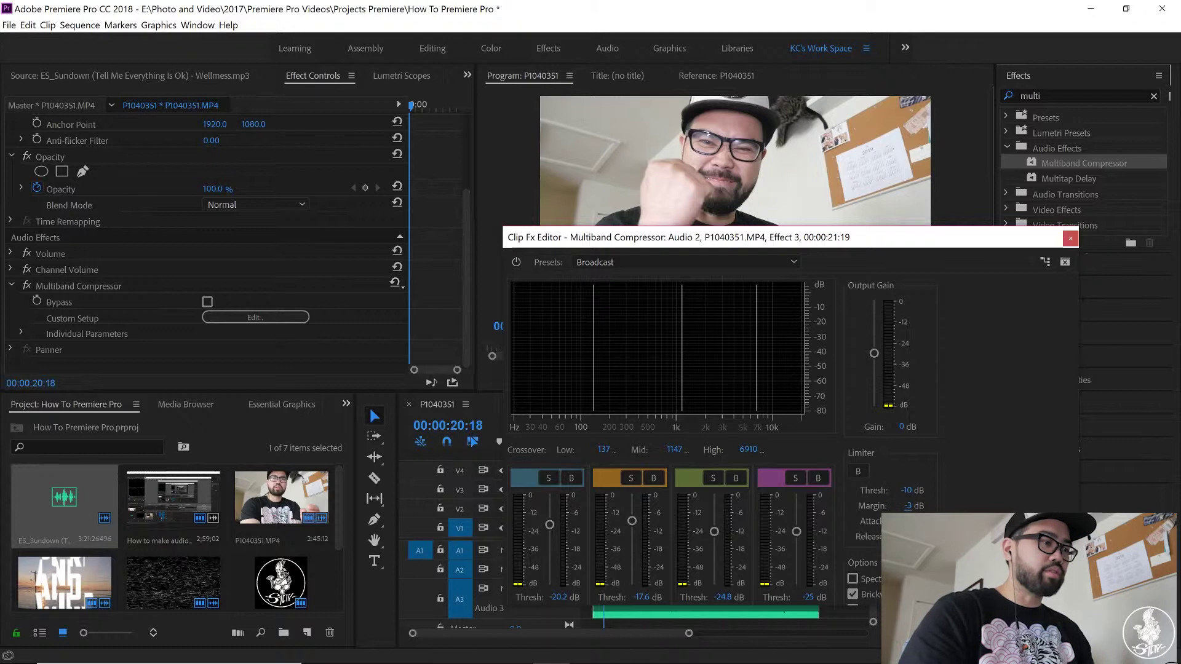
{"action": "left_click", "coordinate": [1070, 240]}
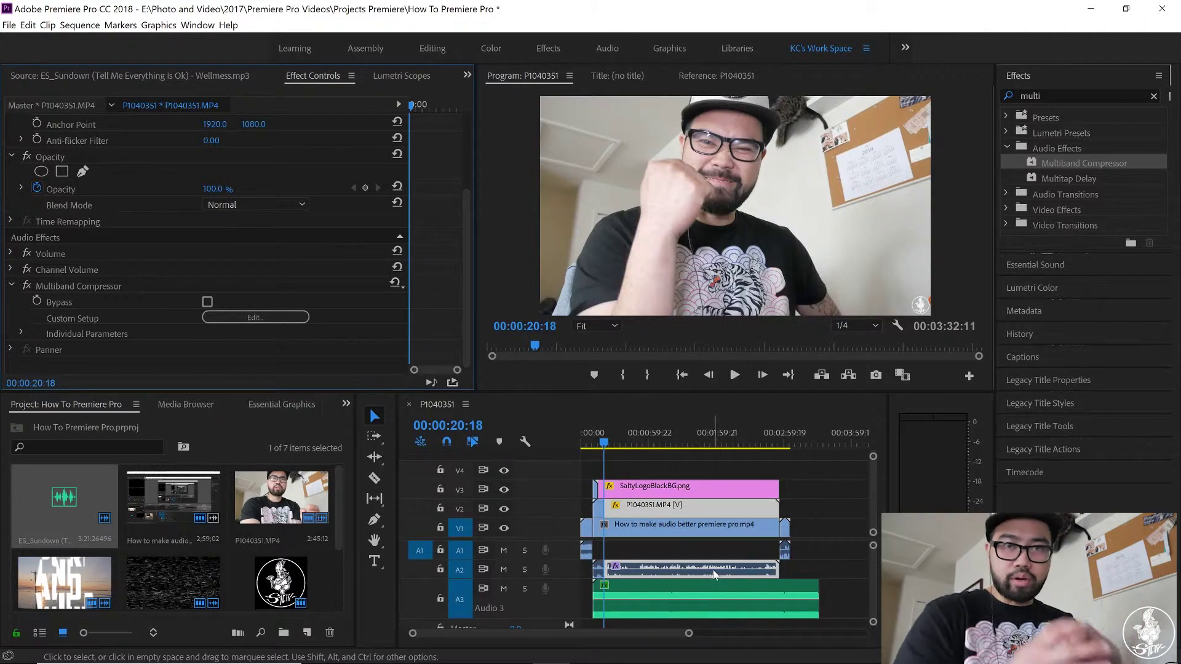
Save the project and deselect all timeline clips
{"action": "key", "text": "ctrl+s"}
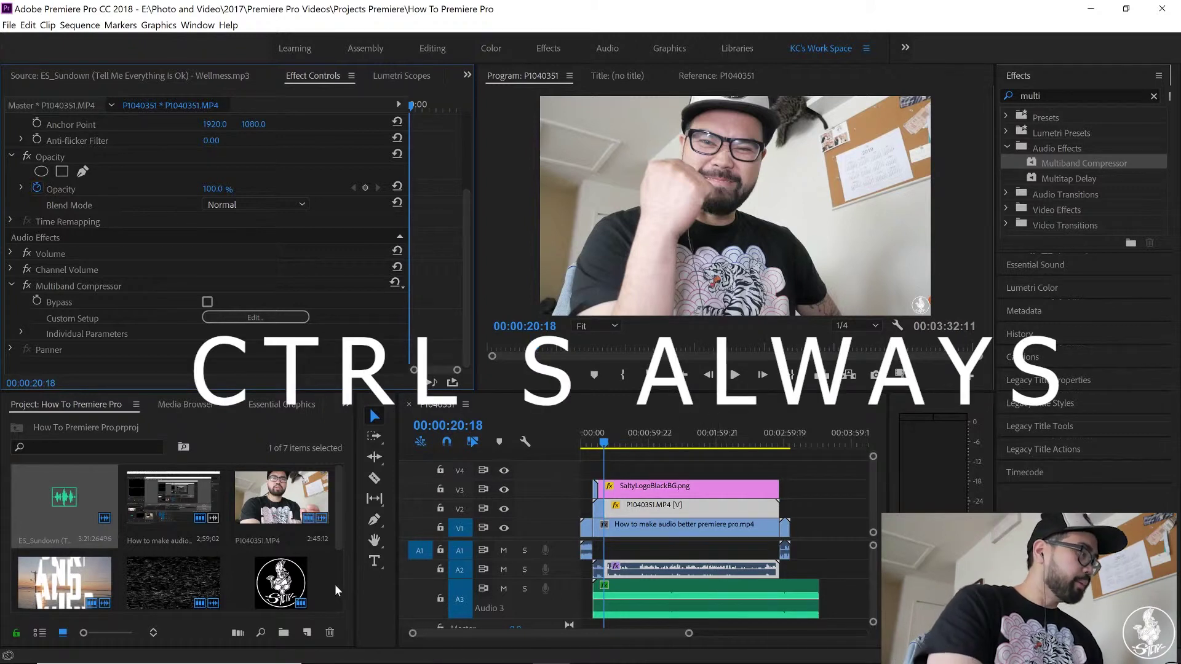
{"action": "scroll", "coordinate": [335, 584], "scroll_direction": "down", "scroll_amount": 1}
{"action": "scroll", "coordinate": [796, 540], "scroll_direction": "down", "scroll_amount": 2}
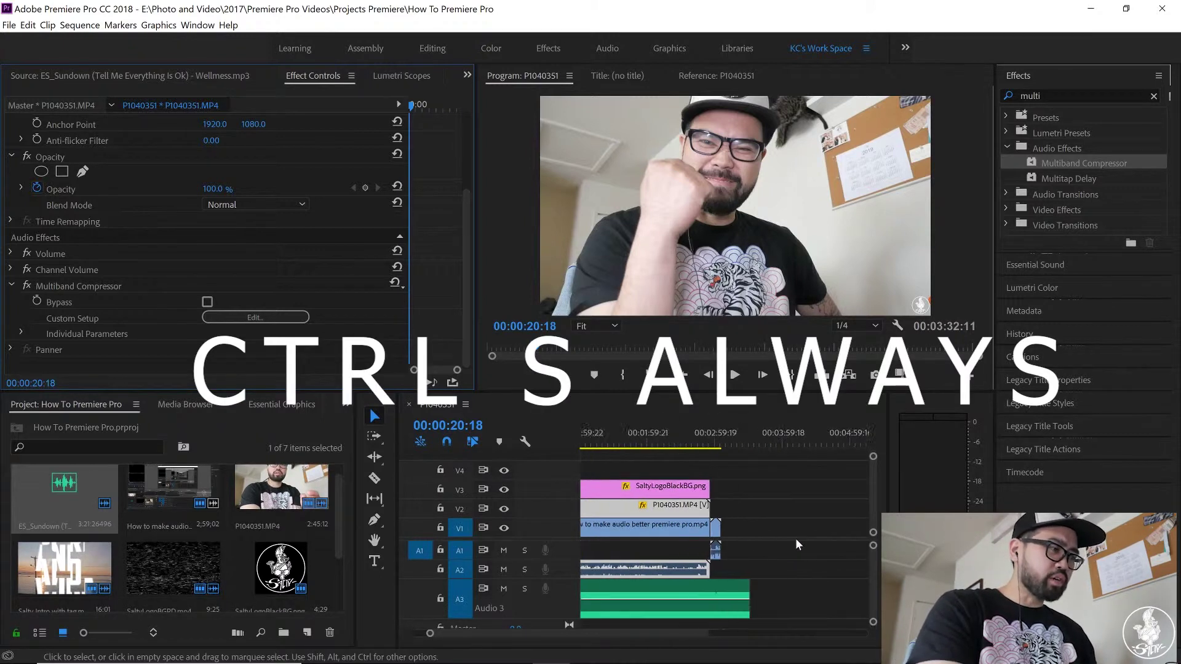
{"action": "scroll", "coordinate": [795, 537], "scroll_direction": "up", "scroll_amount": 2}
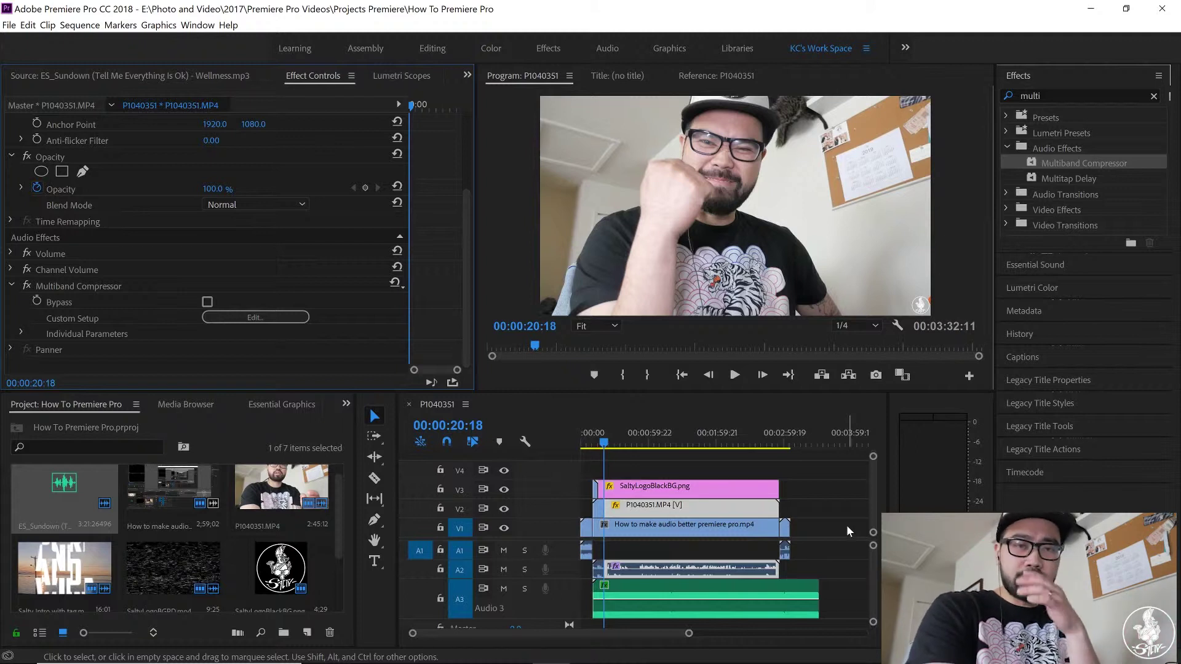
{"action": "left_click", "coordinate": [842, 489]}
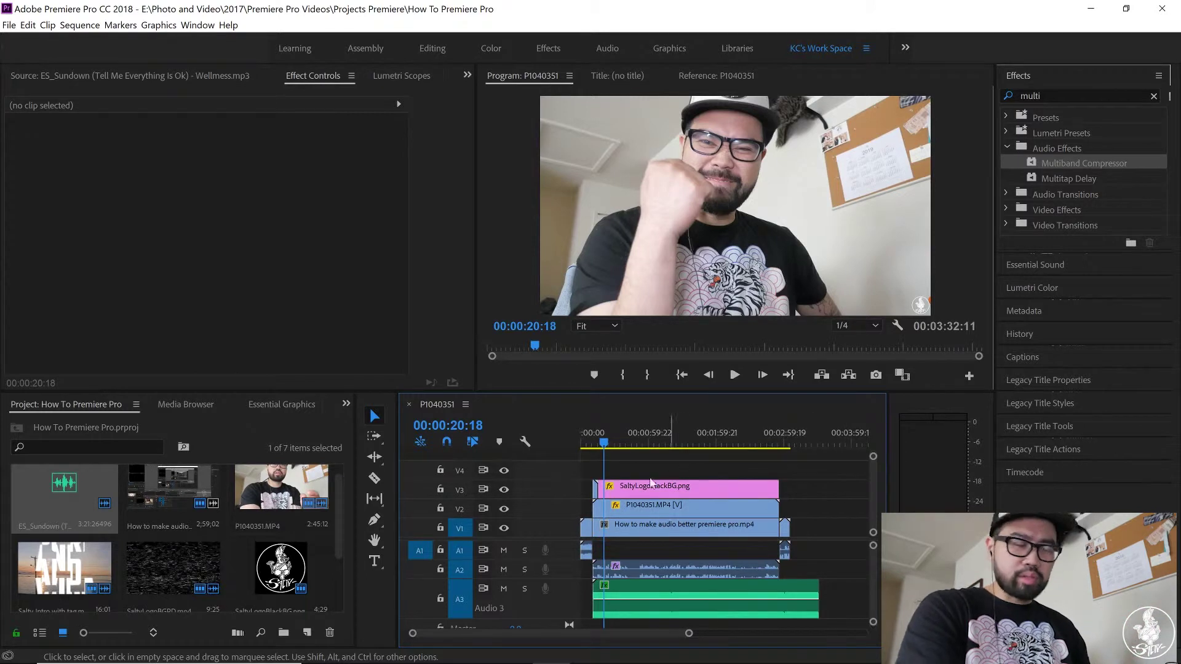
Create a 1920×1080 Adjustment Layer and place it on track V4
{"action": "left_click", "coordinate": [306, 632]}
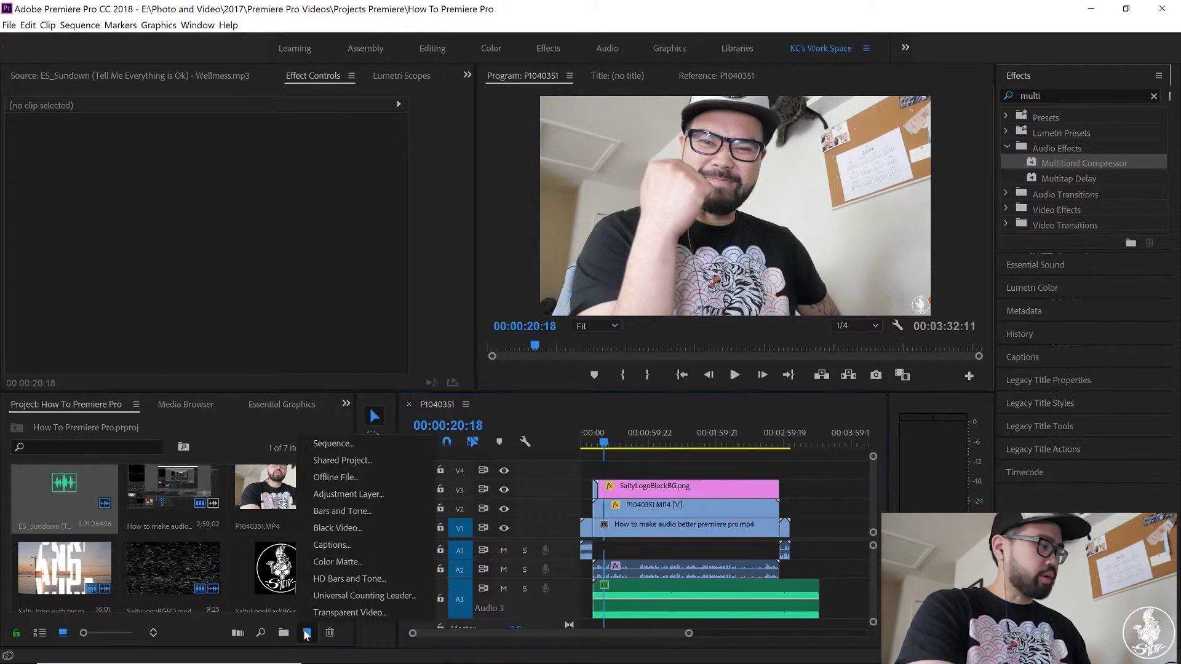
{"action": "left_click", "coordinate": [393, 495]}
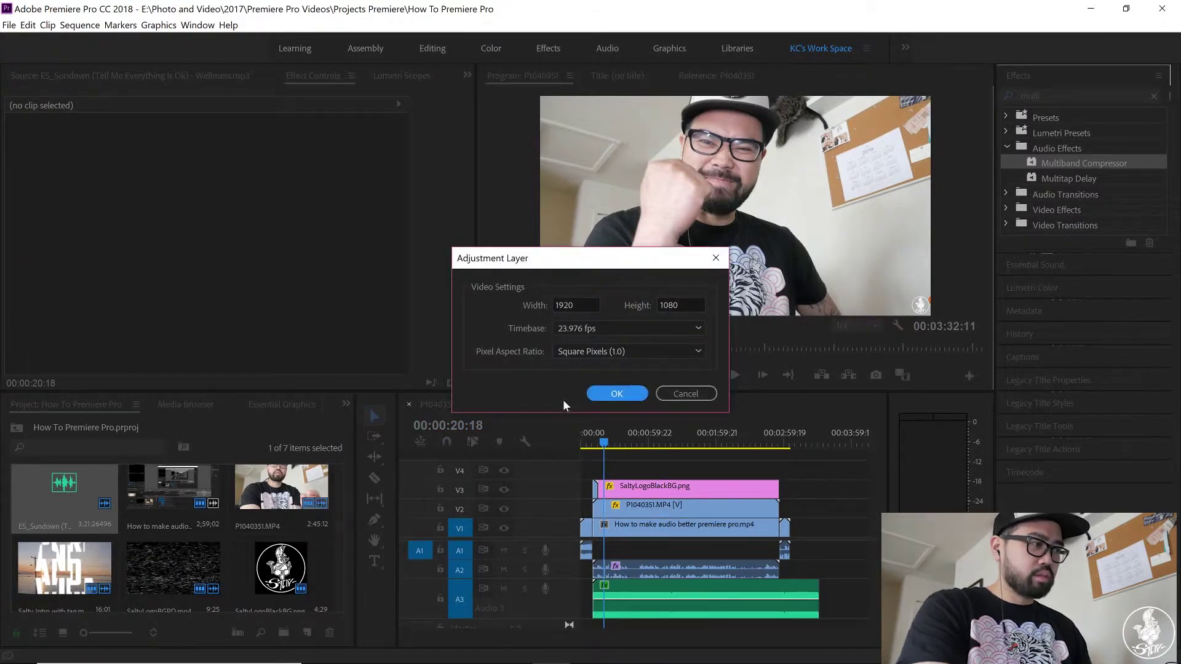
{"action": "left_click", "coordinate": [600, 392]}
{"action": "left_click_drag", "start_coordinate": [186, 564], "coordinate": [585, 469]}
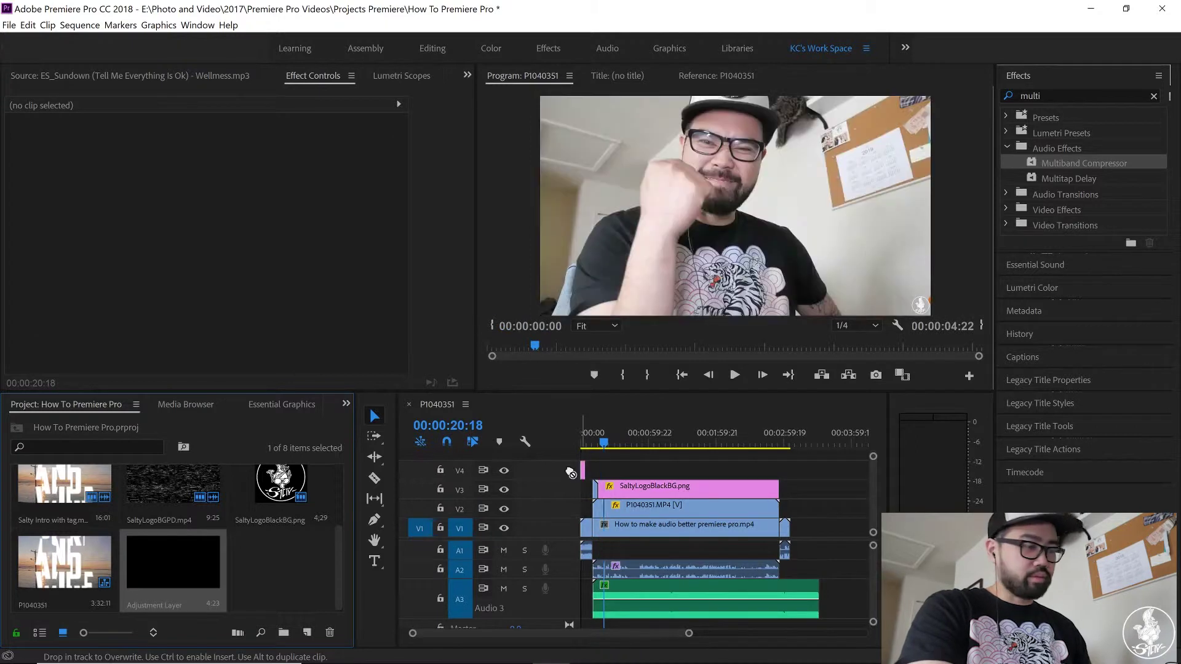
Extend the adjustment layer to about 2:56, align its start with the logo clip, and save
{"action": "left_click_drag", "start_coordinate": [595, 466], "coordinate": [782, 474]}
{"action": "key", "text": "ctrl+s"}
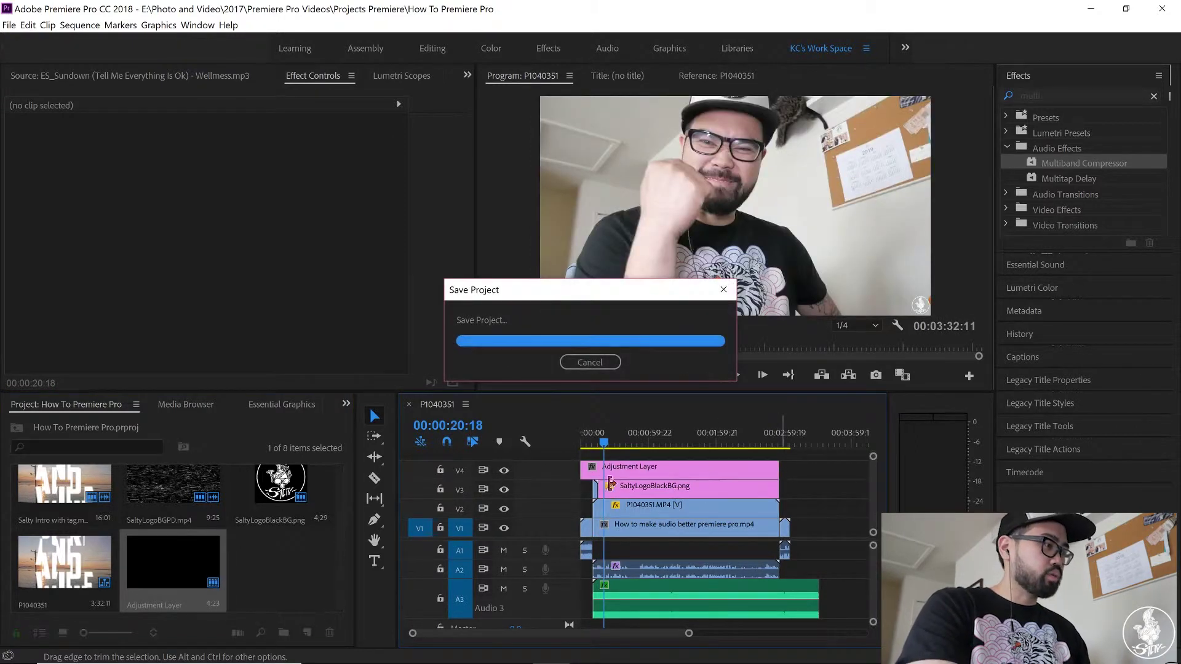
{"action": "mouse_move", "coordinate": [592, 470]}
{"action": "left_mouse_down"}
{"action": "mouse_move", "coordinate": [603, 471]}
{"action": "mouse_move", "coordinate": [586, 472]}
{"action": "left_mouse_up"}
{"action": "left_click", "coordinate": [586, 471]}
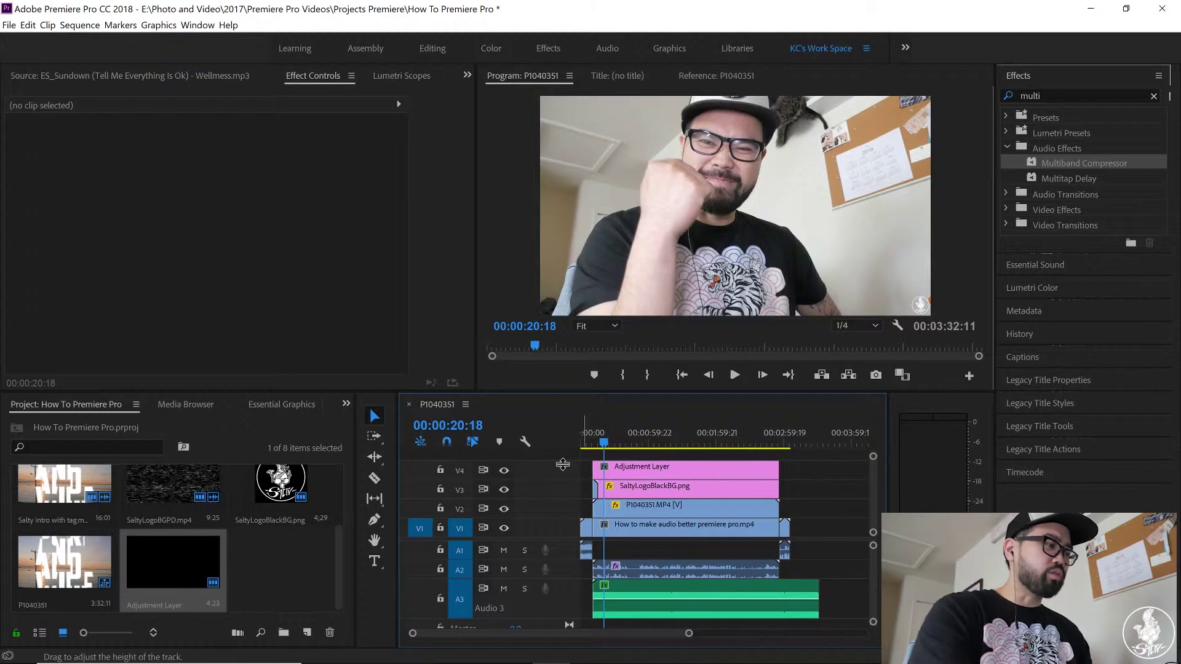
{"action": "left_click", "coordinate": [683, 474]}
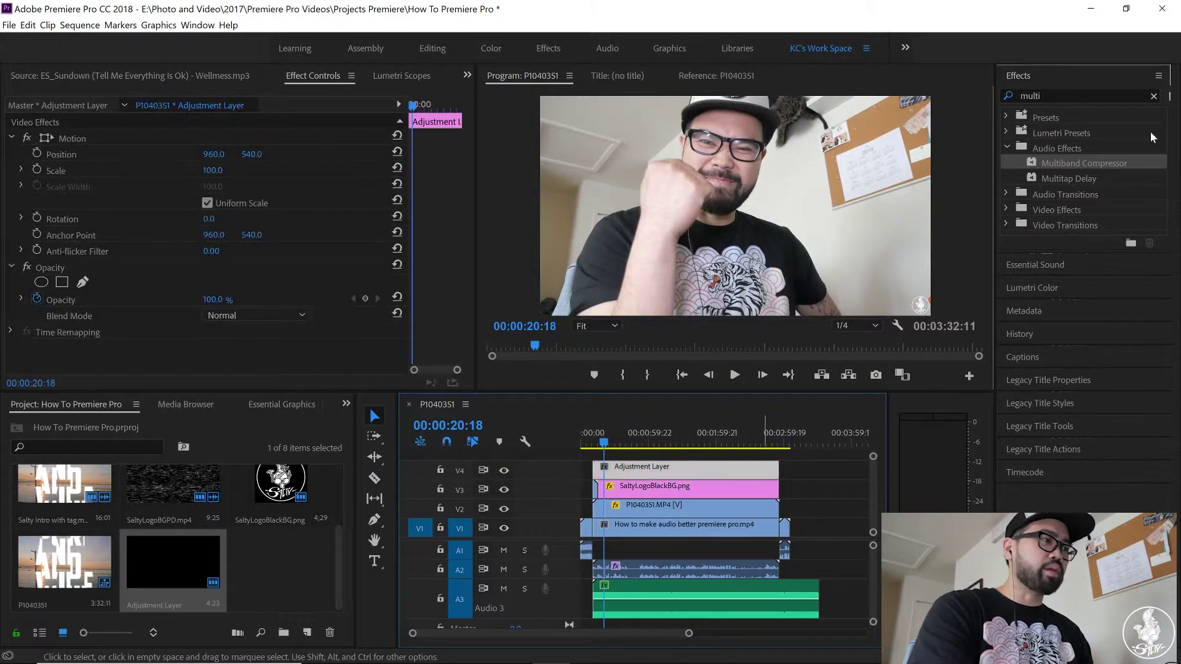
Load Desktop\expo grade.cube as the adjustment layer's Lumetri Color Input LUT
{"action": "left_click", "coordinate": [1039, 77]}
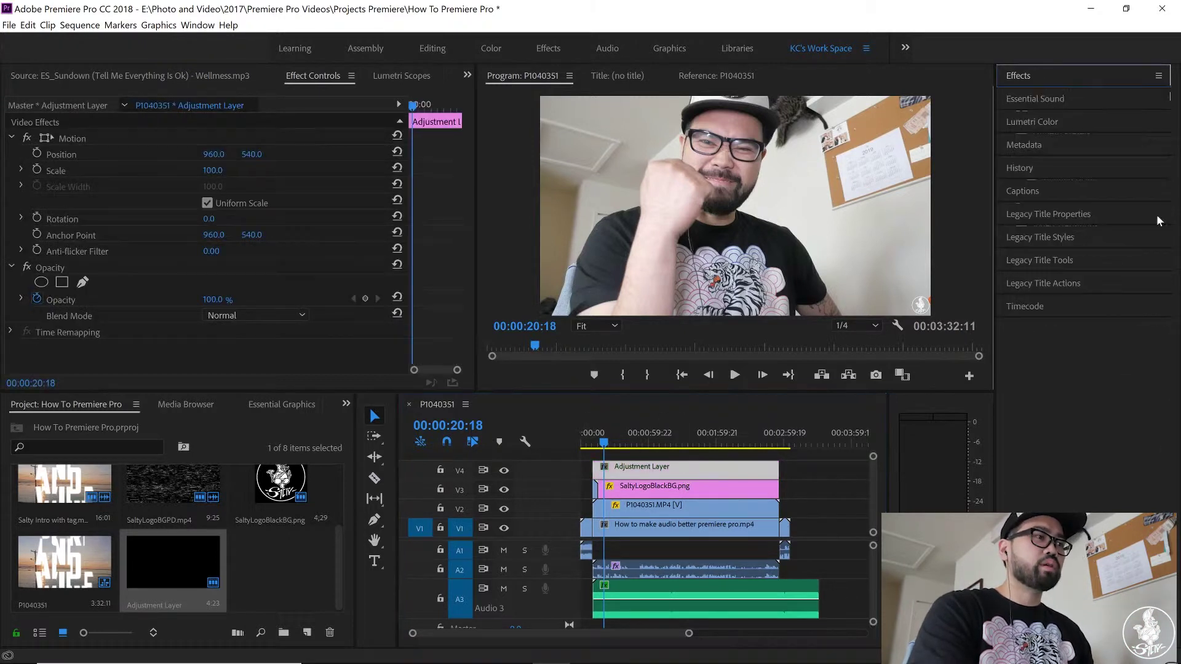
{"action": "left_click", "coordinate": [1046, 123]}
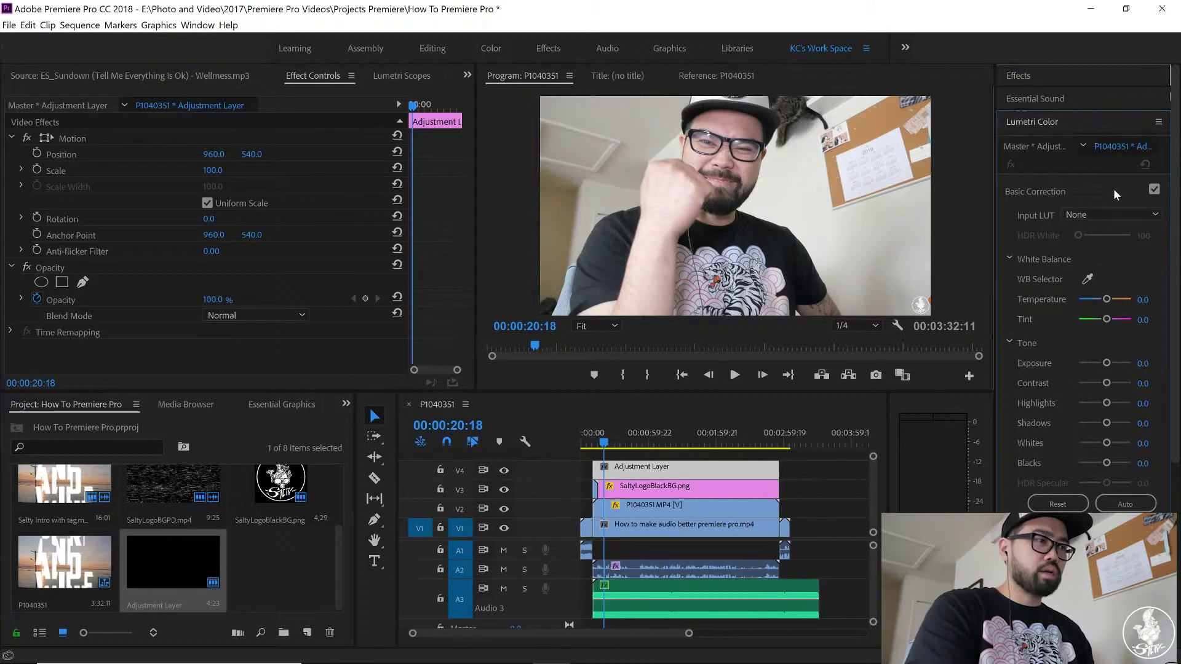
{"action": "left_click", "coordinate": [1133, 213]}
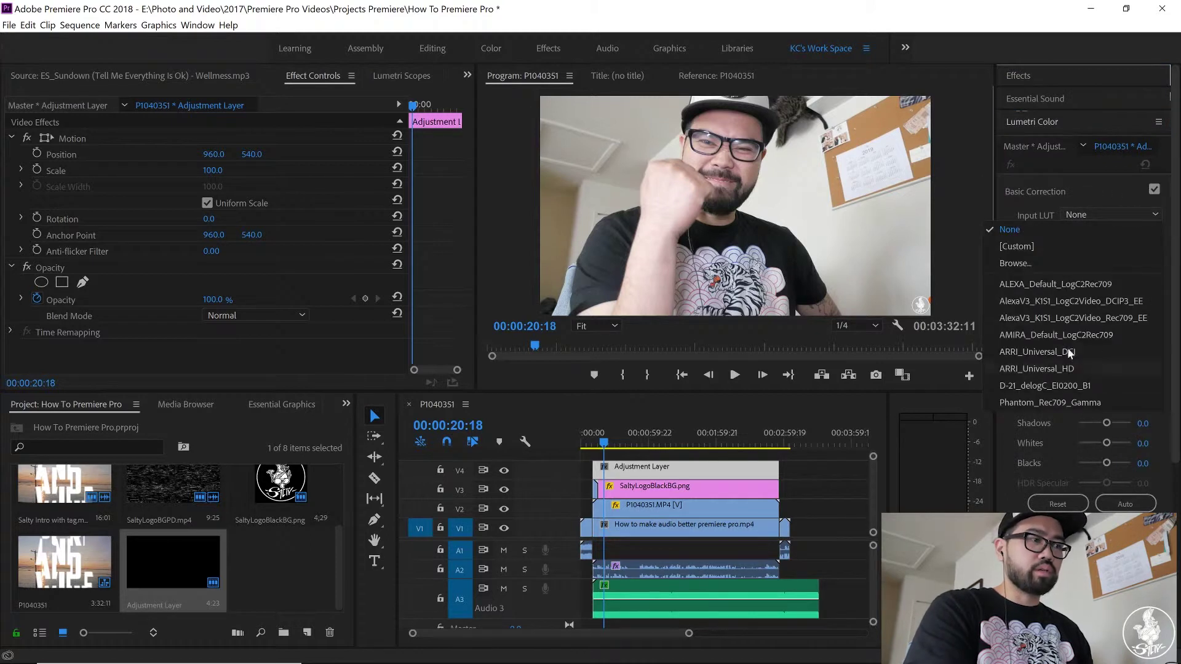
{"action": "left_click", "coordinate": [1032, 262]}
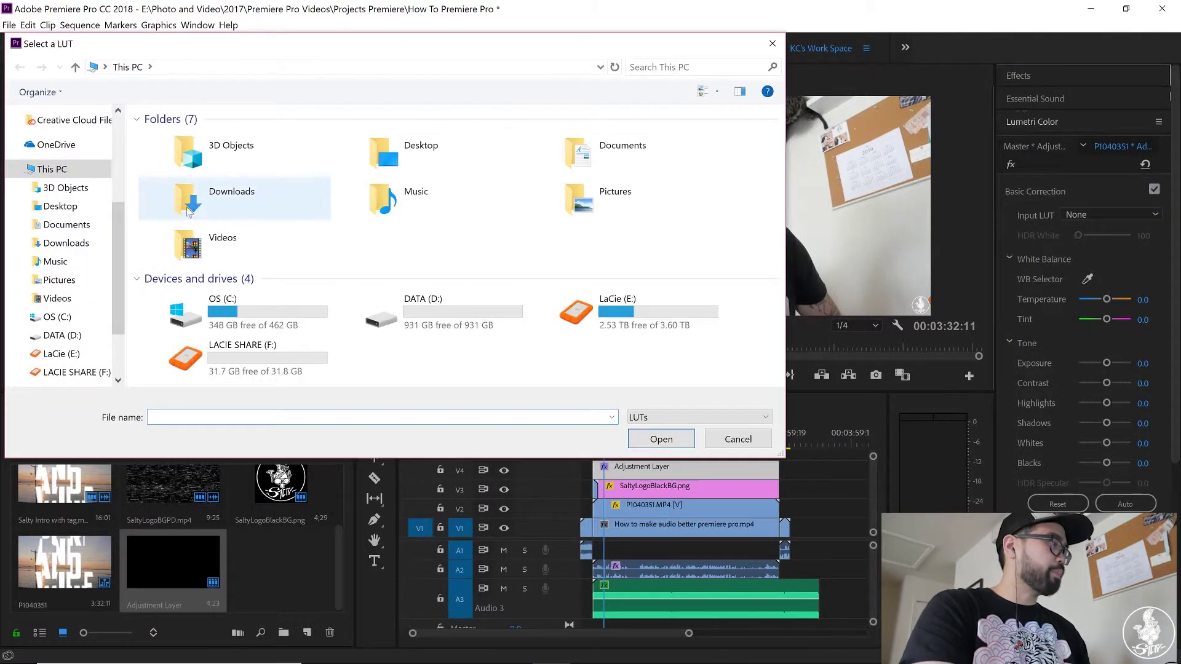
{"action": "left_click", "coordinate": [68, 211]}
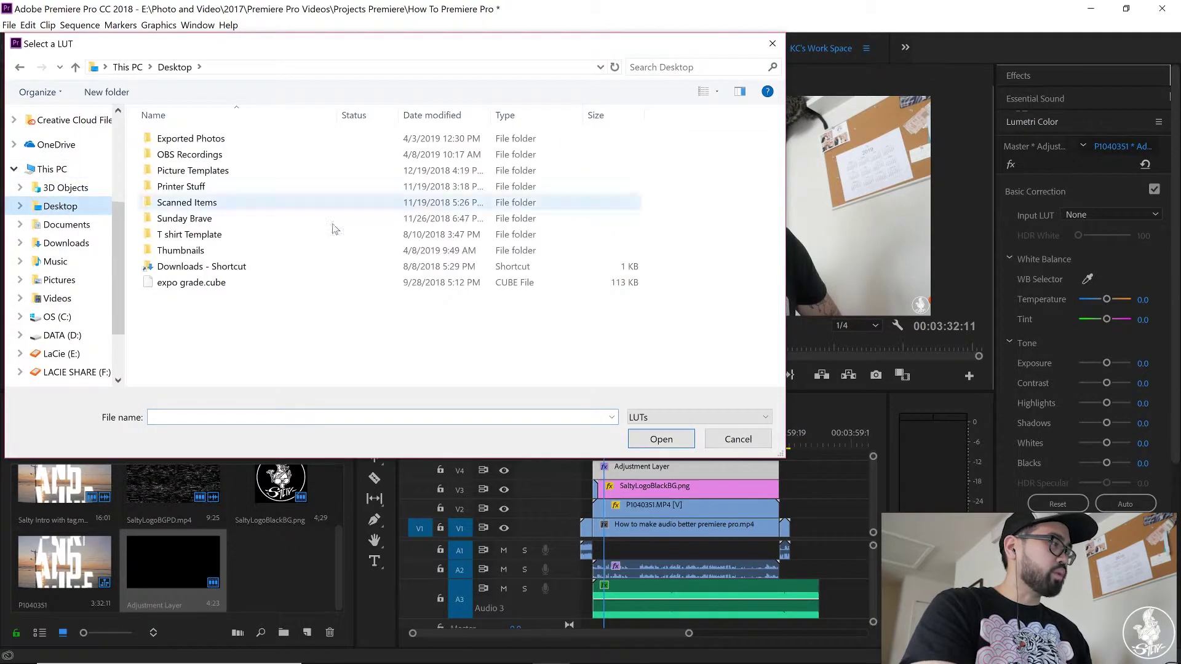
{"action": "double_click", "coordinate": [273, 284]}
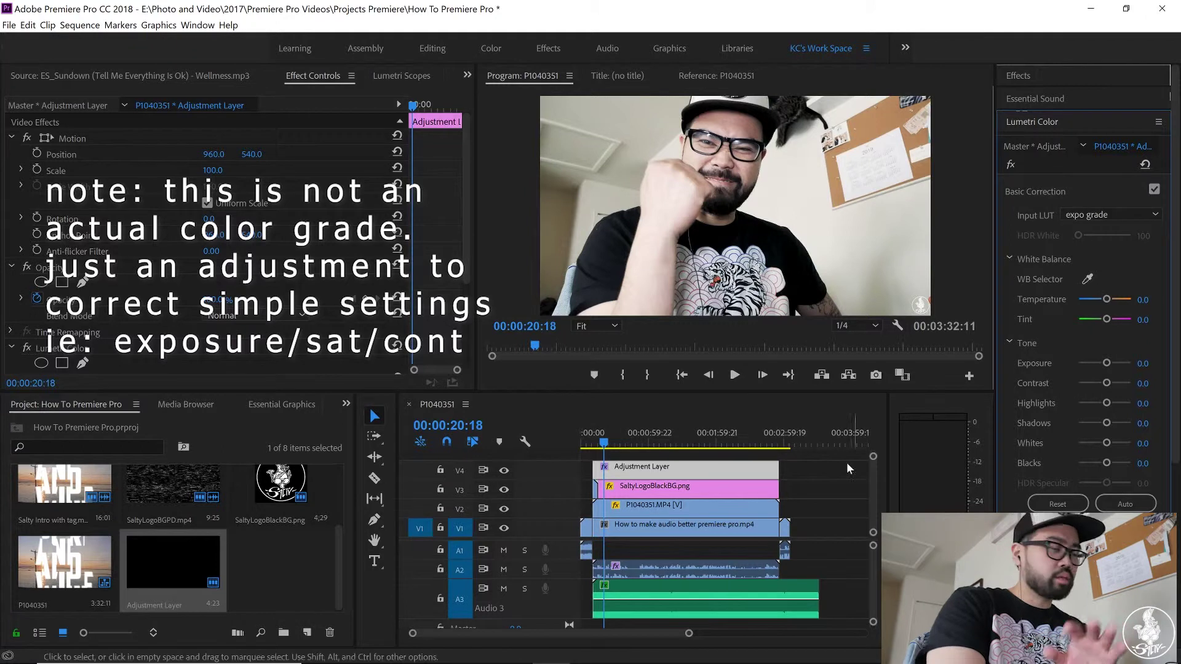
Play back the sequence, including near its end, to review the grade
{"action": "key", "text": "space"}
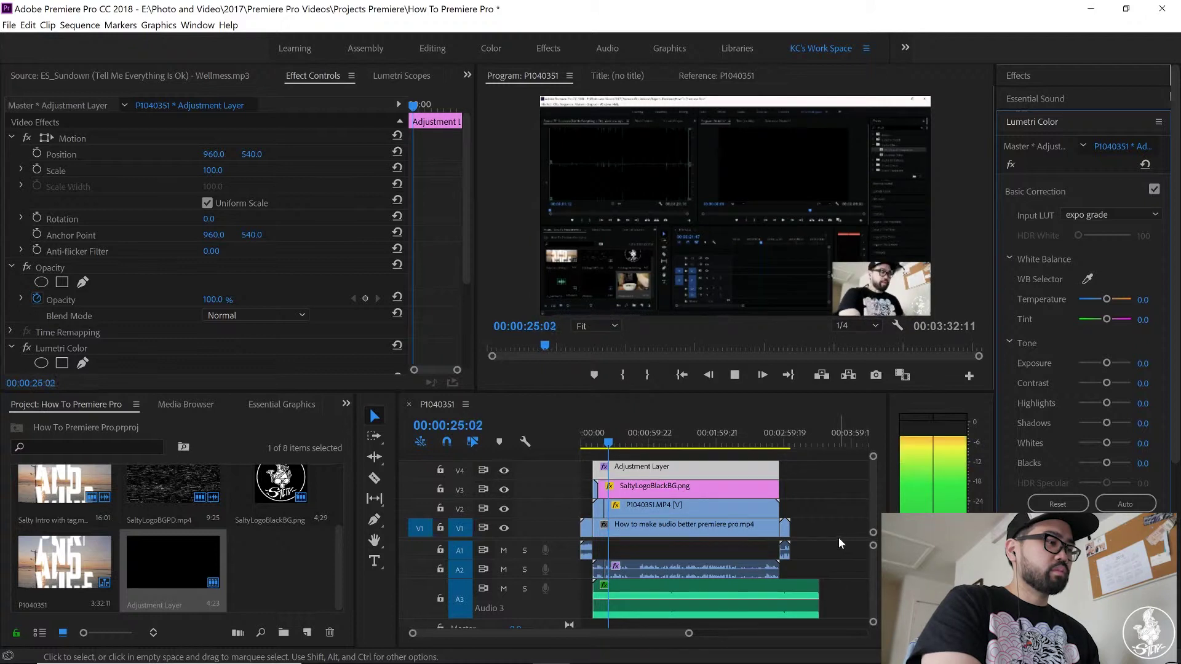
{"action": "left_click", "coordinate": [760, 443]}
{"action": "key", "text": "space"}
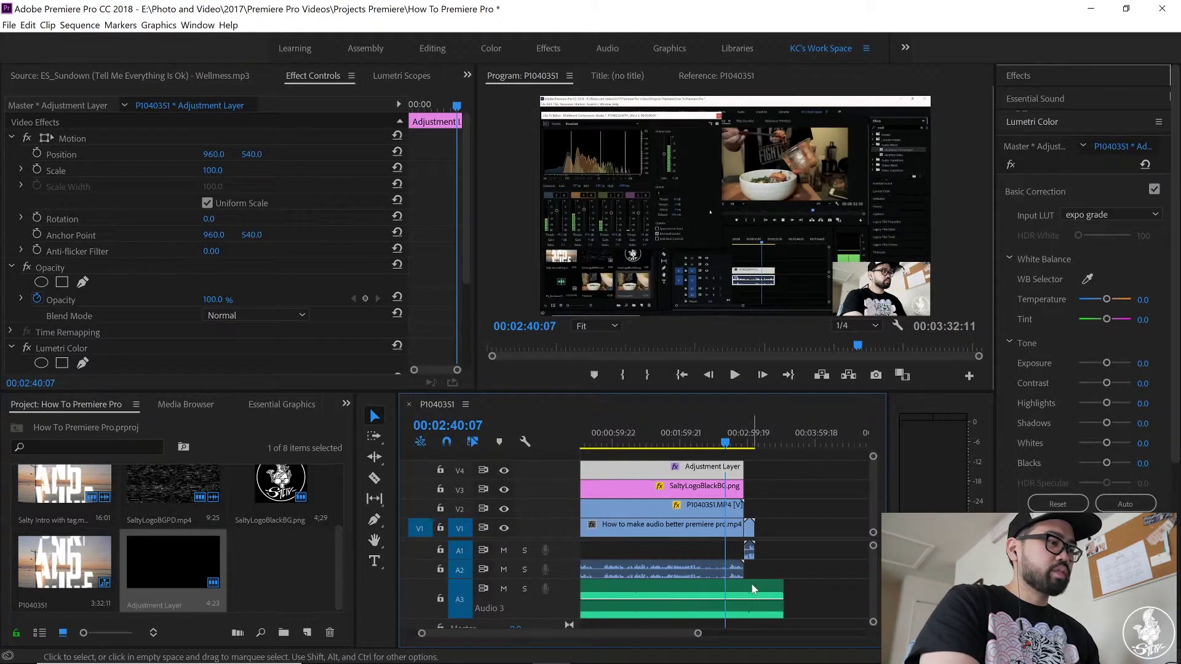
{"action": "key", "text": "space"}
Delete the two surplus music segments on track A3 and save the project
{"action": "key", "text": "c"}
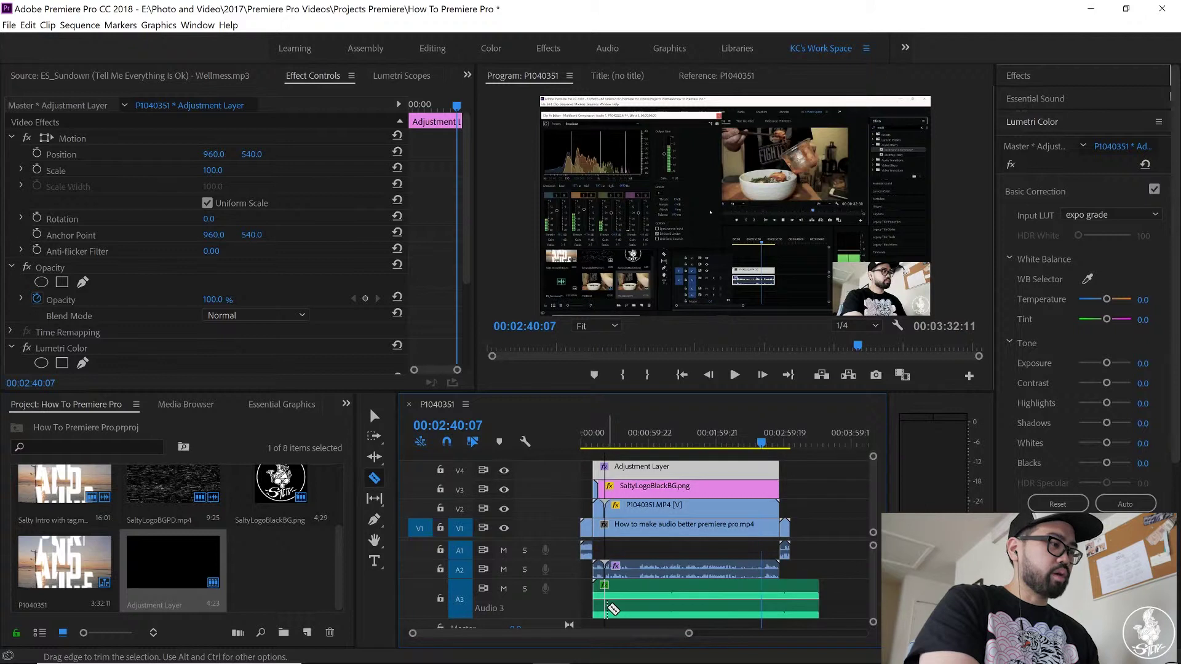
{"action": "key", "text": "v"}
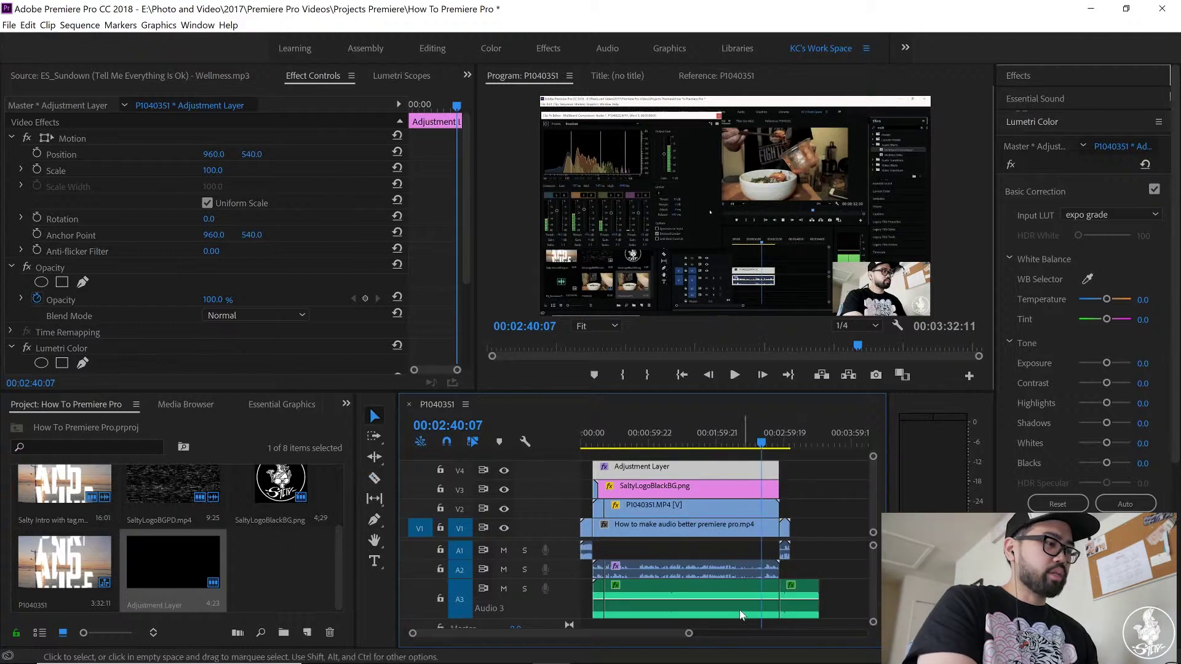
{"action": "left_click", "coordinate": [737, 611]}
{"action": "key", "text": "Delete"}
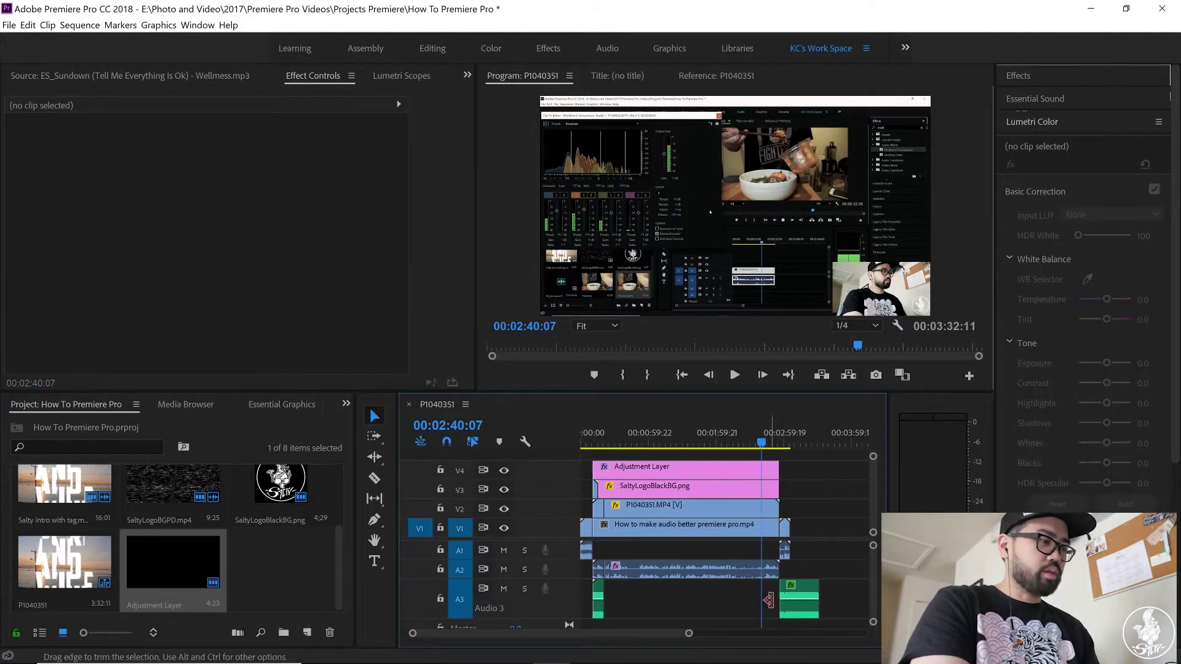
{"action": "left_click", "coordinate": [800, 601]}
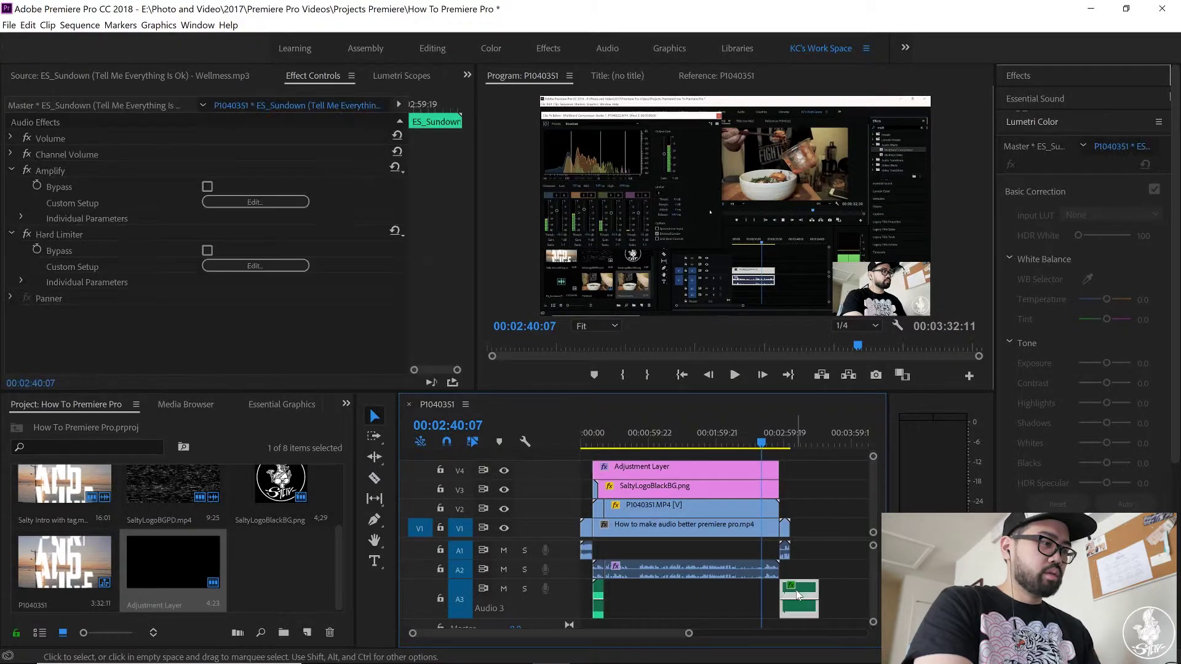
{"action": "key", "text": "Delete"}
{"action": "key", "text": "ctrl+s"}
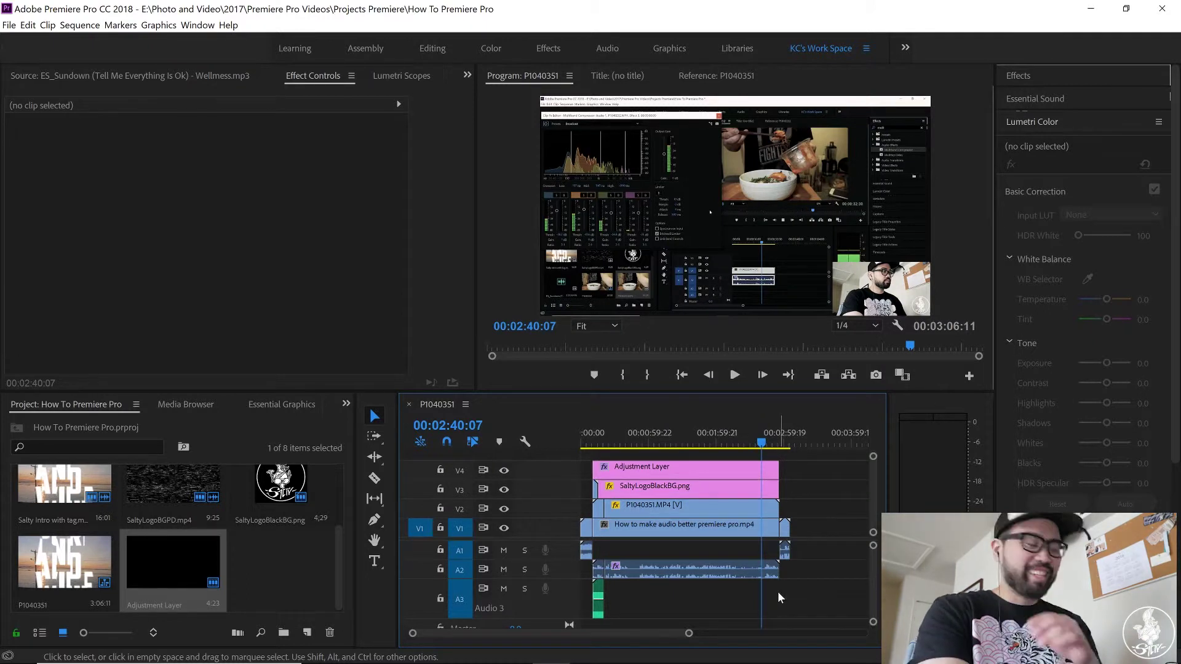
Extend the ES_Sundown music clip on A3 so it ends with the video
{"action": "left_click_drag", "start_coordinate": [611, 593], "coordinate": [779, 600]}
{"action": "key", "text": "c"}
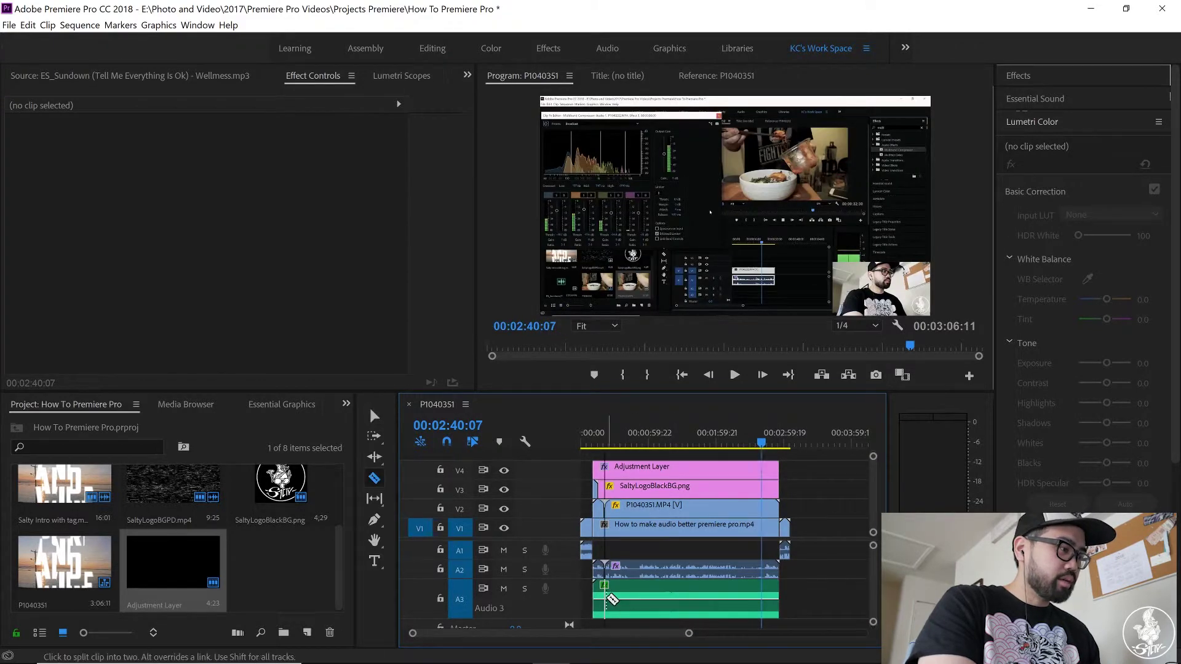
{"action": "key", "text": "v"}
{"action": "left_click", "coordinate": [695, 594]}
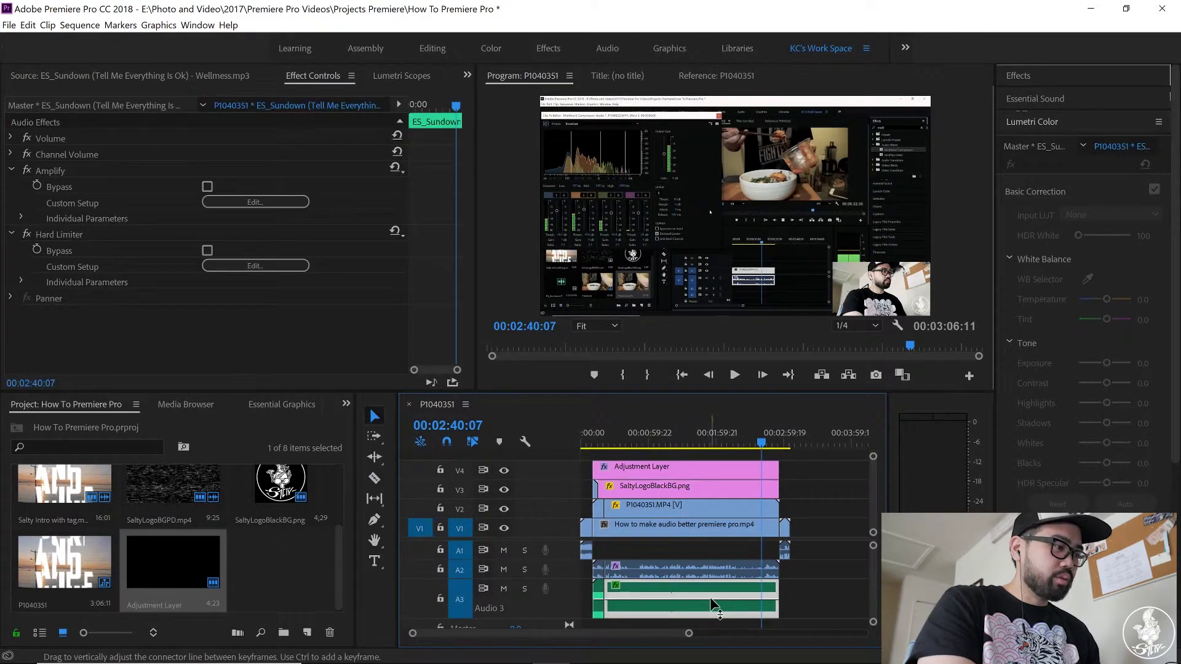
Preview ES_Sundown under the voice near 52 seconds, raise its clip volume slightly, and save
{"action": "left_click", "coordinate": [1022, 96]}
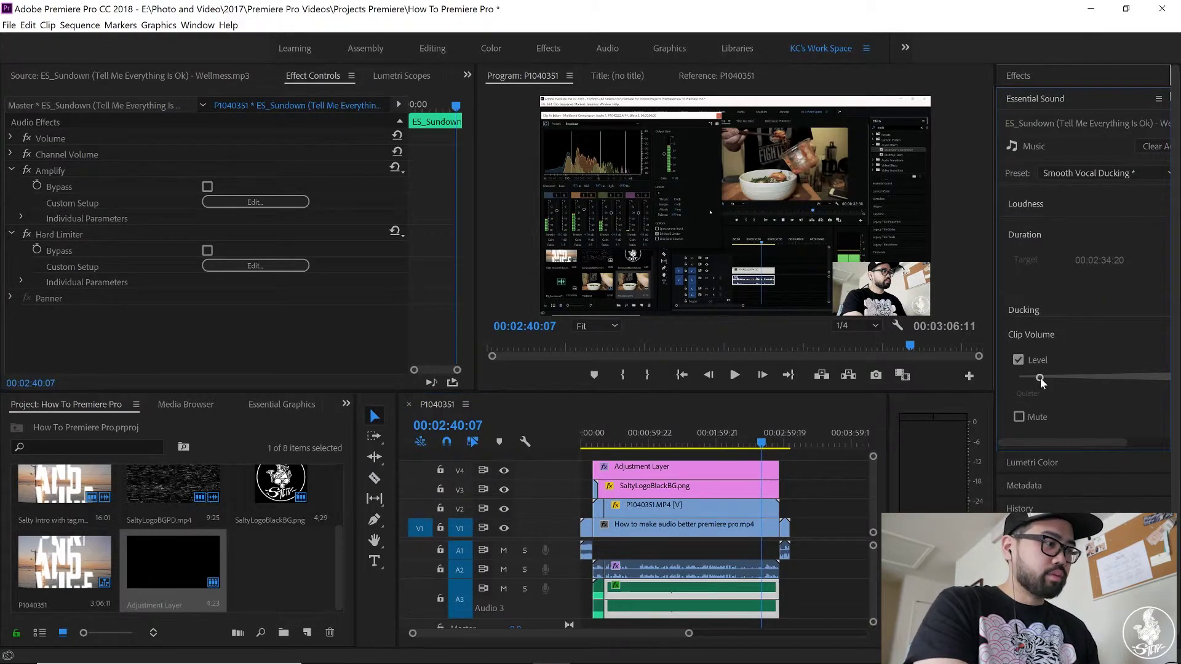
{"action": "left_click", "coordinate": [642, 442]}
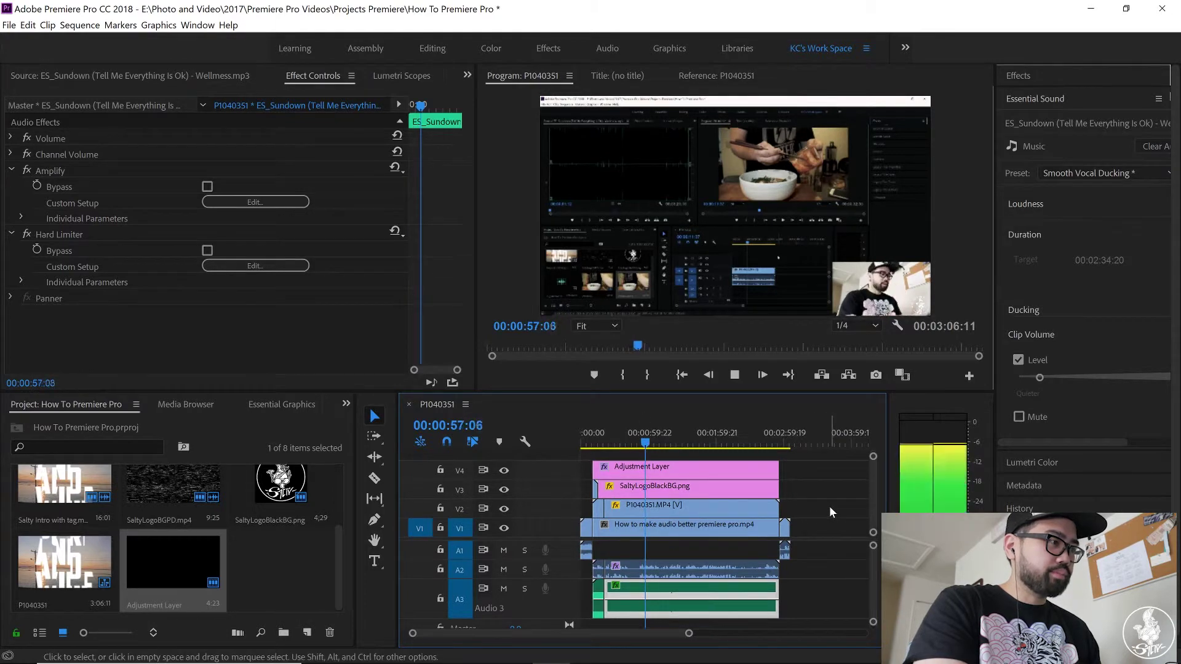
{"action": "key", "text": "space"}
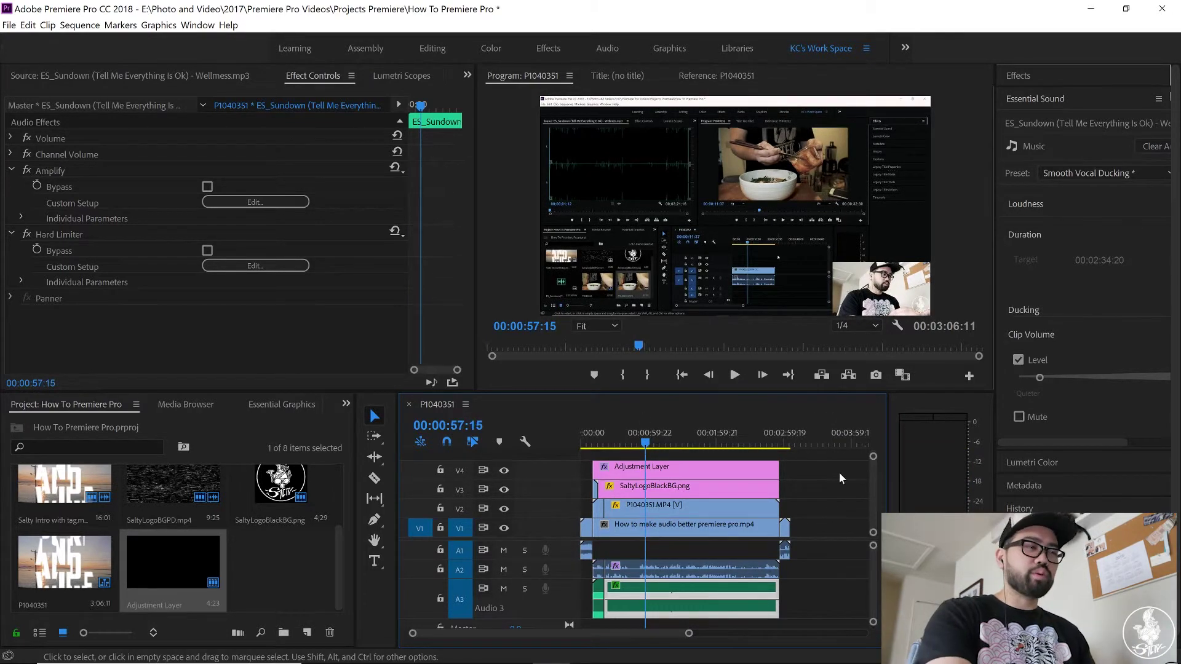
{"action": "left_click_drag", "start_coordinate": [1042, 379], "coordinate": [1047, 379]}
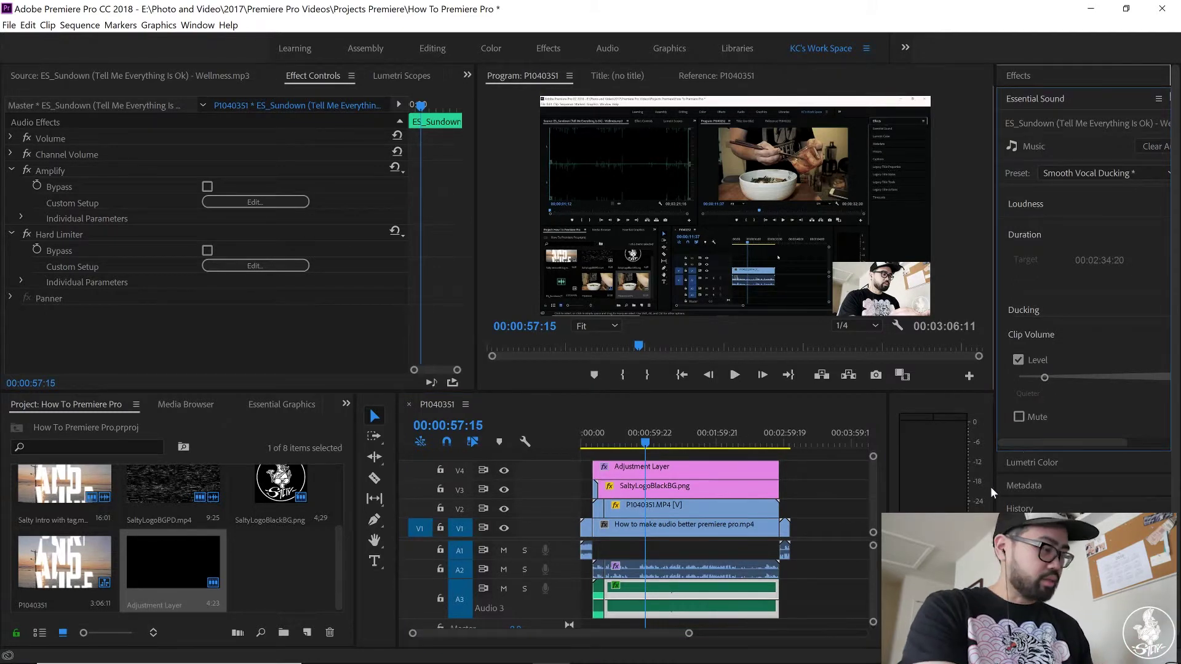
{"action": "key", "text": "ctrl+s"}
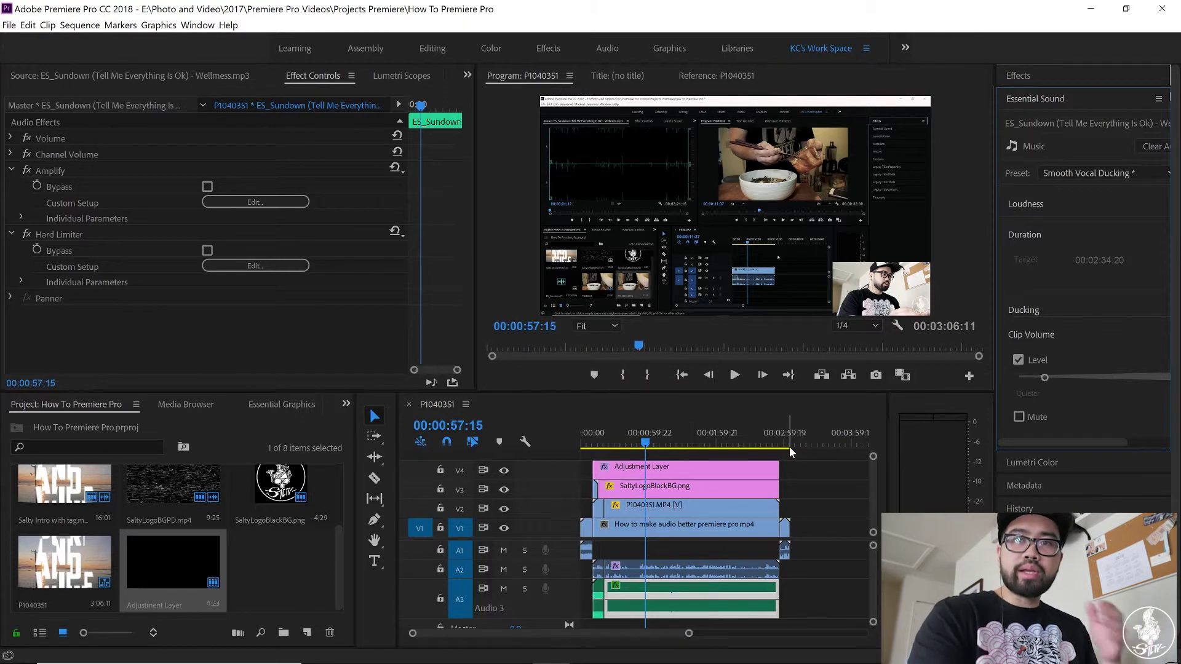
Mark in and out points from the sequence start to 00:03:06:11 and save the project
{"action": "left_click_drag", "start_coordinate": [642, 453], "coordinate": [415, 453]}
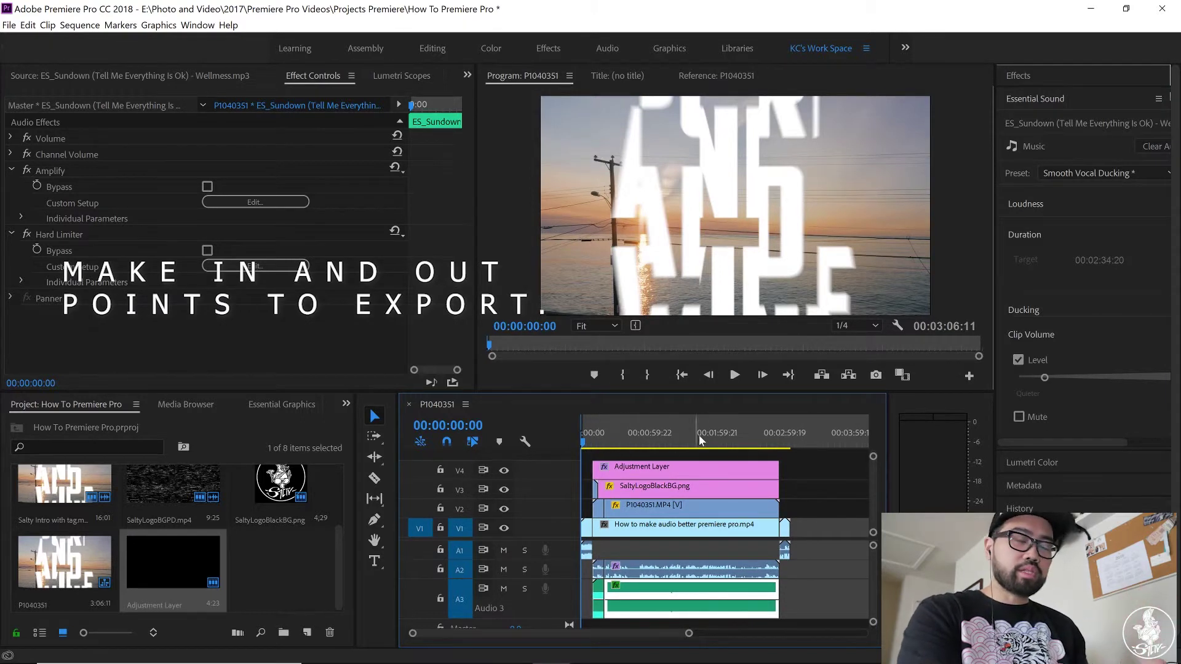
{"action": "left_click", "coordinate": [787, 444]}
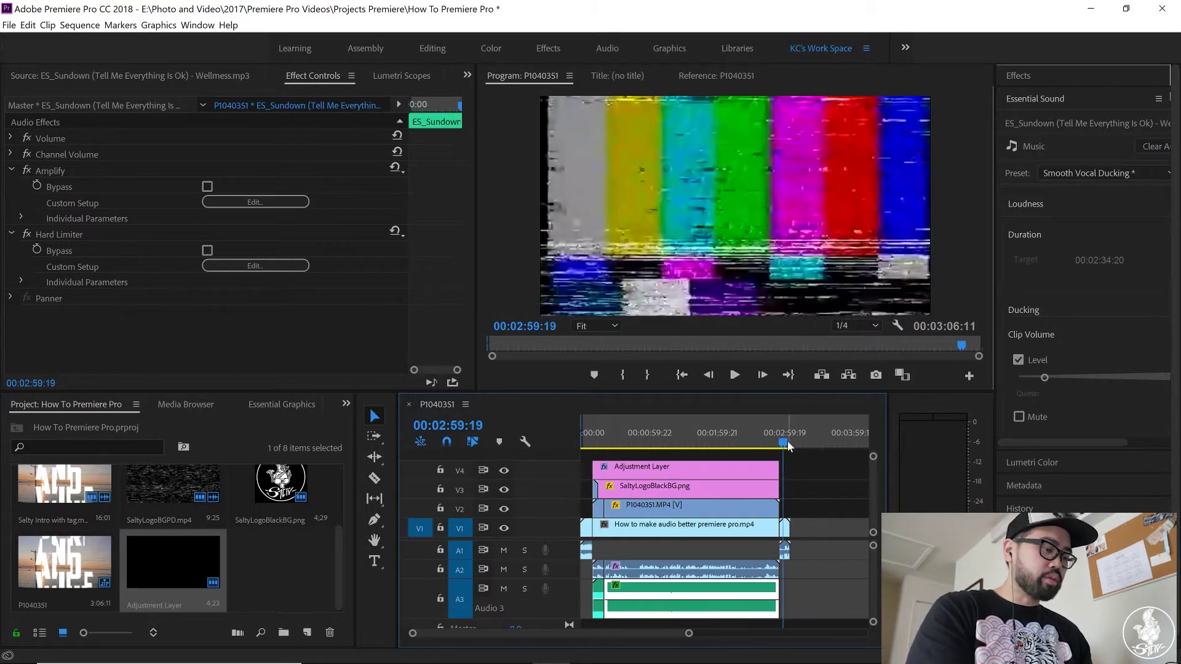
{"action": "left_click", "coordinate": [790, 446]}
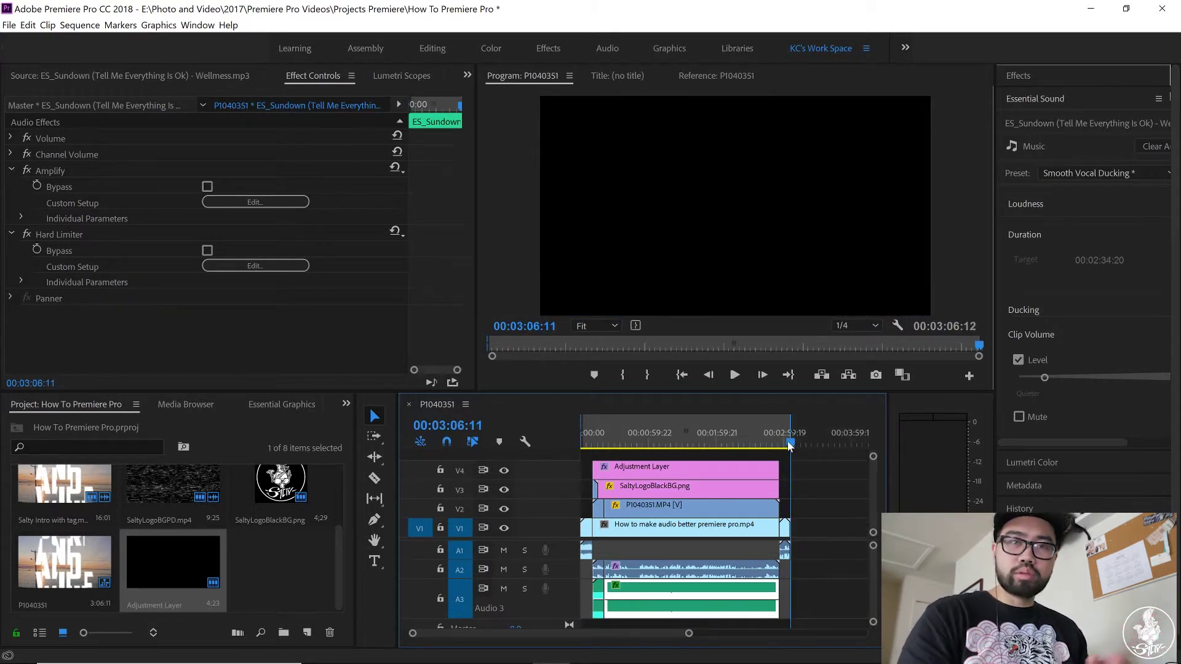
{"action": "key", "text": "ctrl+s"}
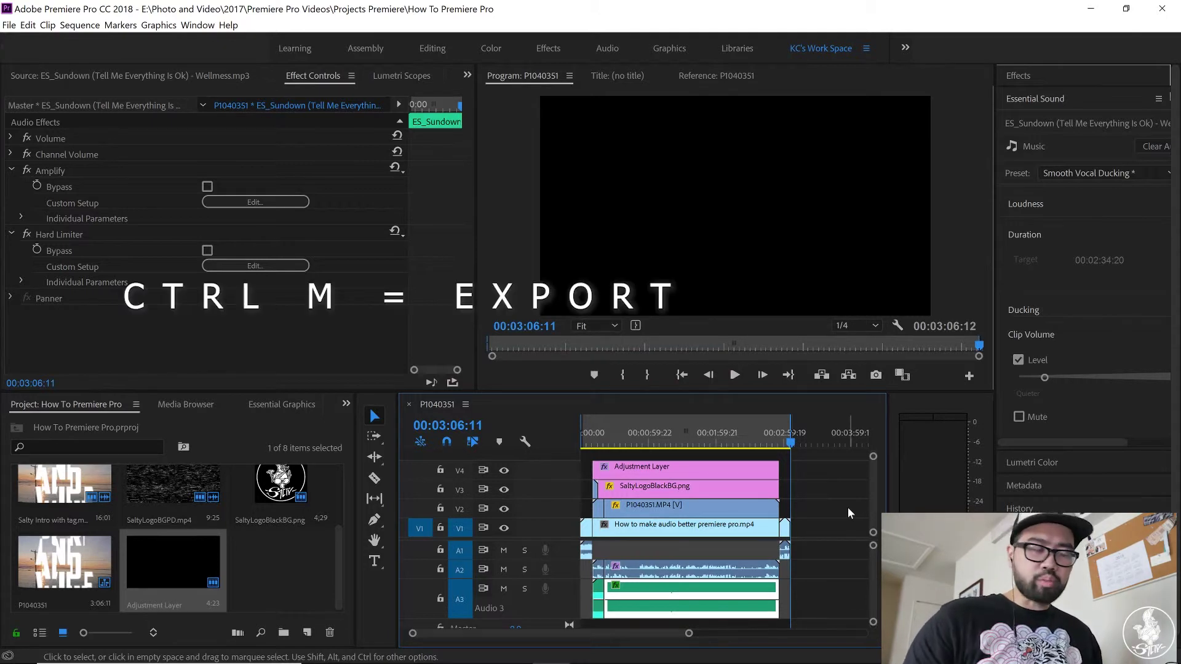
{"action": "key", "text": "ctrl+m"}
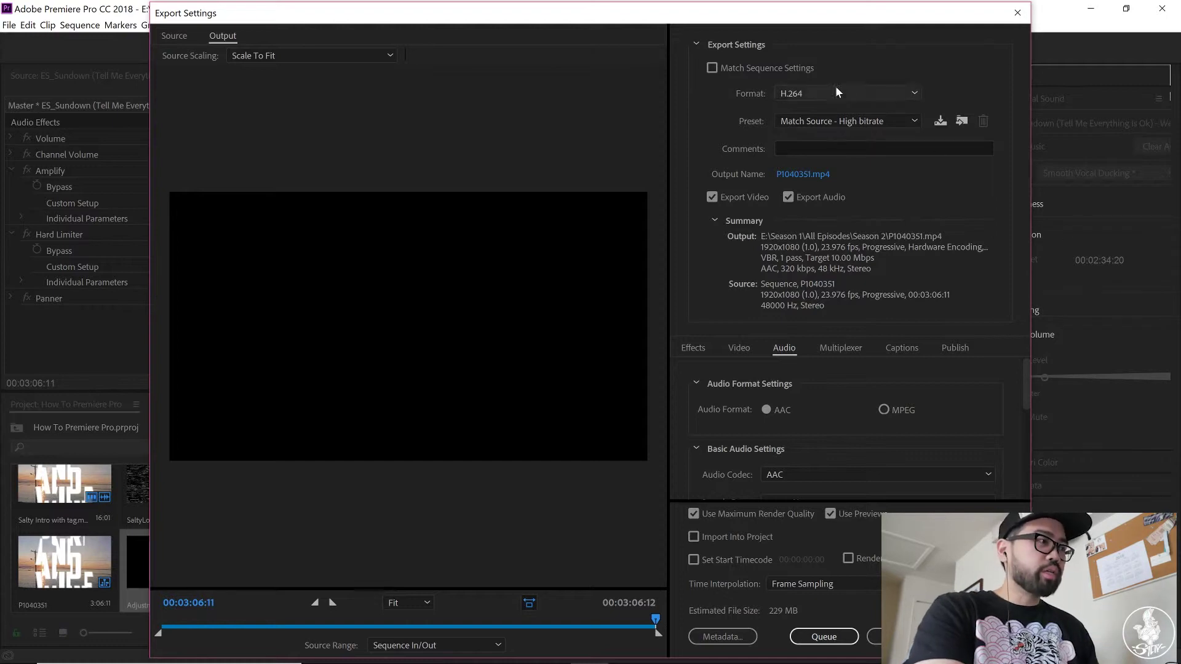
Choose the YouTube 1080p Export preset with H.264 format
{"action": "left_click", "coordinate": [913, 120]}
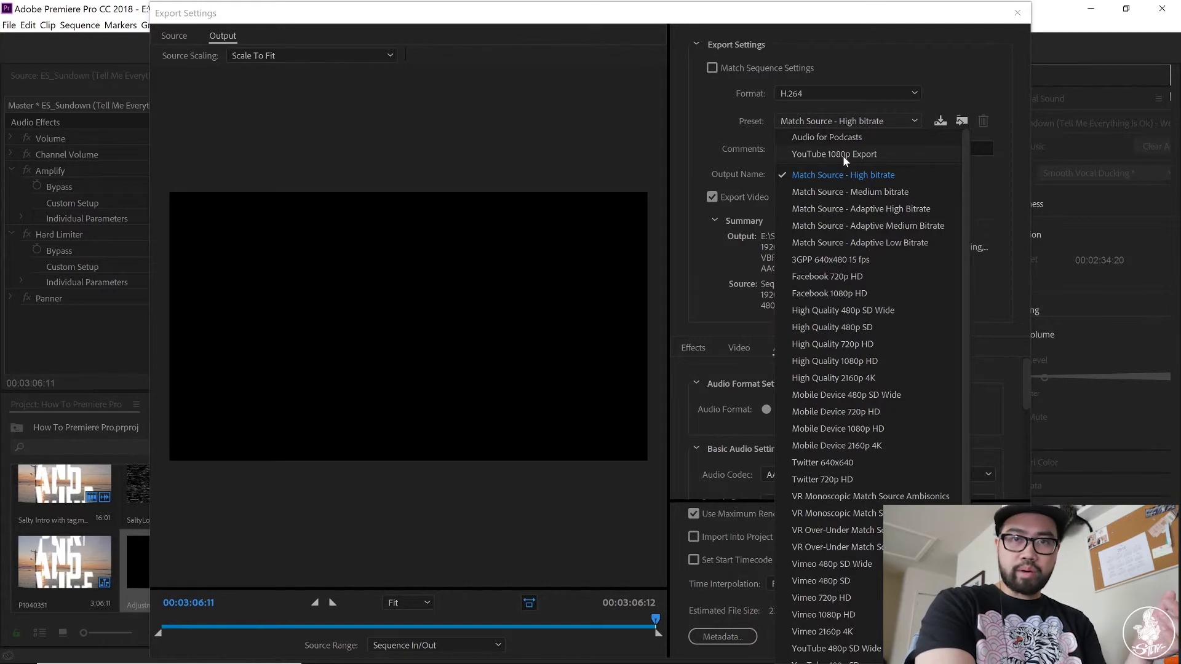
{"action": "left_click", "coordinate": [843, 155]}
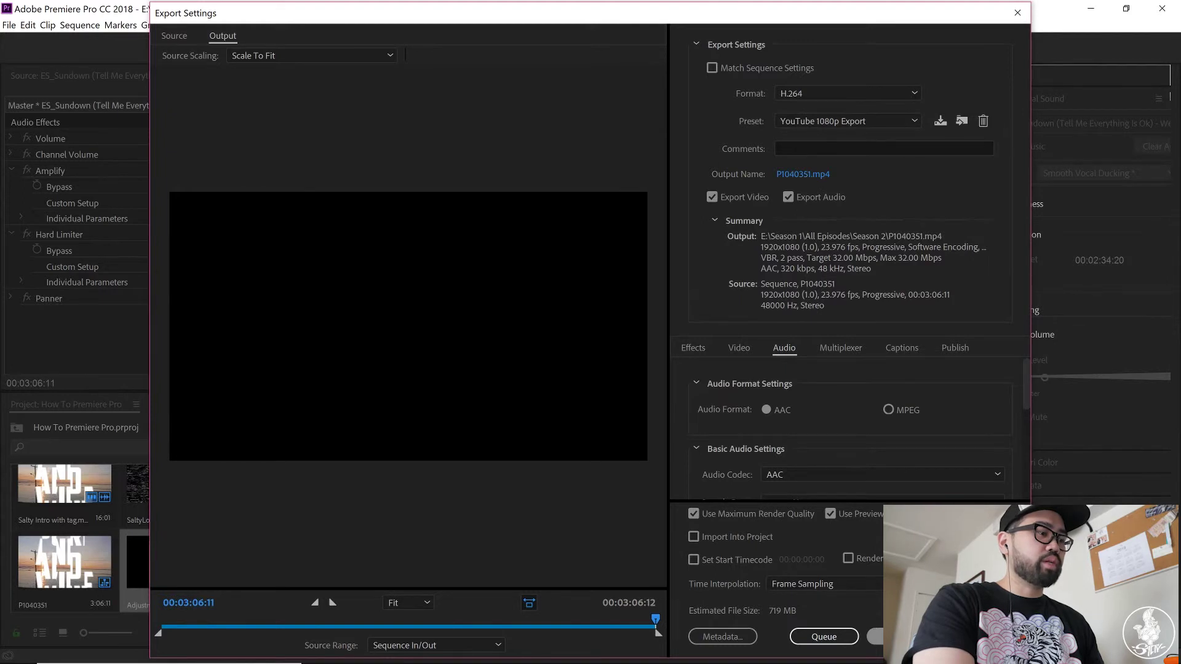
Name the export output 'S2 Ep 16 BTS Edit Full Video.mp4' in the Season 2 folder
{"action": "left_click", "coordinate": [806, 175]}
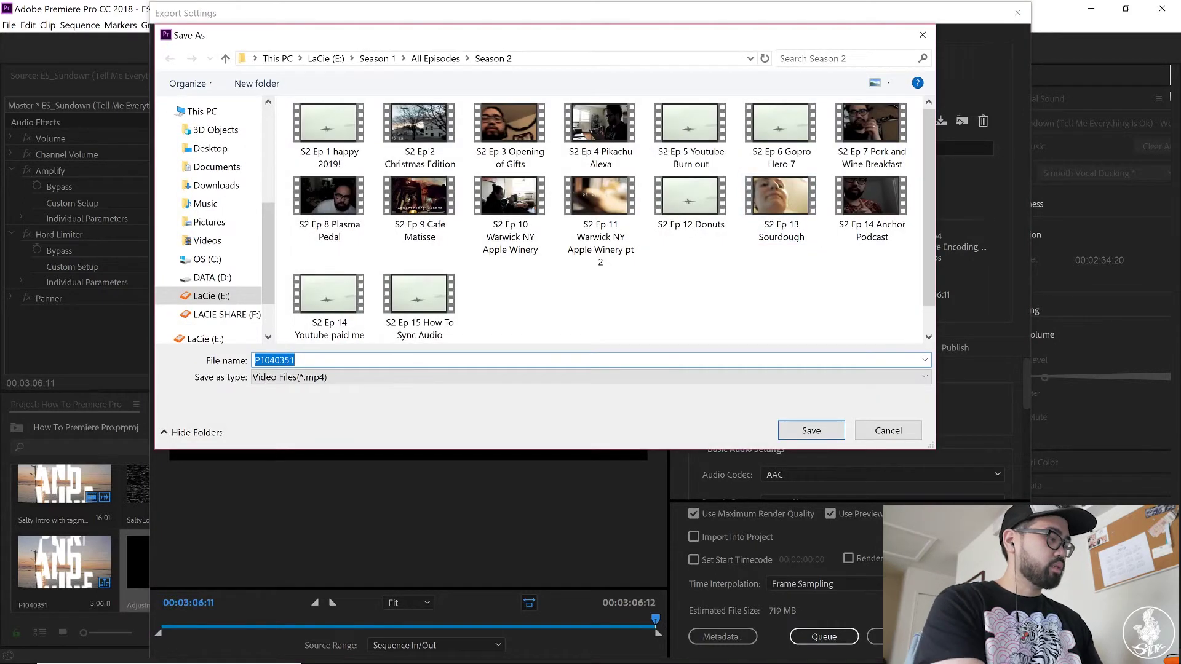
{"action": "type", "text": "S2"}
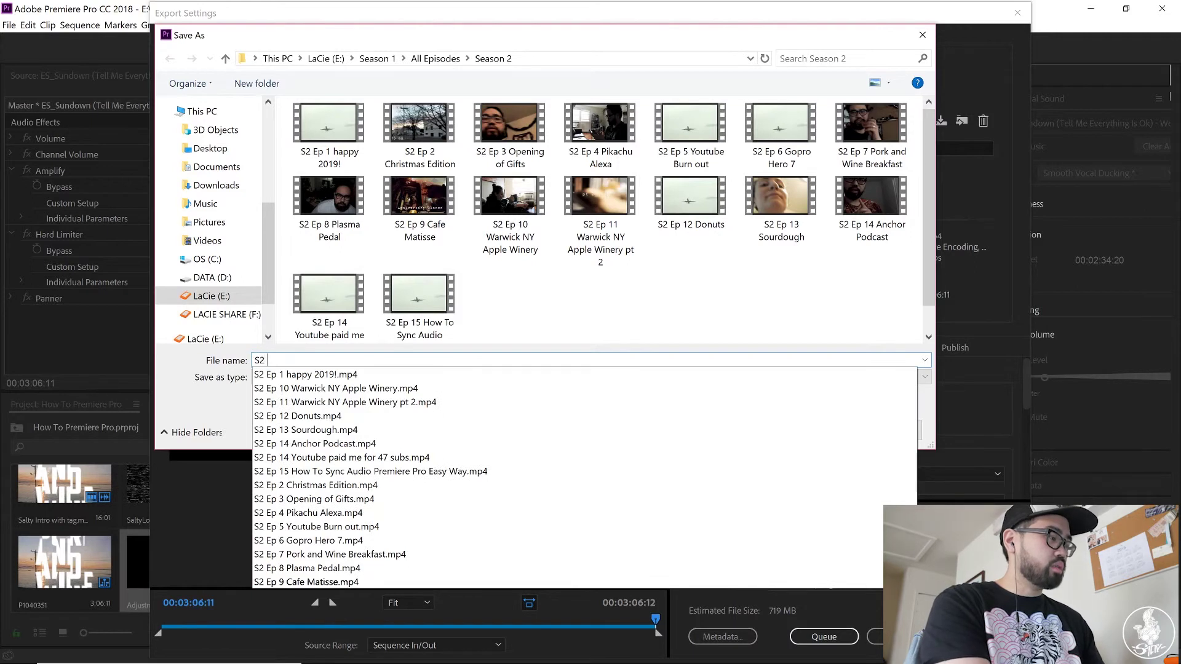
{"action": "type", "text": " Ep 16 BTS Edit Full Video"}
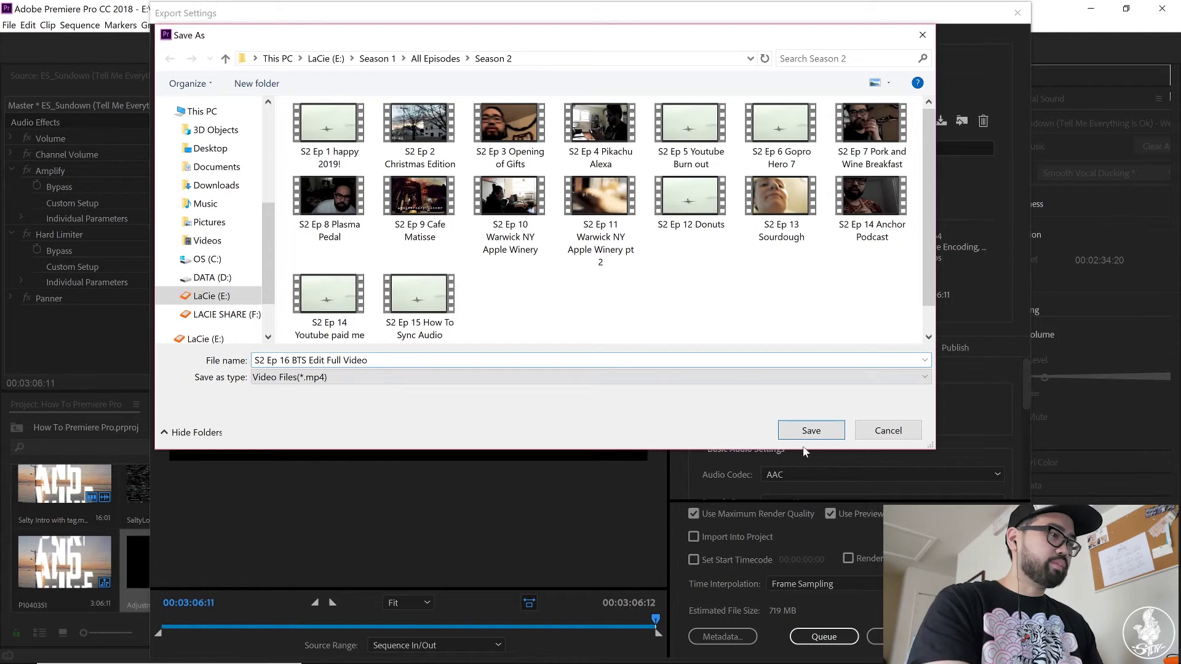
{"action": "left_click", "coordinate": [831, 430]}
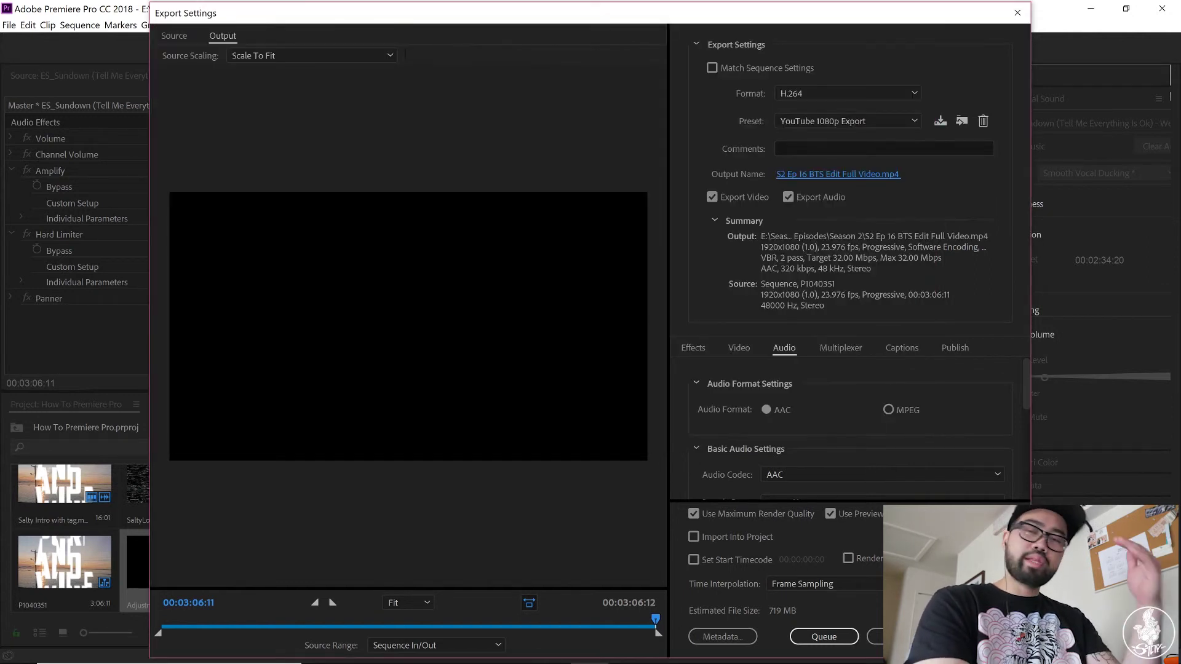